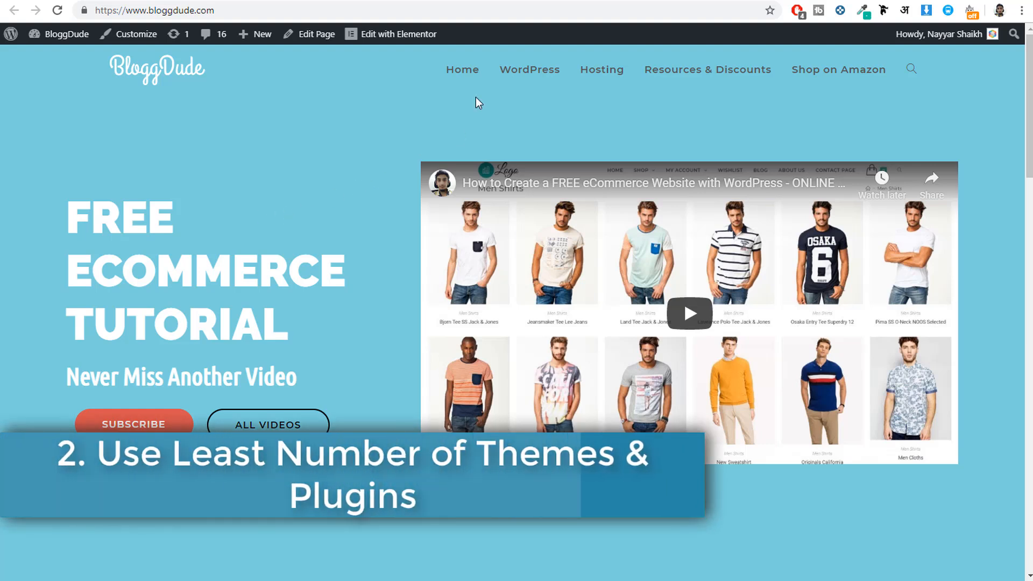
Step: Open the BloggDude site's WordPress dashboard in a new tab and show its installed themes
right_click(62, 39)
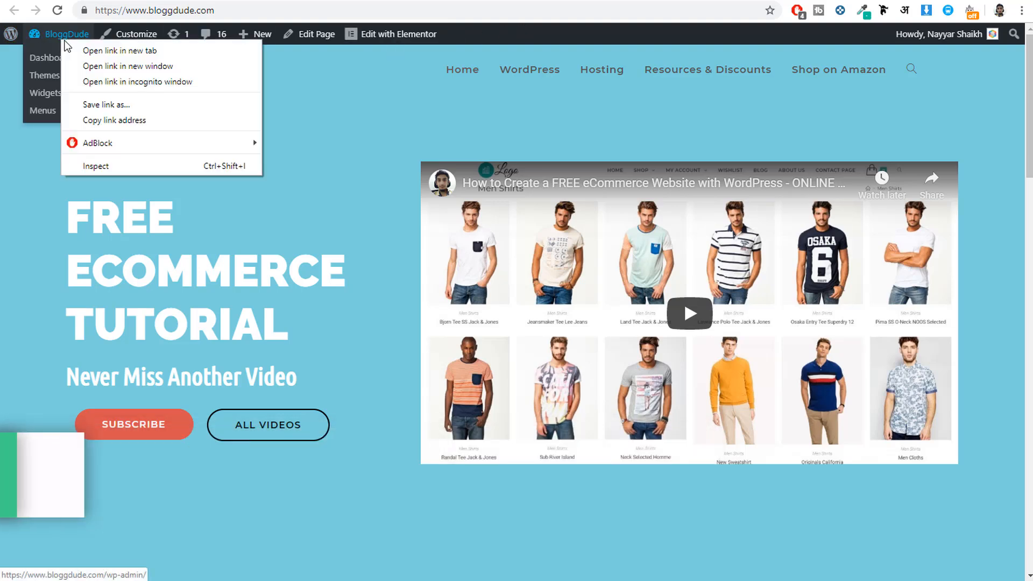
click(110, 51)
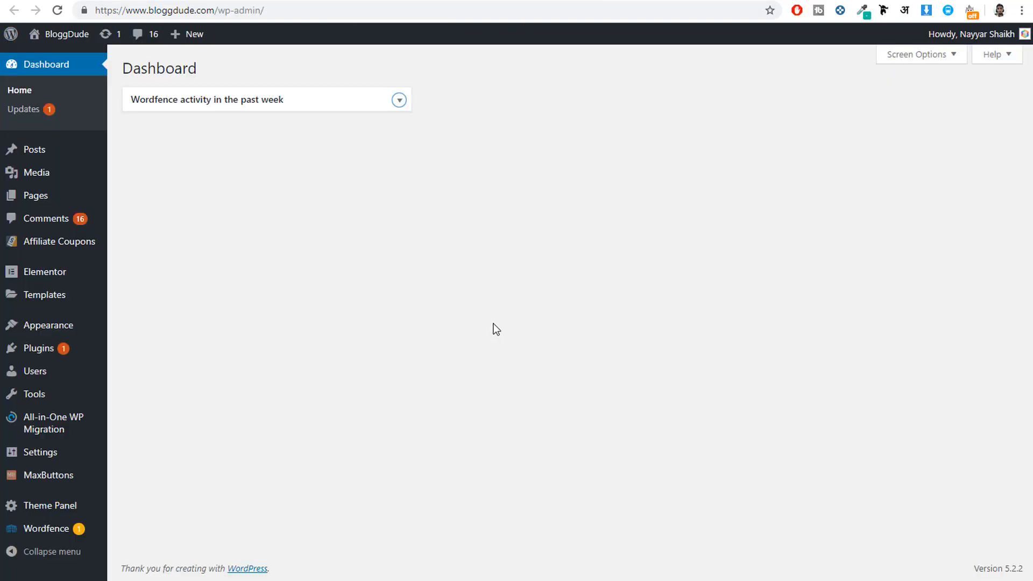
click(53, 328)
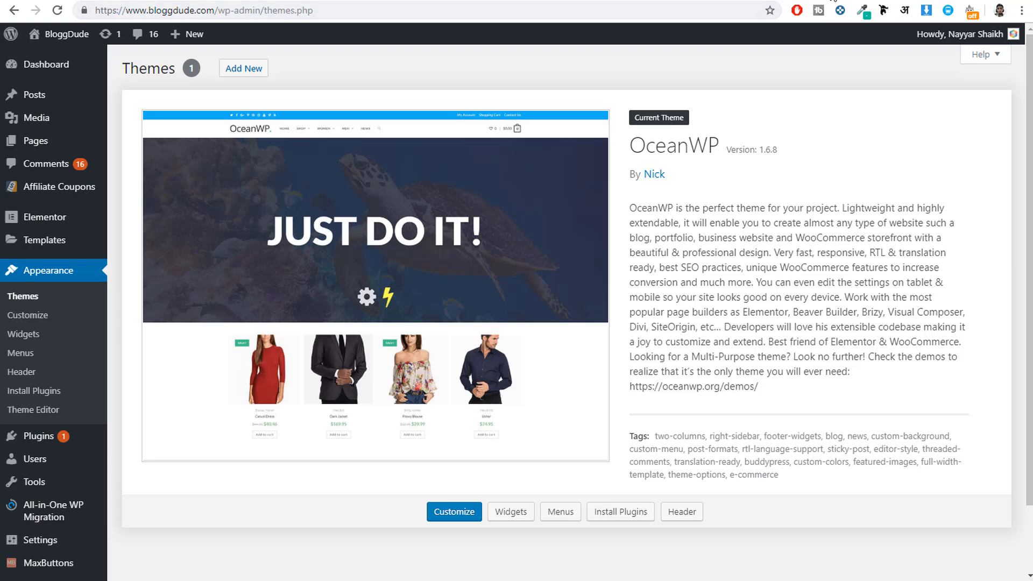
Step: Search Google for "sucuri scanner" in a new tab and open the Sucuri SiteCheck page
key(ctrl+t)
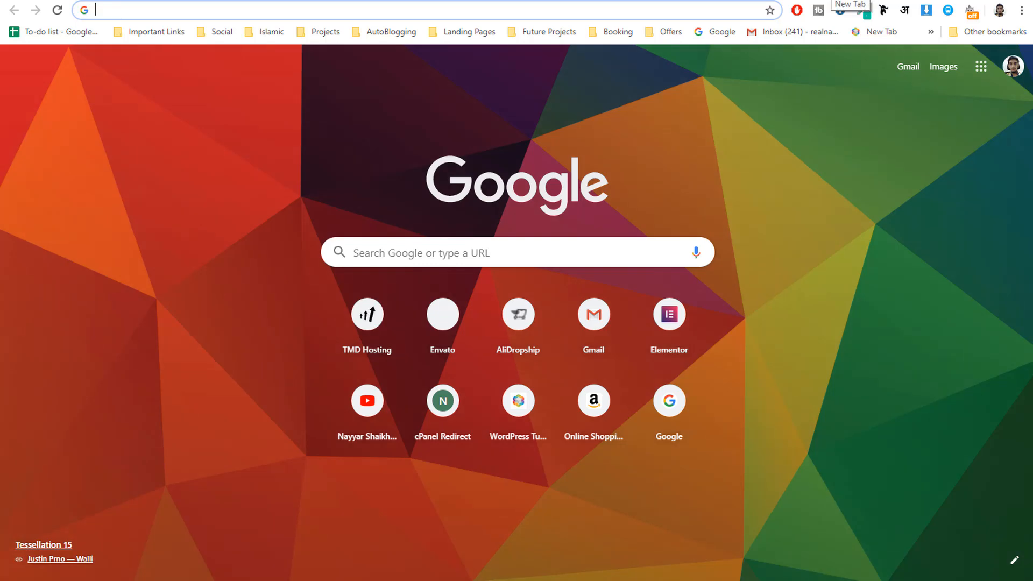
text(sucuri)
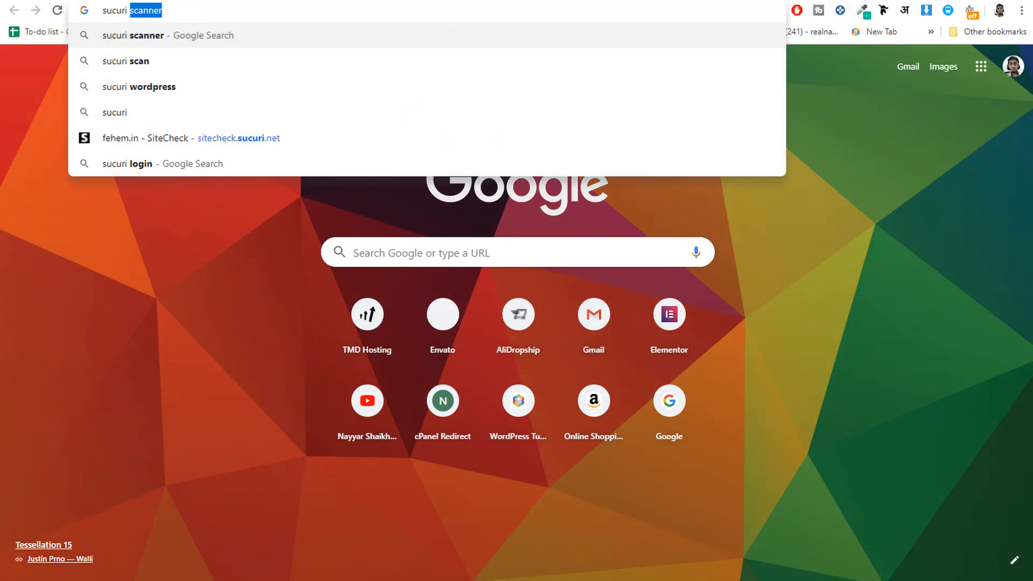
key(Return)
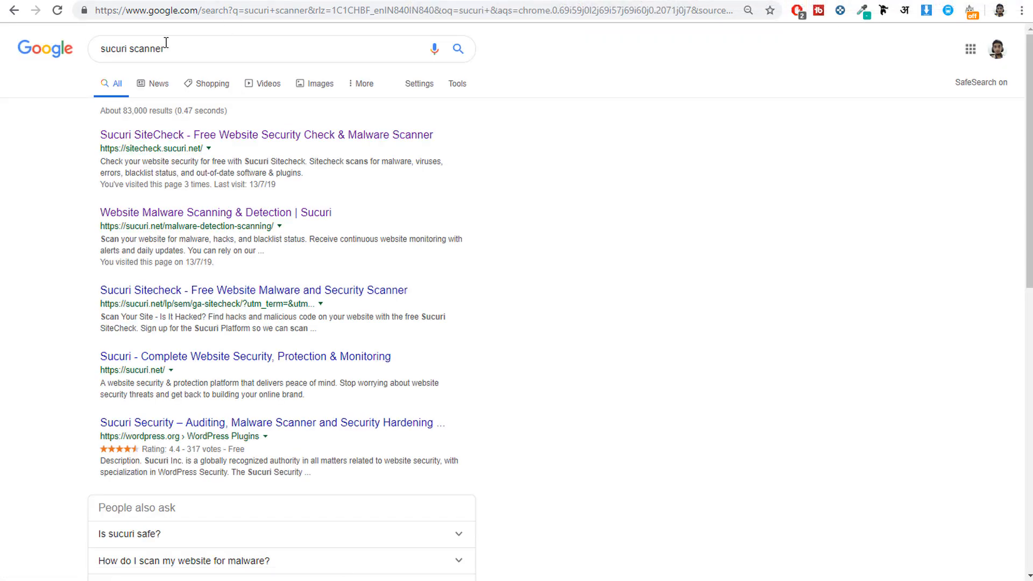
click(238, 140)
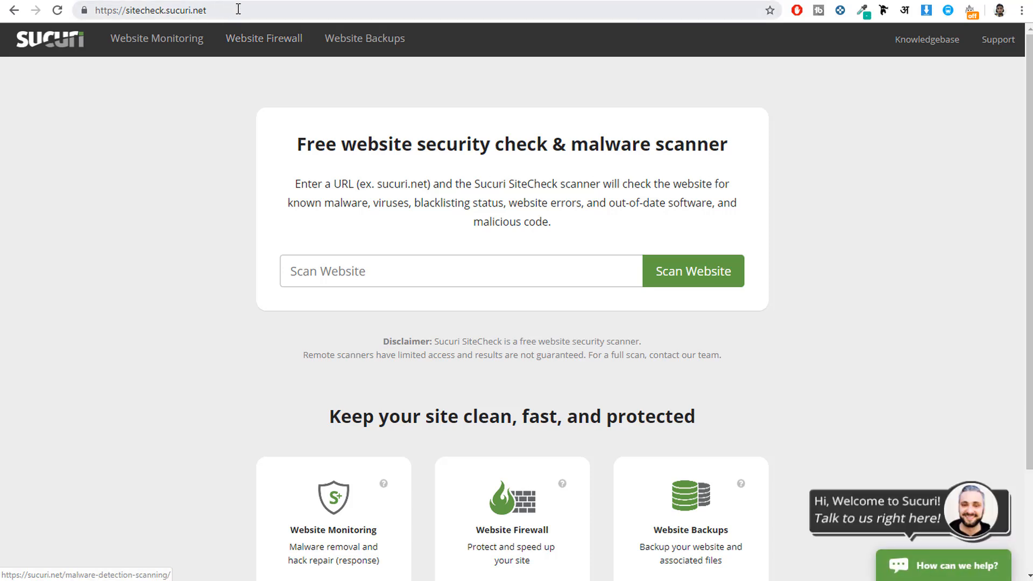
drag(237, 10, 95, 10)
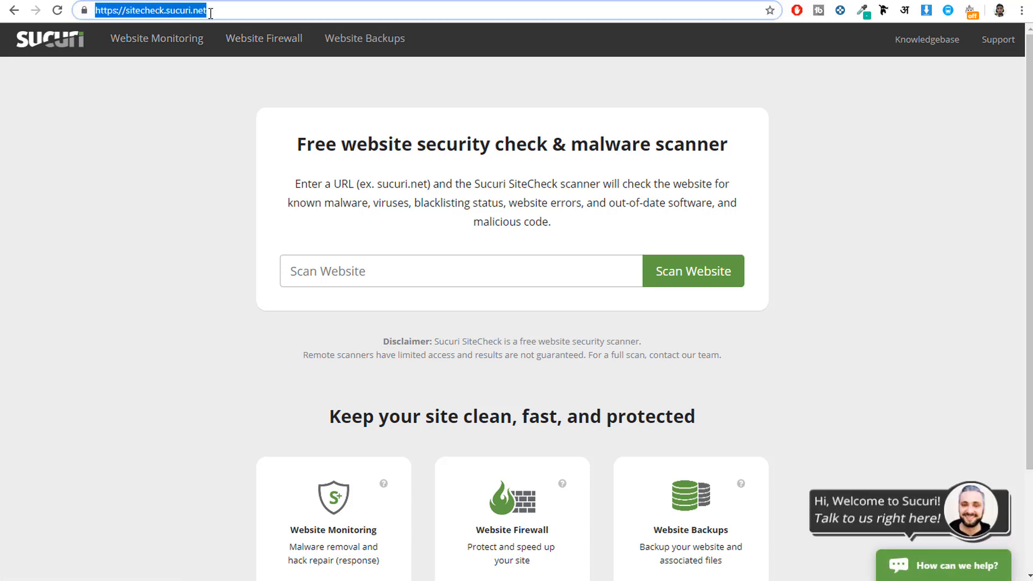
click(336, 263)
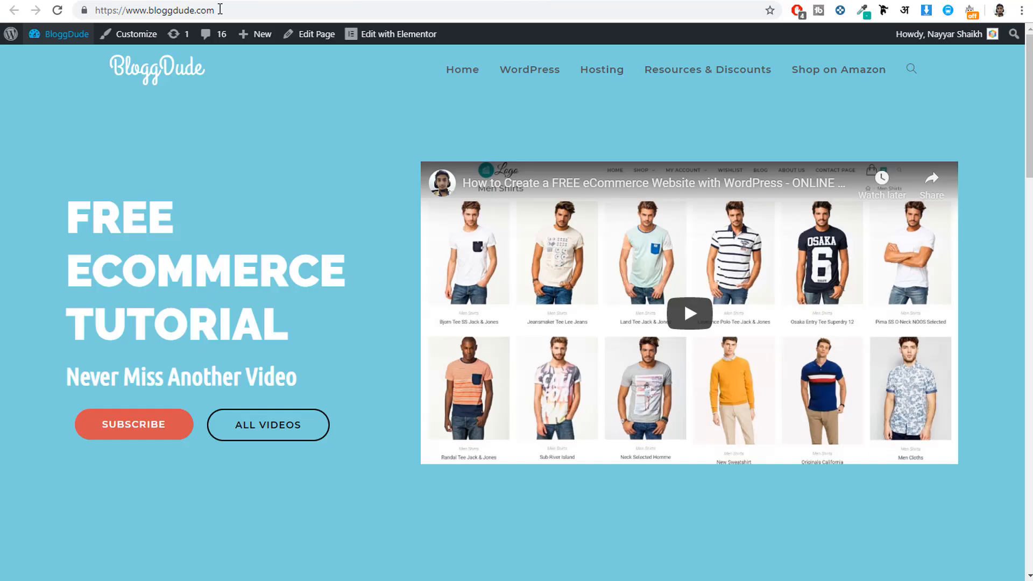
click(225, 10)
key(ctrl+c)
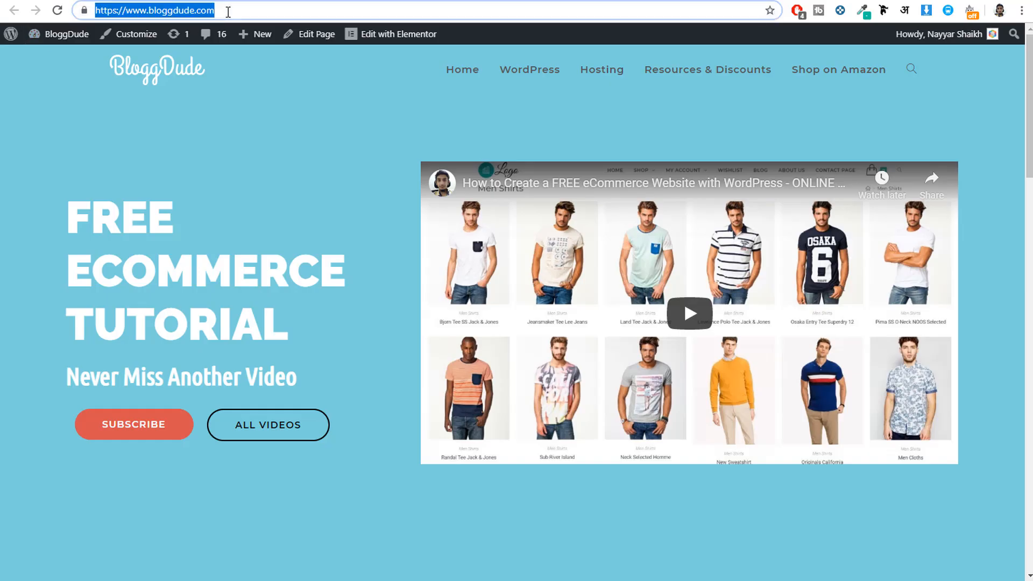
key(ctrl+Tab)
key(ctrl+v)
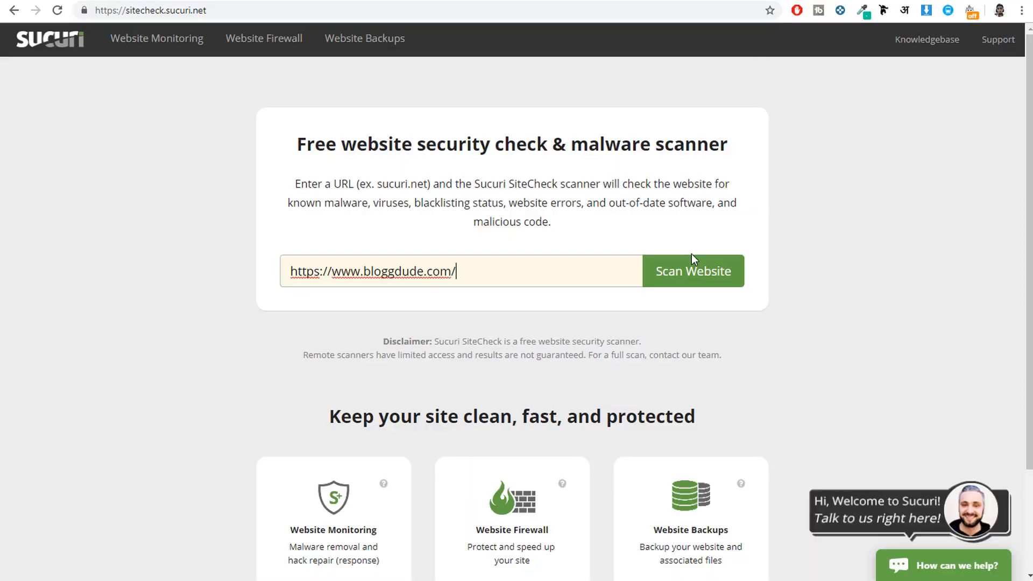
click(698, 265)
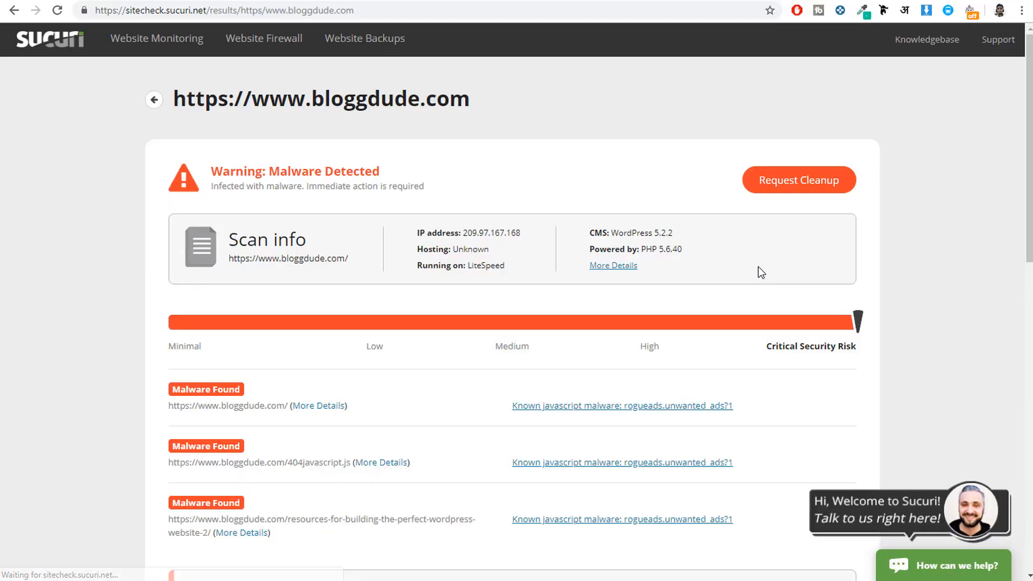
Step: Examine the SiteCheck report's risk rating, flagged pages, malware and security checks, and blacklist status
scroll(886, 280, down, 1)
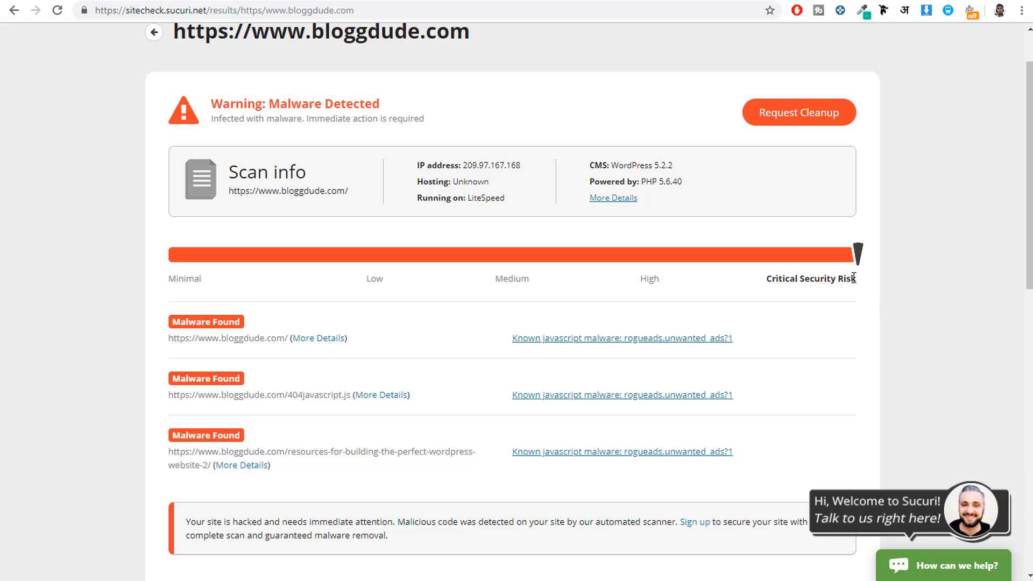
scroll(749, 276, up, 1)
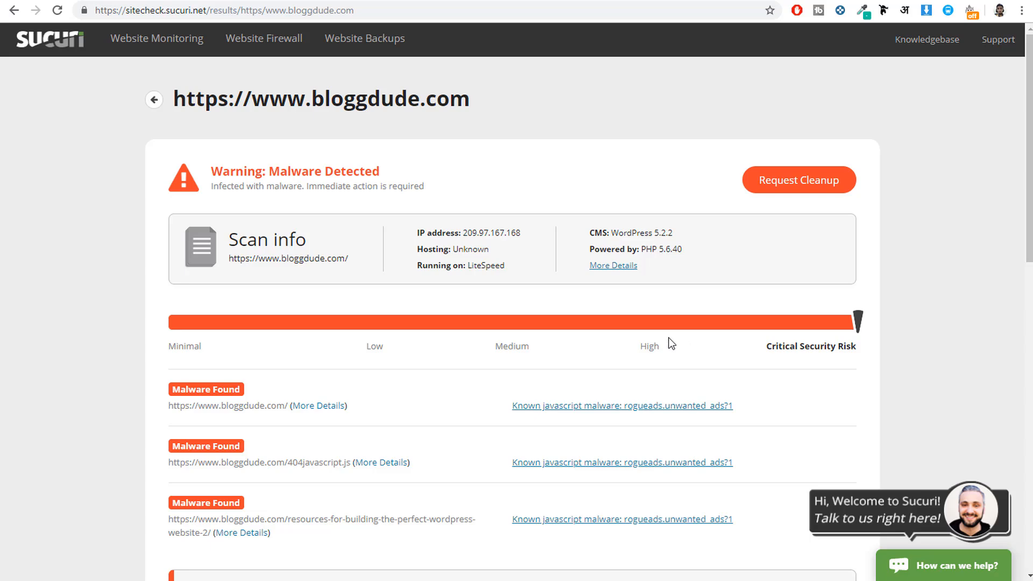
scroll(672, 355, down, 3)
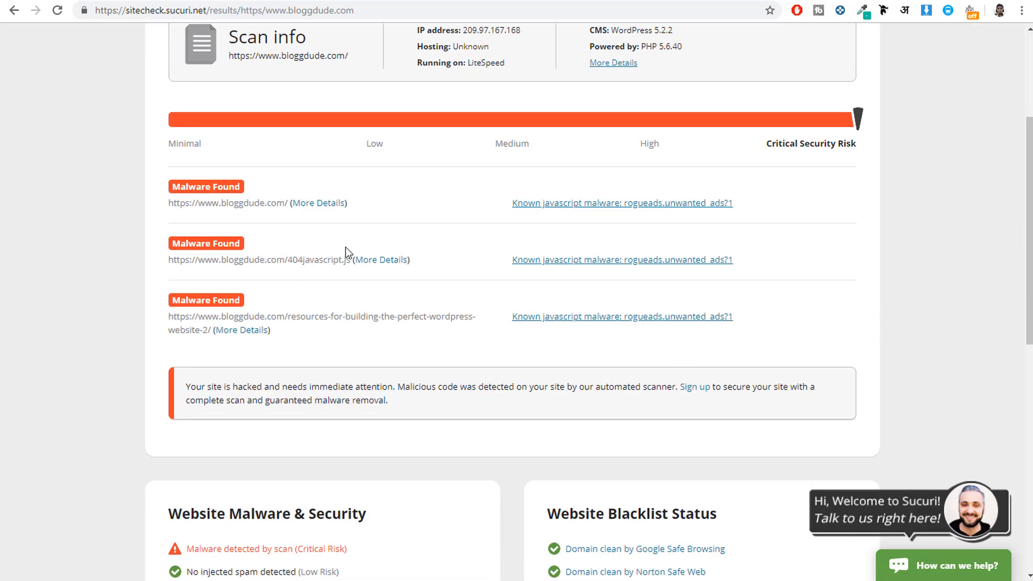
drag(276, 260, 319, 262)
drag(254, 199, 289, 204)
scroll(516, 349, down, 4)
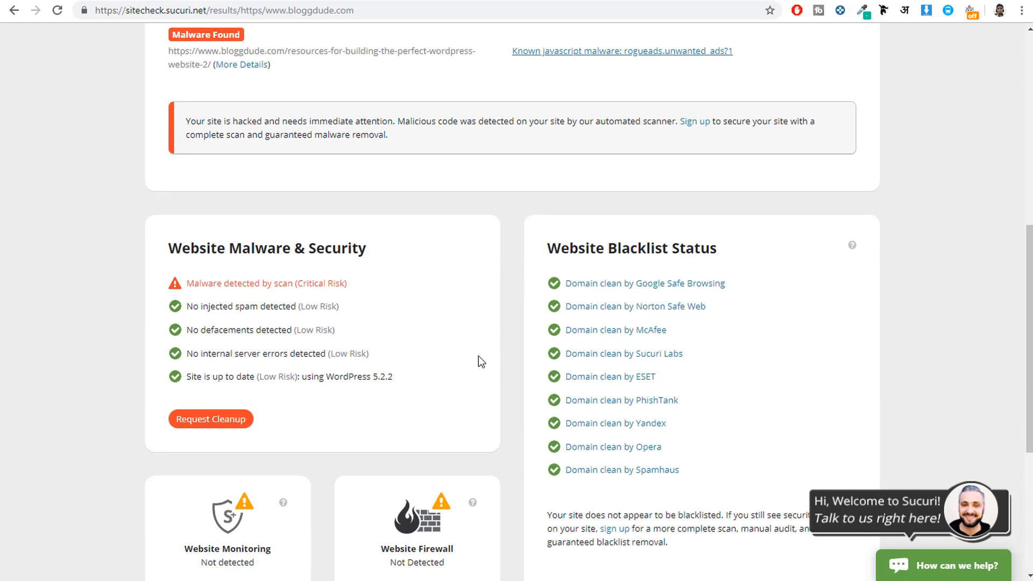
scroll(478, 356, up, 4)
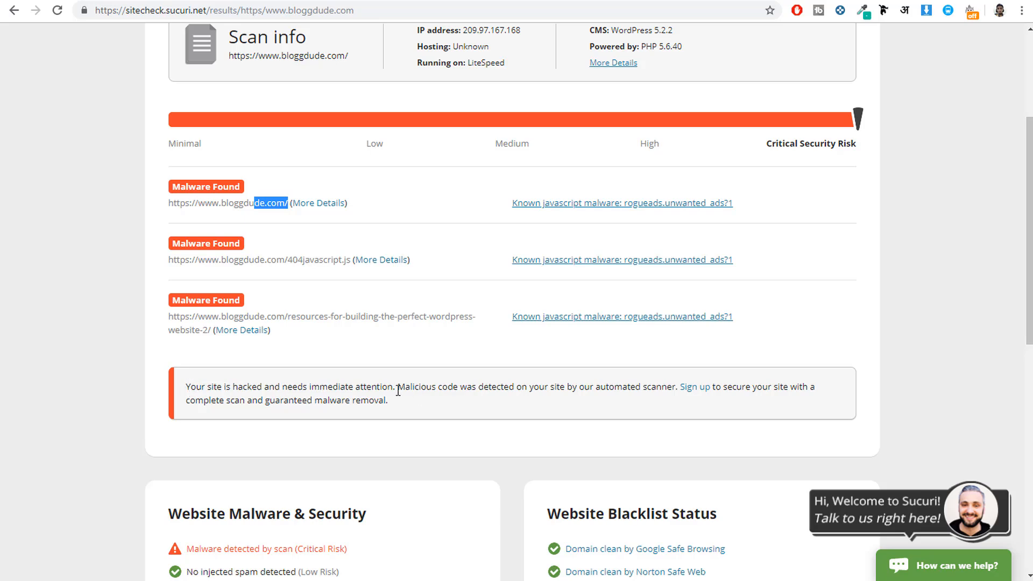
scroll(566, 426, up, 4)
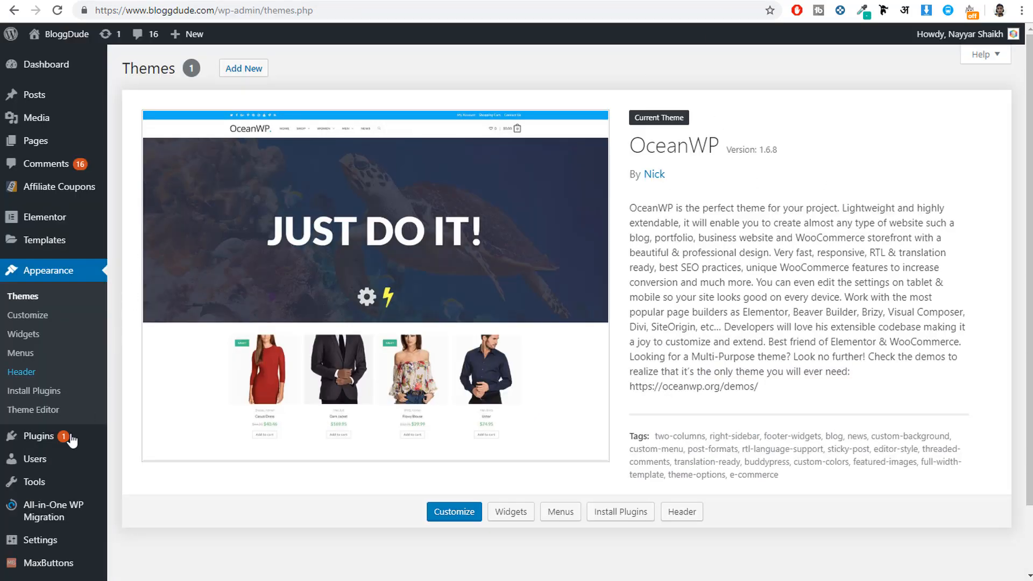
Step: Open the page for adding plugins in the BloggDude WordPress admin and search for "wordfence"
mouse_move(57, 443)
click(142, 462)
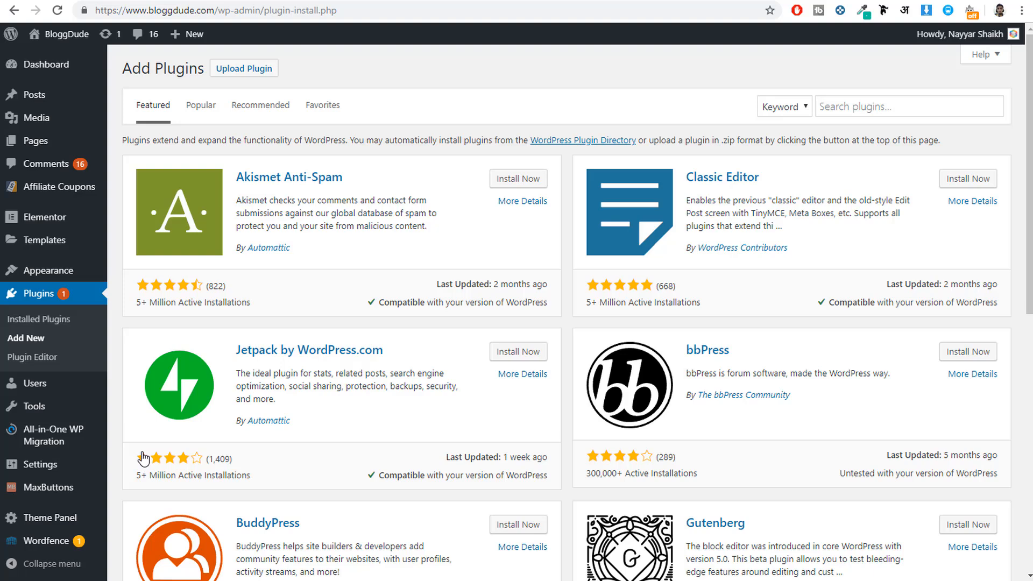
click(908, 112)
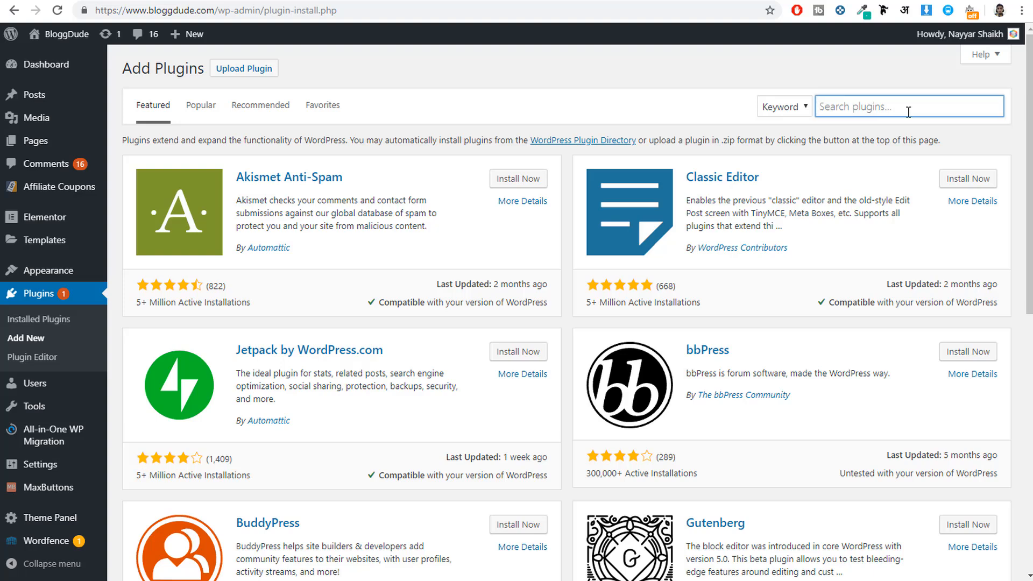
text(word)
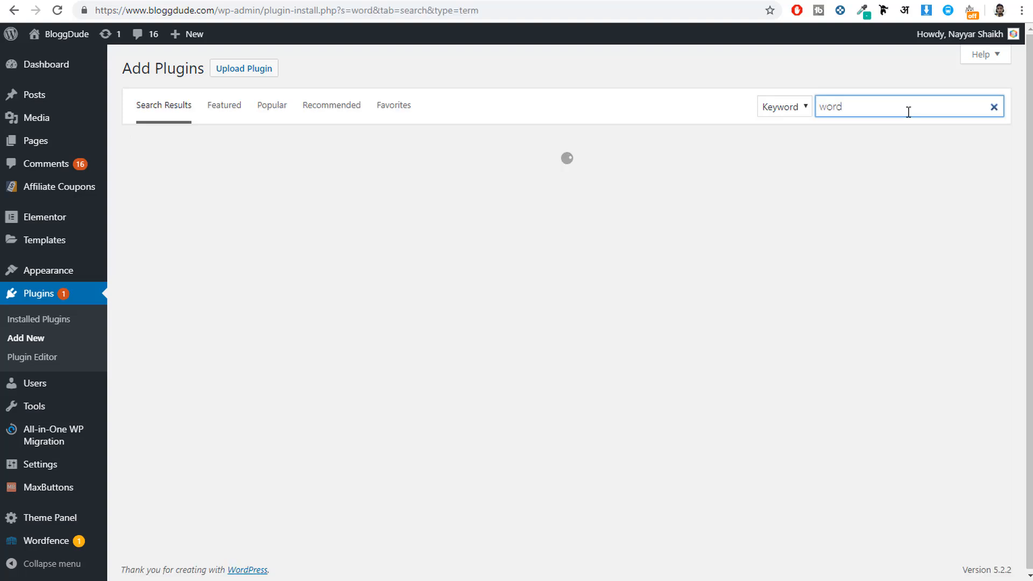
text(fence)
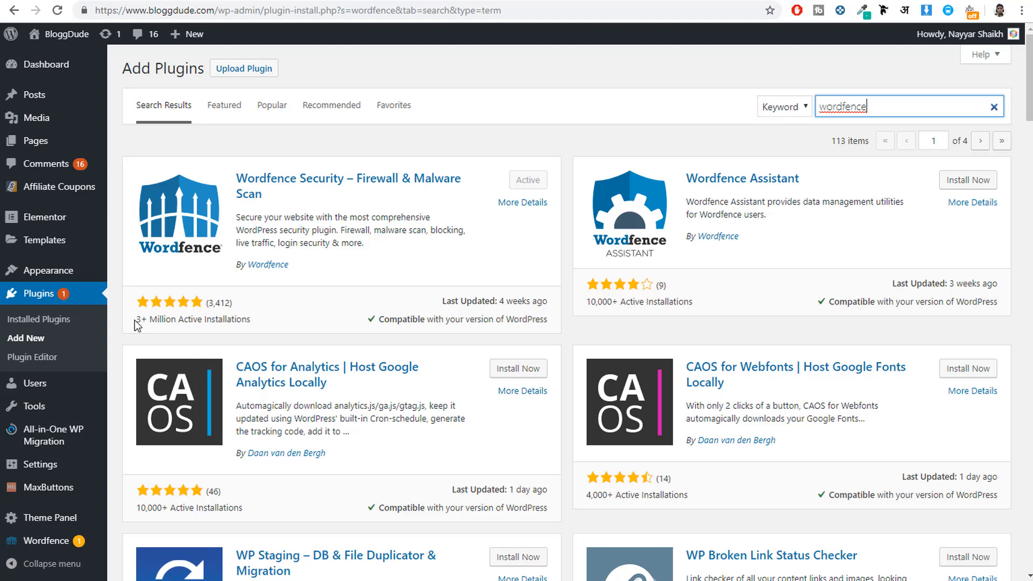
Step: Review the Wordfence Security plugin's active installations, star rating, last update and compatibility with the WordPress version
drag(138, 317, 182, 320)
triple_click(183, 320)
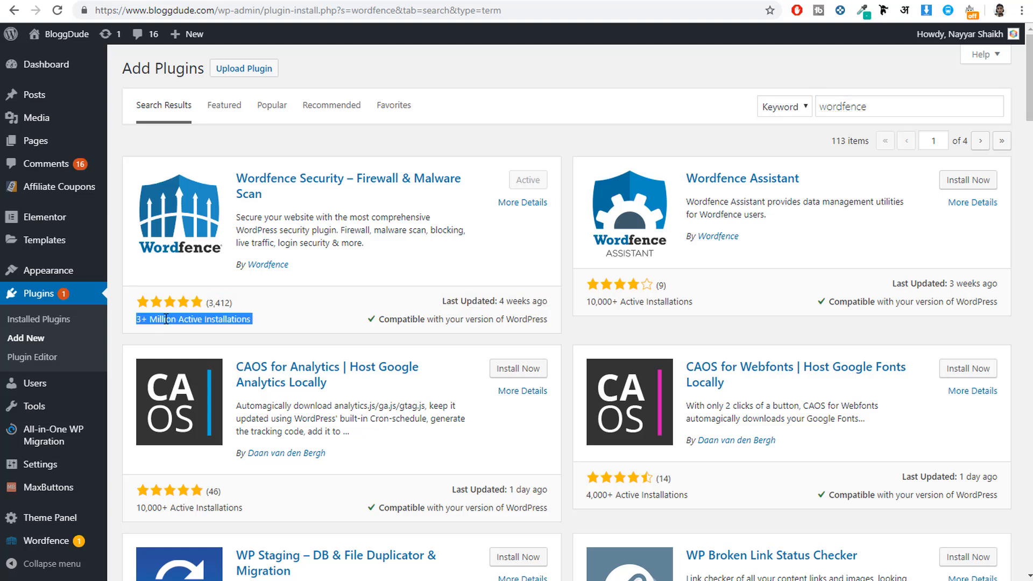
click(146, 320)
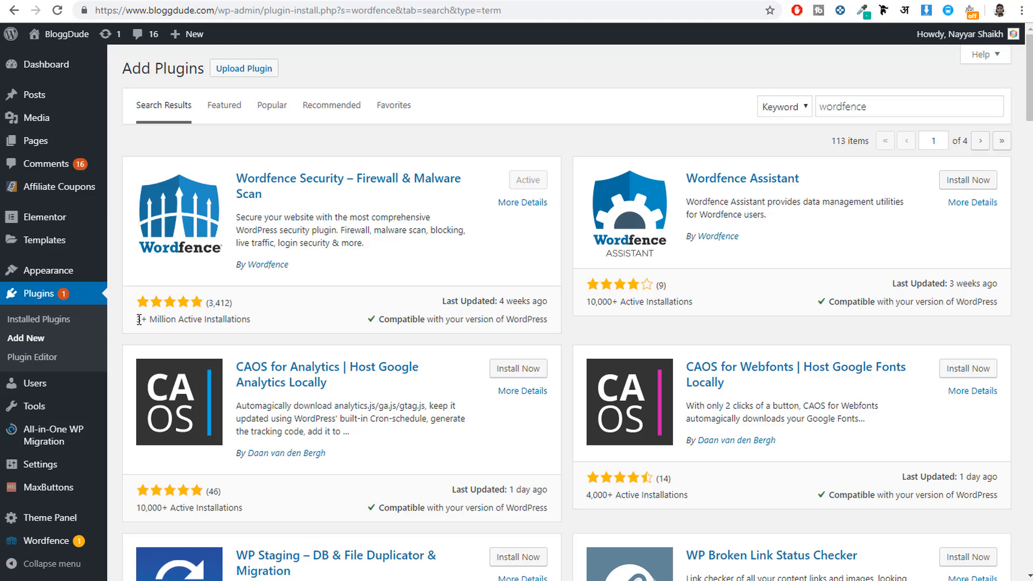
drag(139, 320, 236, 307)
click(225, 317)
click(180, 305)
scroll(299, 304, down, 7)
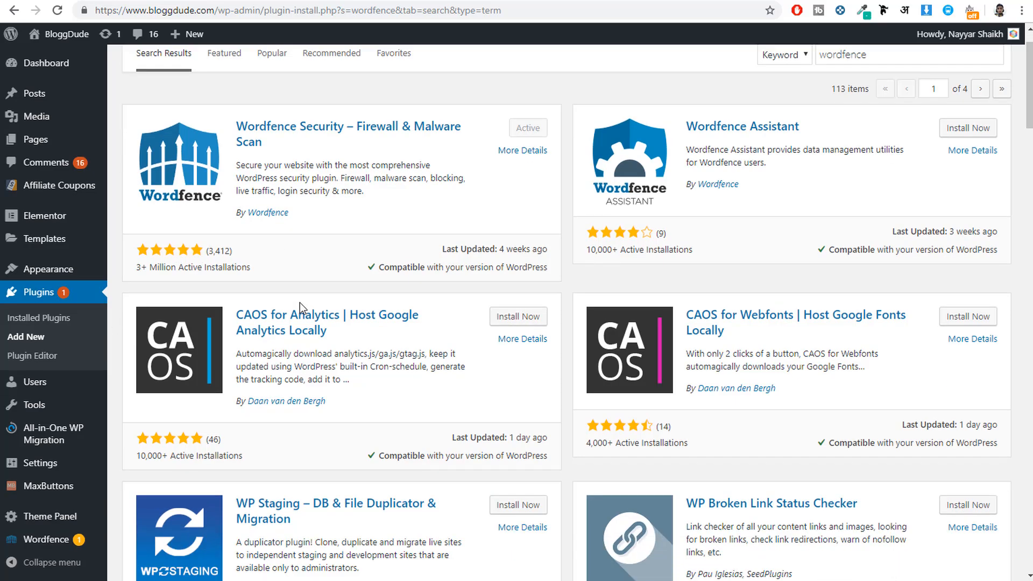
scroll(300, 303, up, 7)
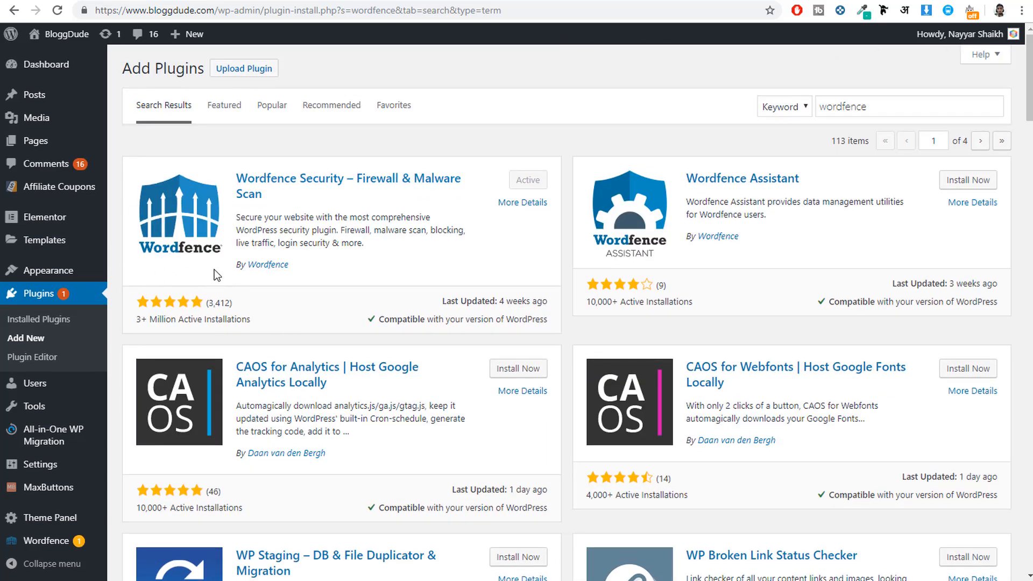
drag(247, 318, 147, 301)
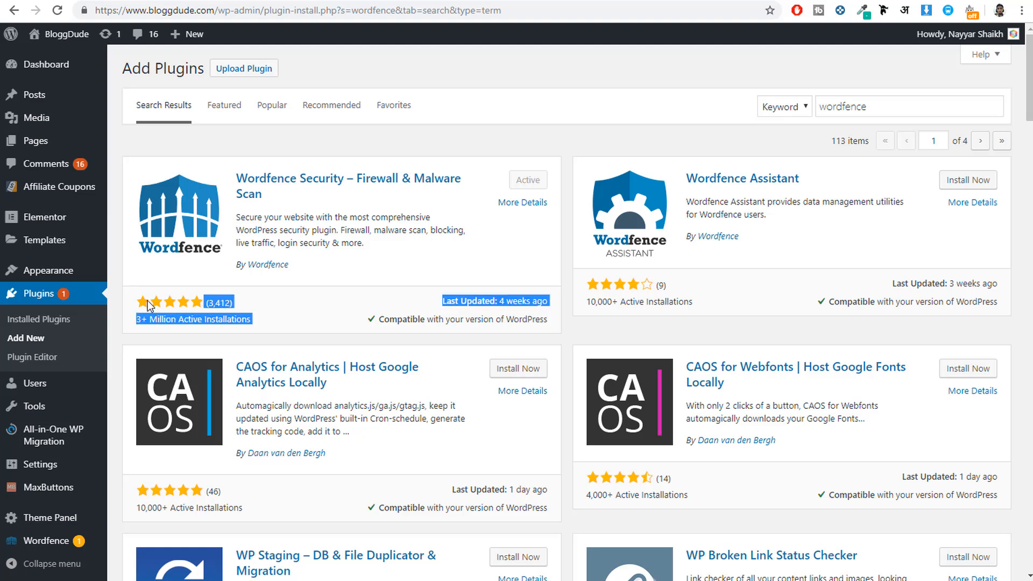
click(295, 303)
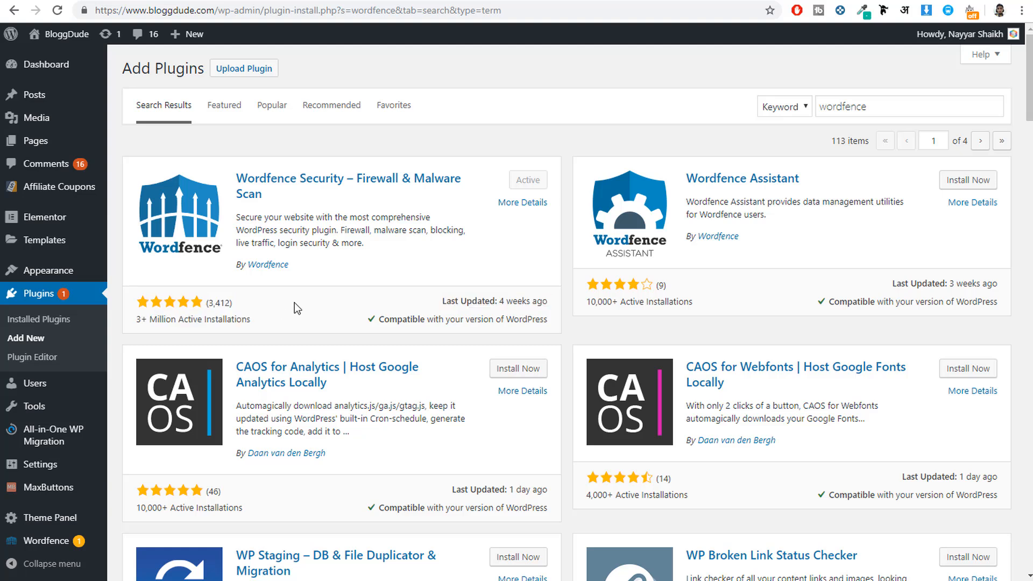
drag(445, 299, 498, 302)
click(518, 302)
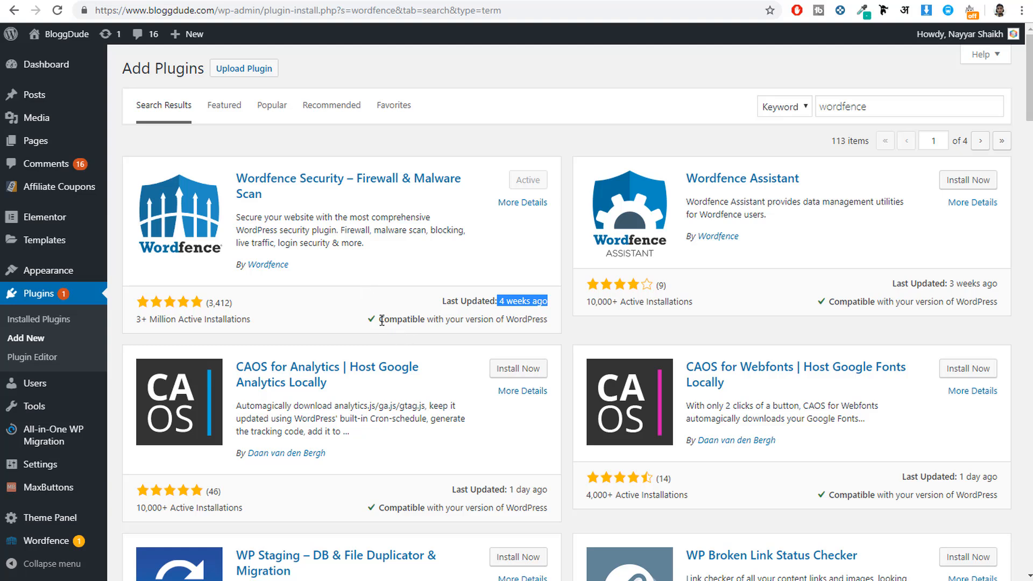
drag(380, 319, 548, 315)
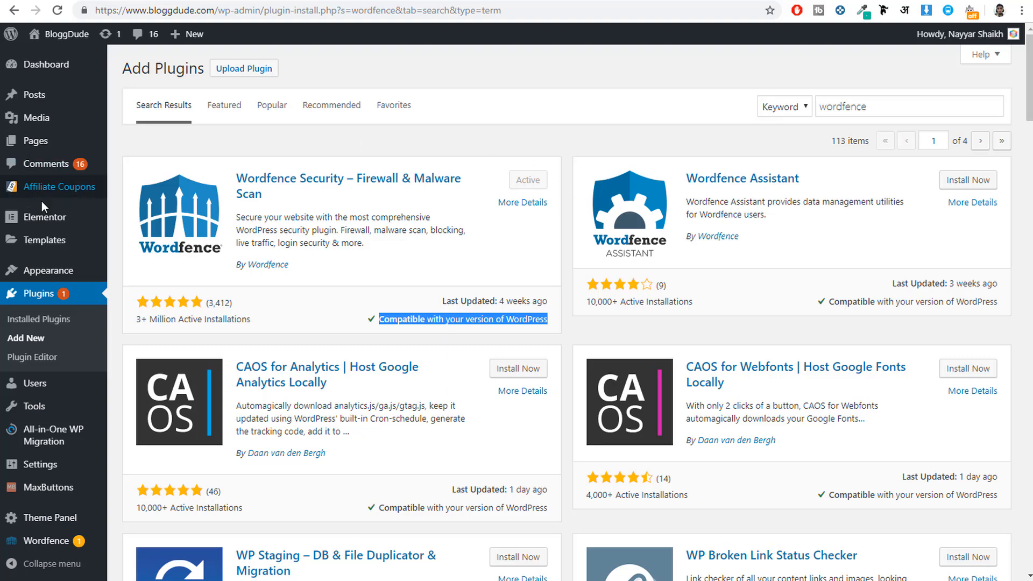
Step: Open Wordfence's scan options and select Limited Scan as the basic scan type
scroll(43, 213, down, 4)
scroll(403, 226, up, 3)
scroll(403, 226, up, 2)
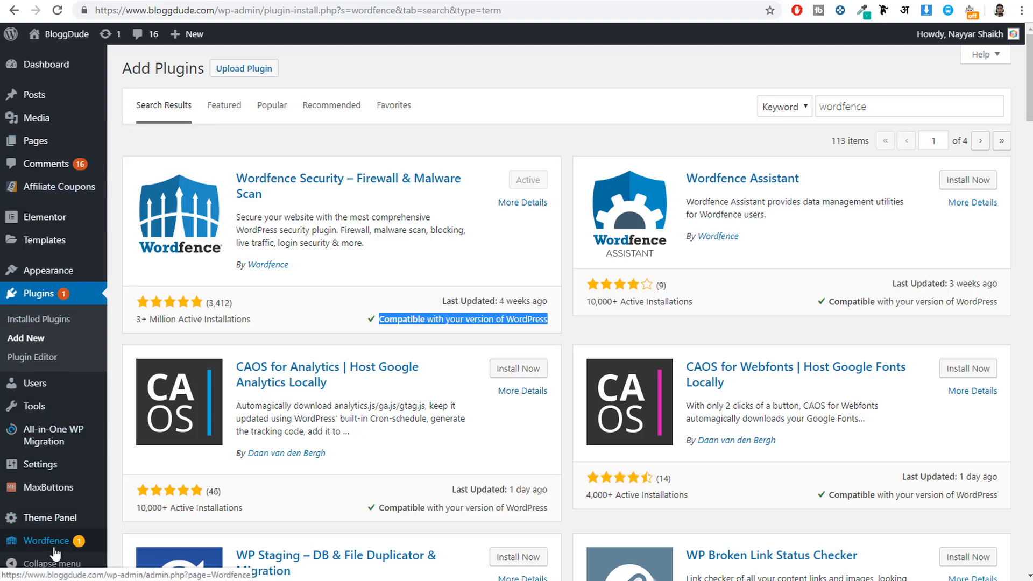
mouse_move(58, 543)
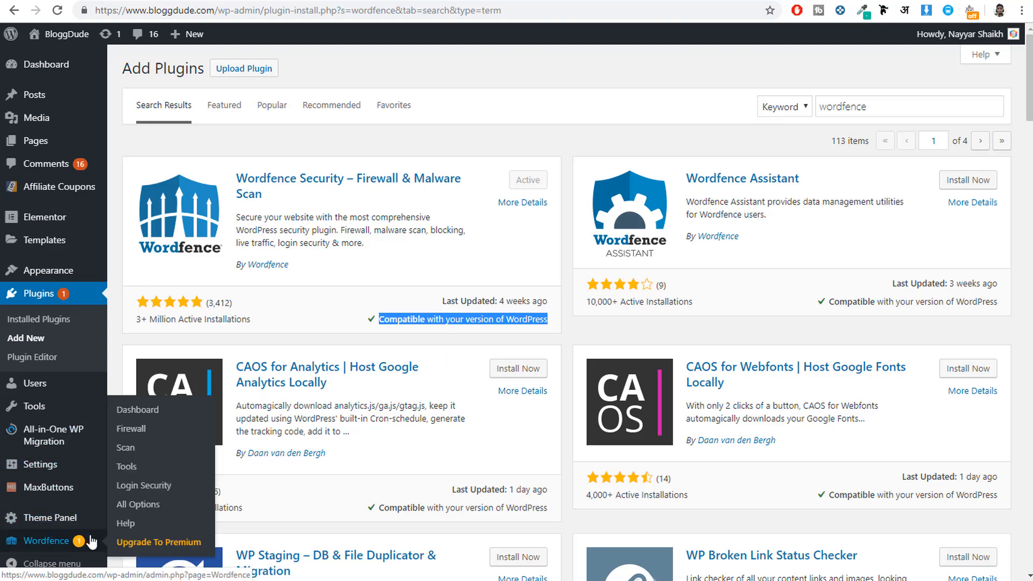
click(129, 455)
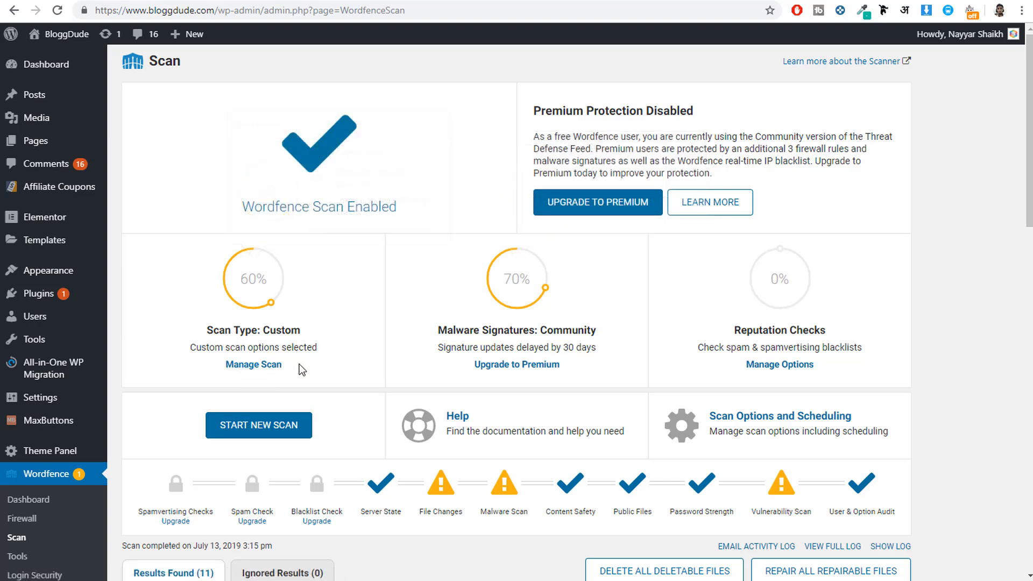
click(260, 372)
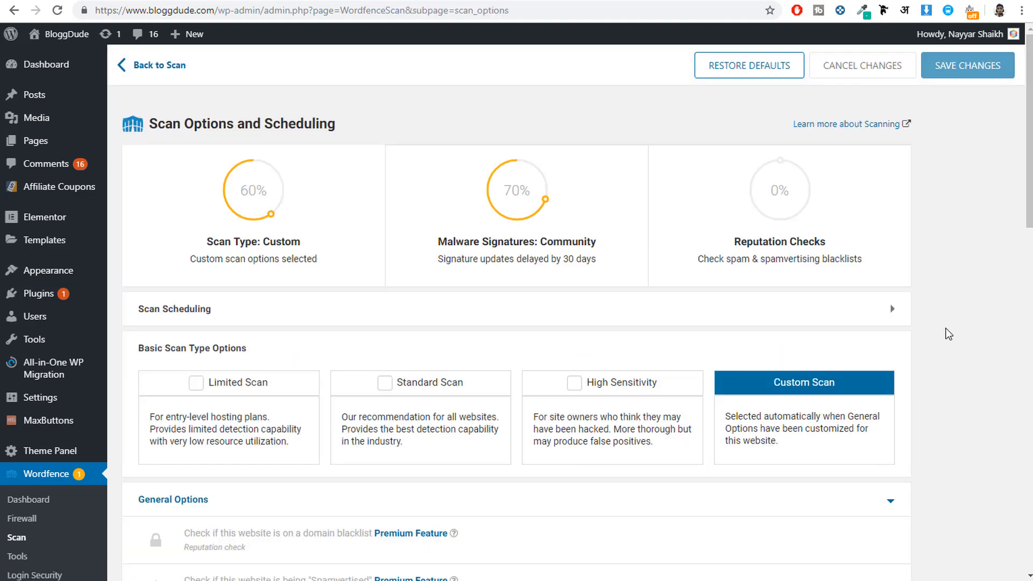
click(234, 387)
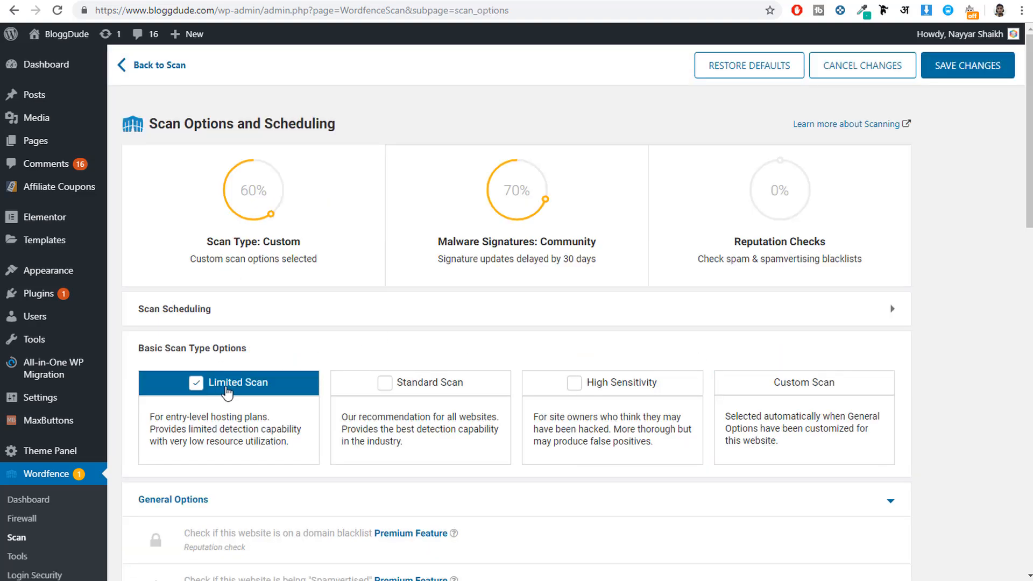
Step: Select High Sensitivity as the basic scan type and review the general scan options
click(585, 388)
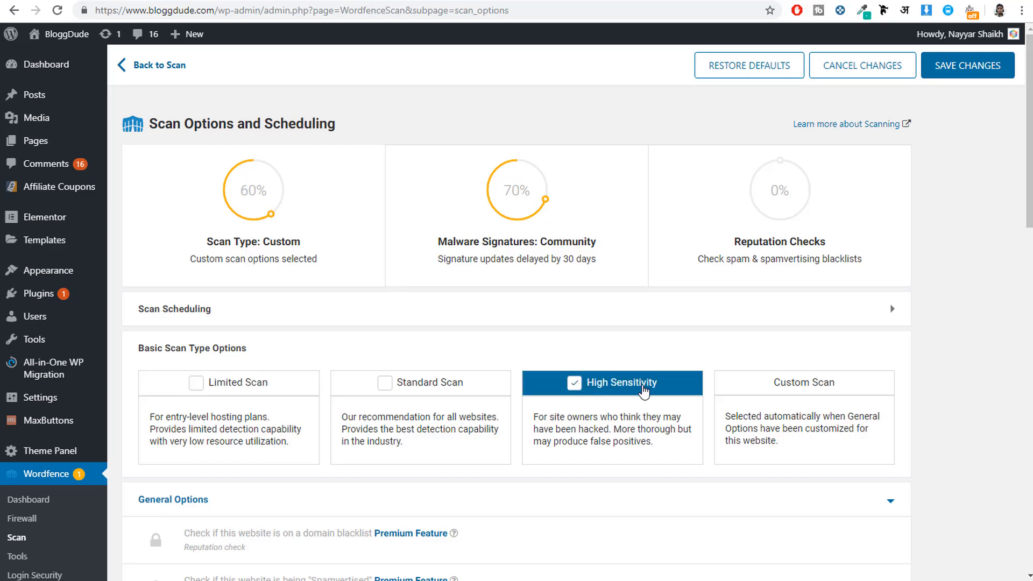
scroll(609, 401, down, 10)
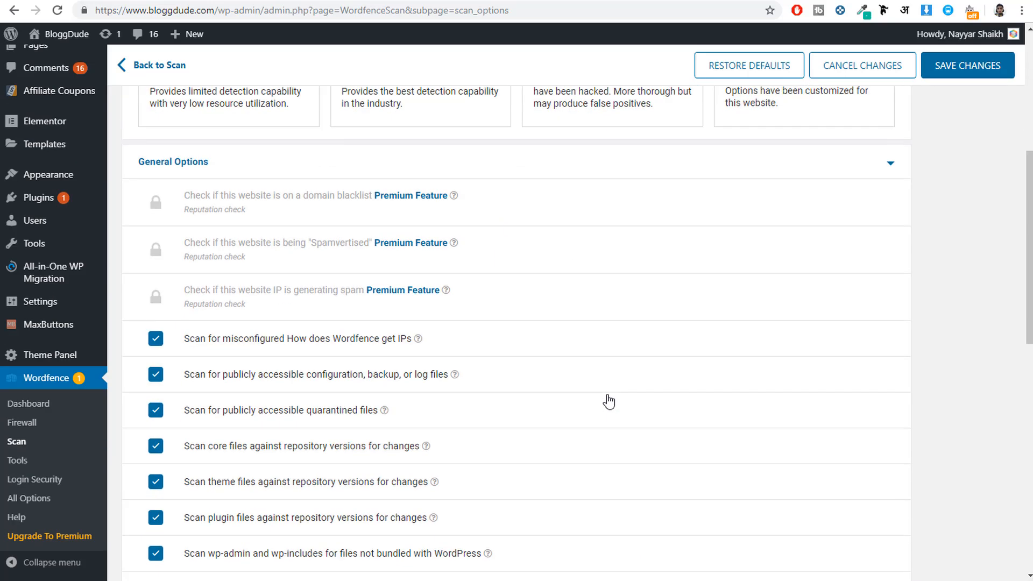
scroll(606, 401, up, 8)
scroll(472, 452, down, 15)
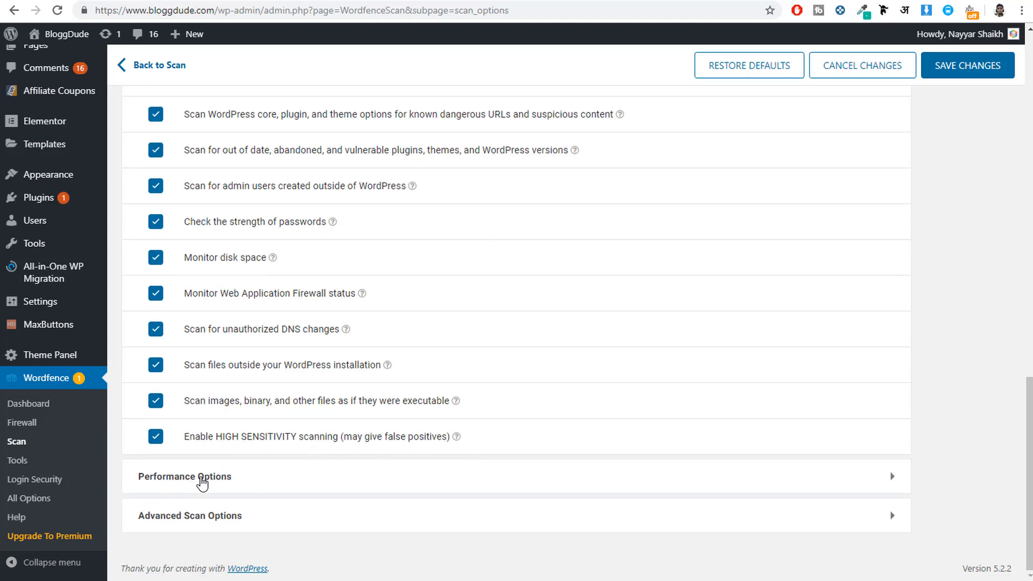
Step: Enable low resource scanning in the performance options and save the scan settings
click(295, 477)
scroll(205, 337, down, 5)
click(192, 277)
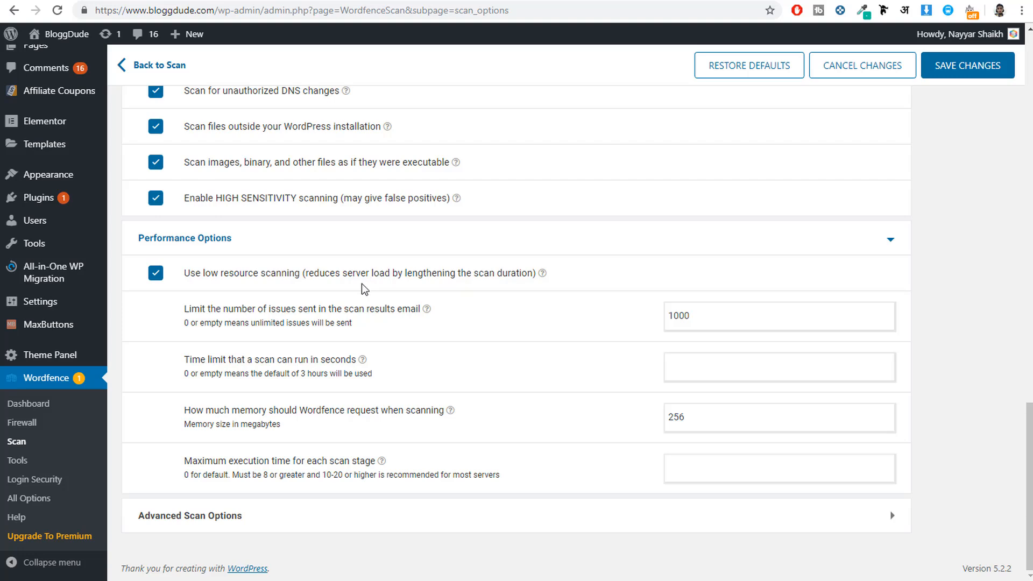
scroll(314, 376, up, 3)
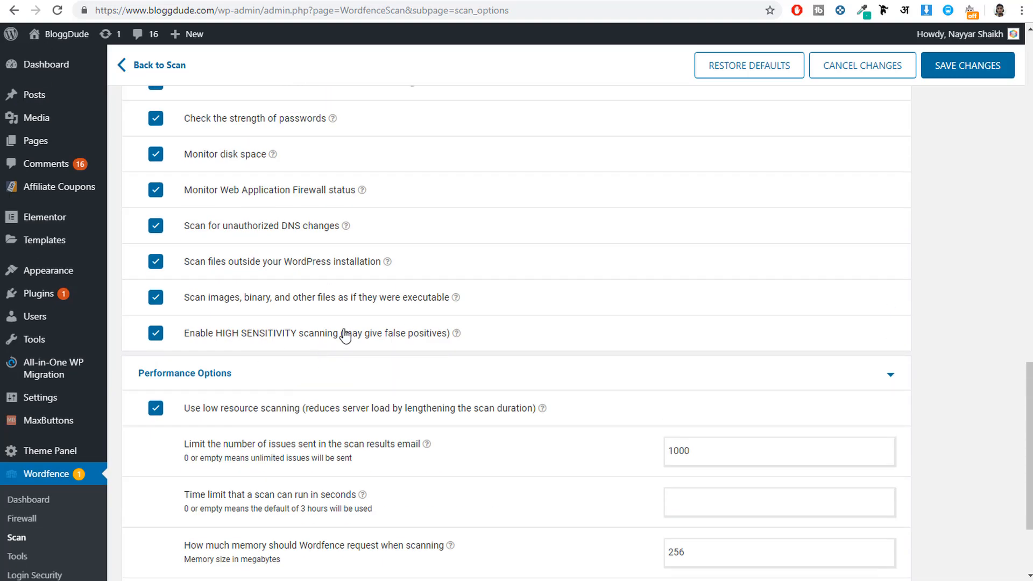
scroll(345, 334, down, 3)
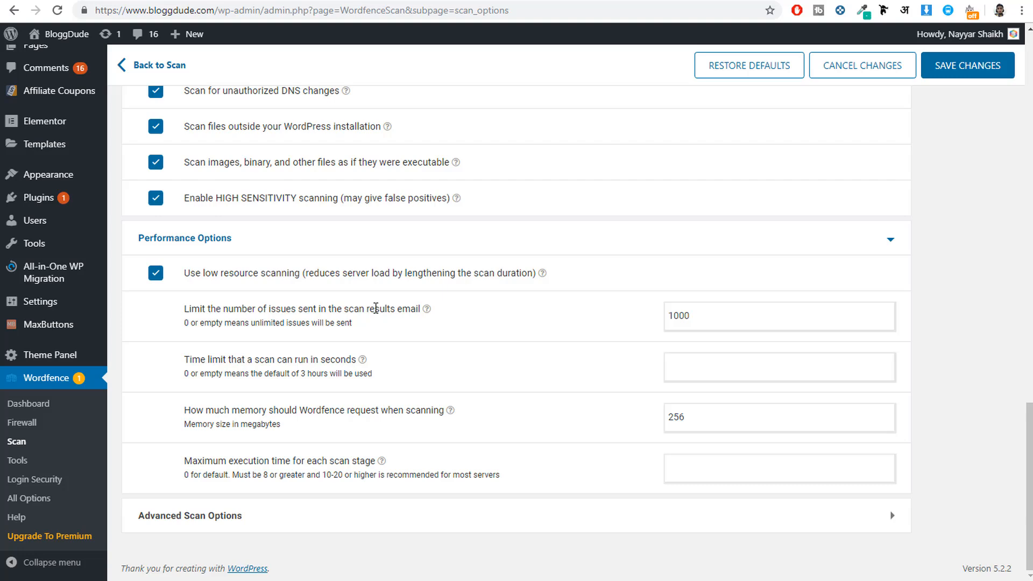
click(973, 78)
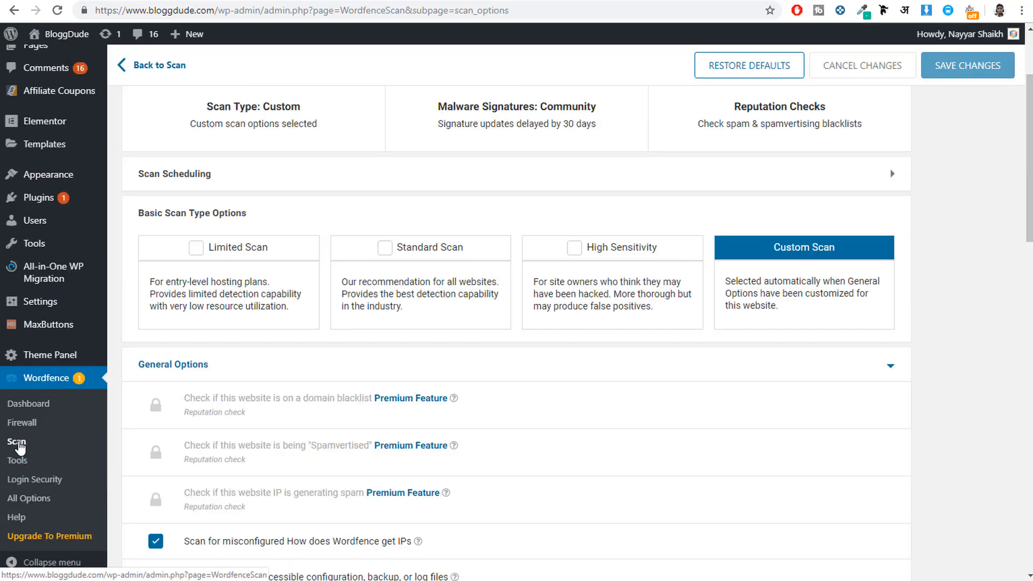
Step: Go to Wordfence's main Scan page and review the scan type and the row of scan stages
click(17, 442)
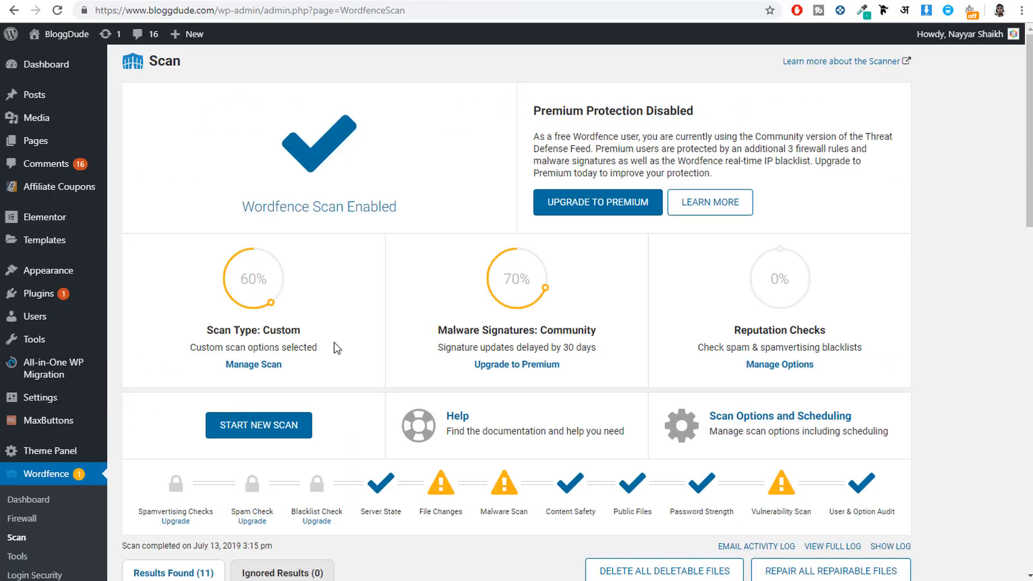
drag(205, 332, 303, 335)
click(271, 332)
click(302, 331)
scroll(330, 337, down, 3)
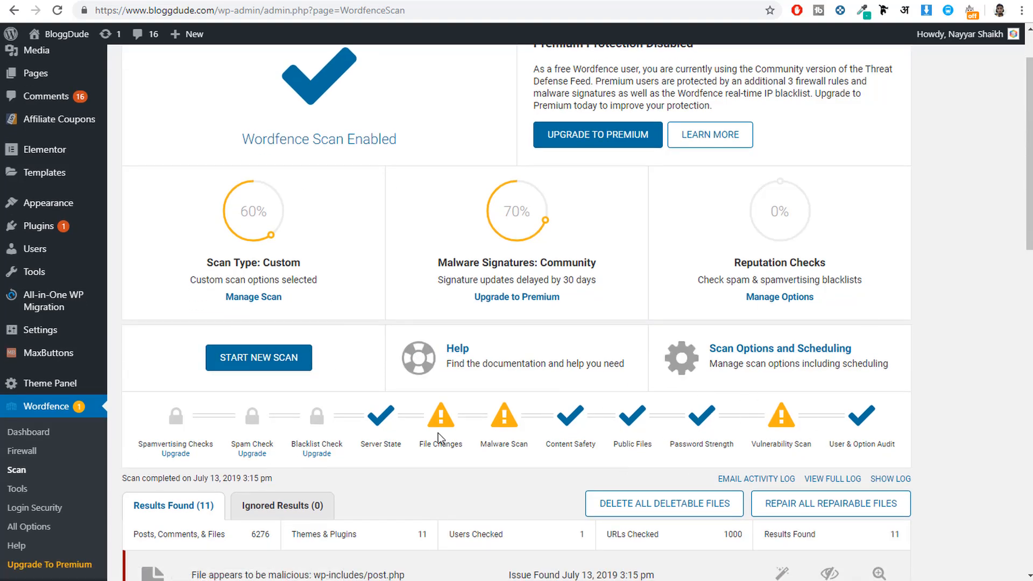
drag(399, 429, 883, 442)
click(883, 442)
Step: Examine the status of the individual scan stages, including Server State, File Changes, Malware Scan, Content Safety, Public Files and Password Strength
scroll(563, 433, down, 3)
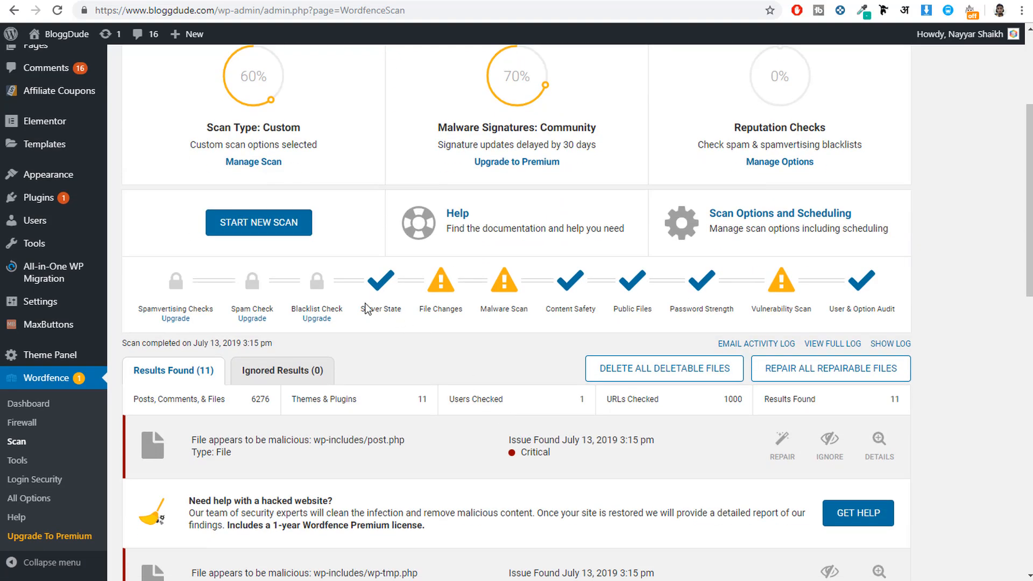
drag(359, 311, 475, 318)
click(503, 306)
drag(545, 310, 653, 310)
scroll(611, 316, up, 1)
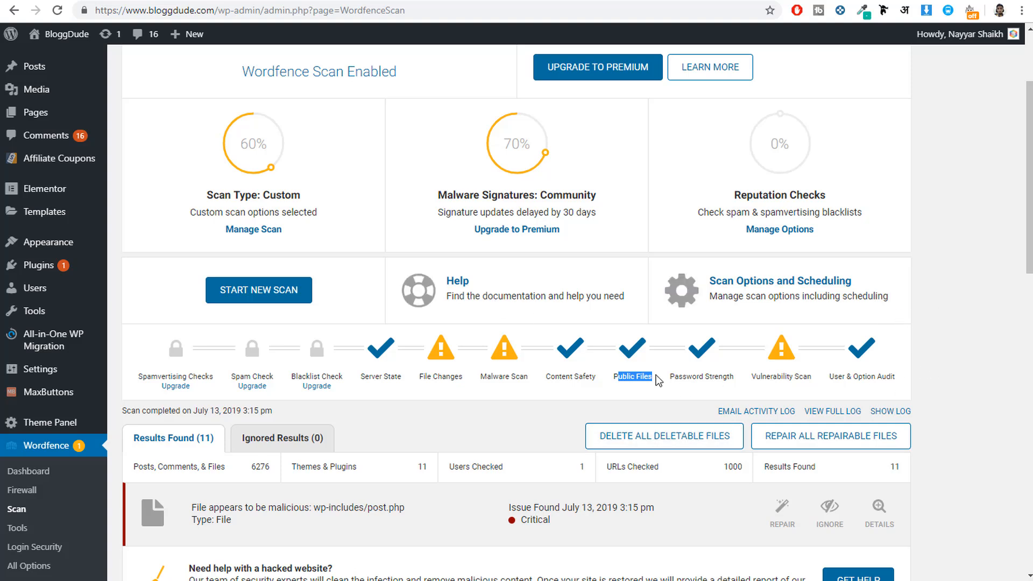
click(942, 322)
drag(362, 376, 401, 378)
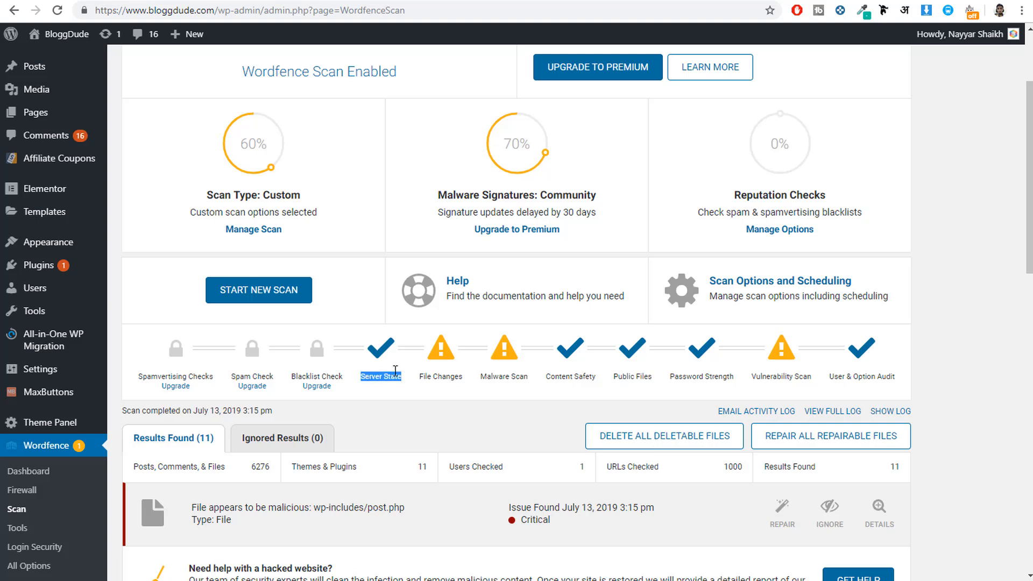
click(379, 361)
drag(421, 377, 465, 376)
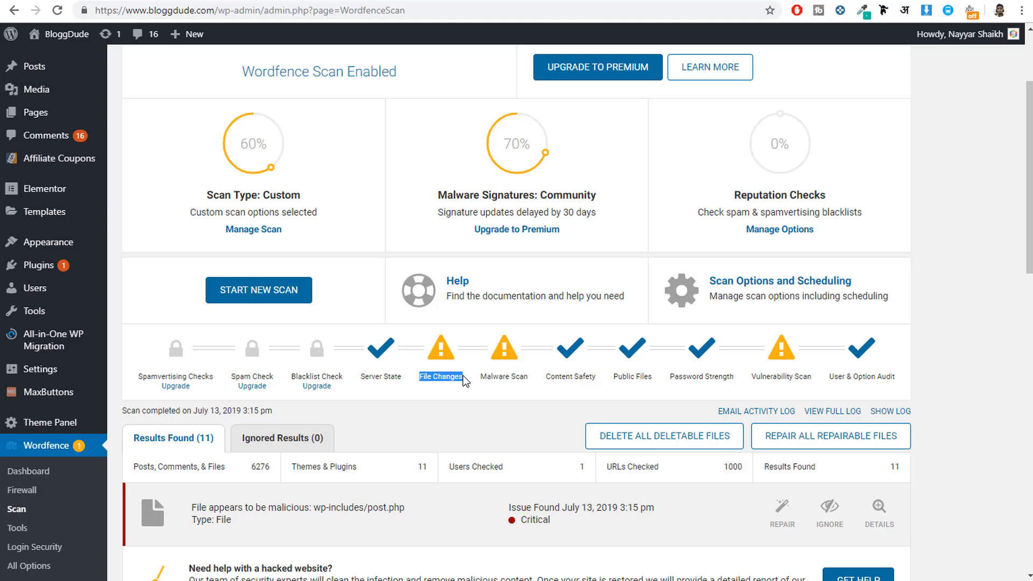
click(464, 377)
triple_click(493, 378)
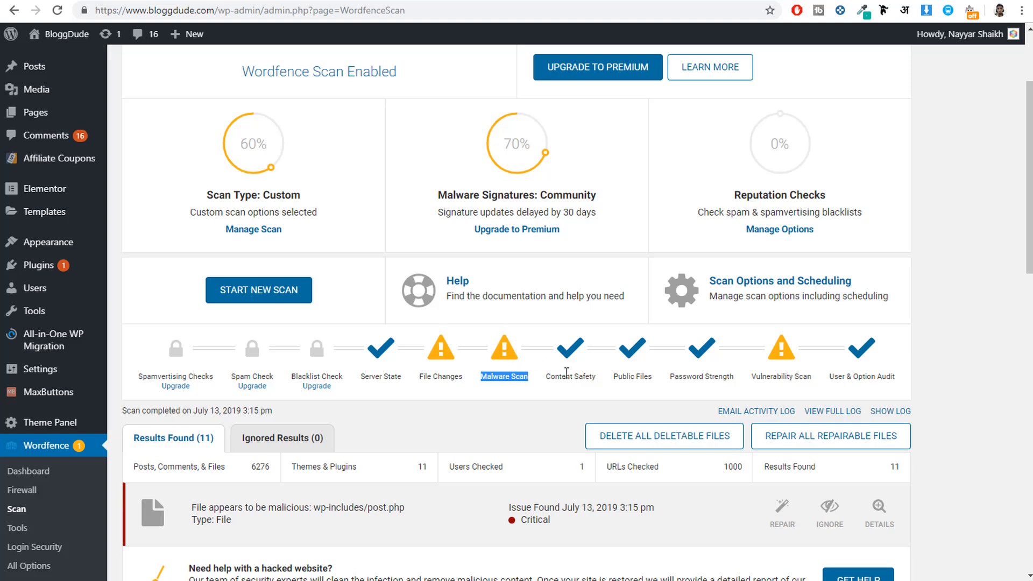
drag(551, 376, 637, 378)
drag(738, 378, 670, 377)
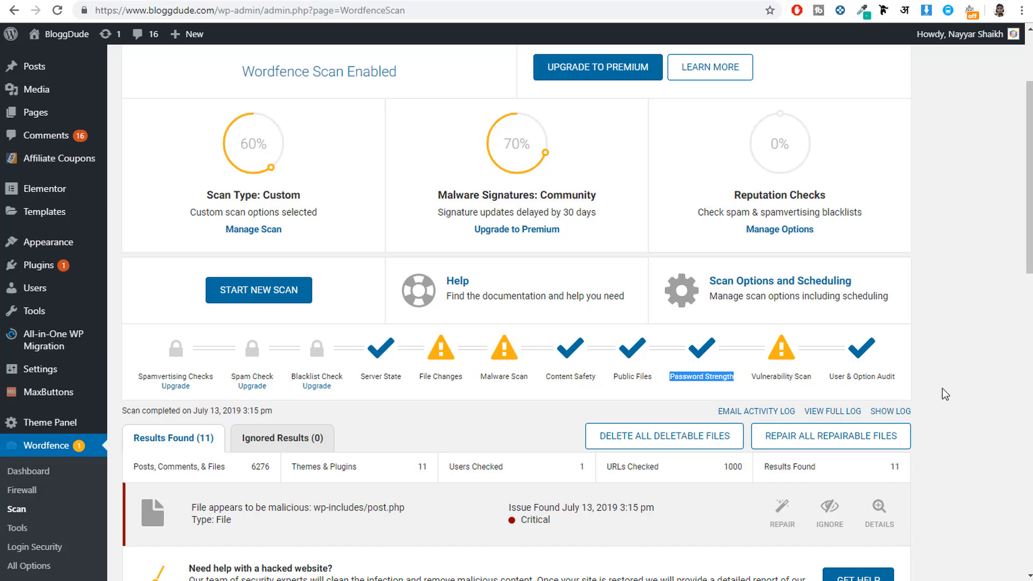
Step: Examine the scan's list of flagged files and plugins and their severity levels
scroll(942, 394, down, 3)
scroll(942, 394, down, 15)
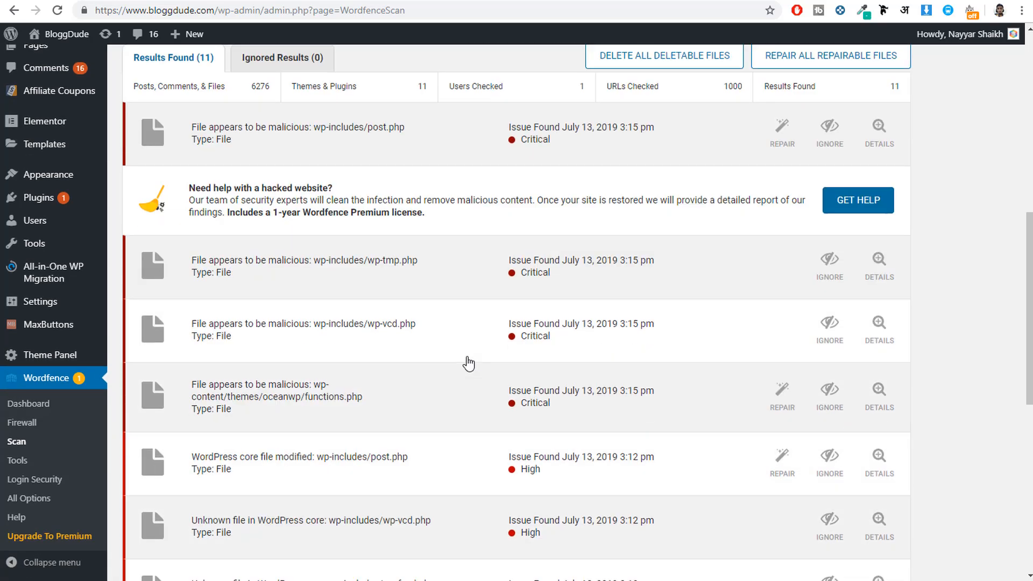
scroll(301, 356, up, 15)
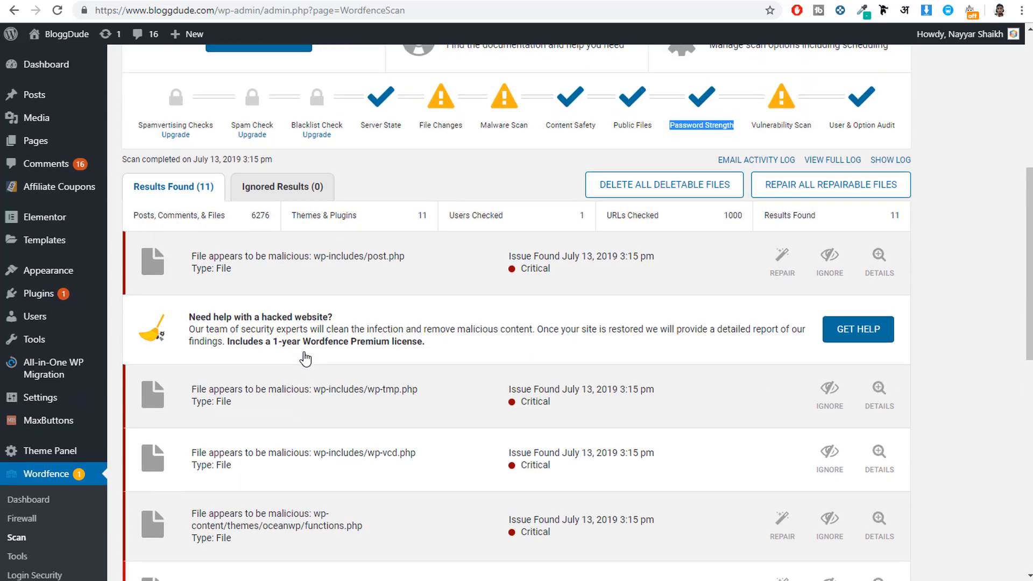
scroll(257, 313, down, 15)
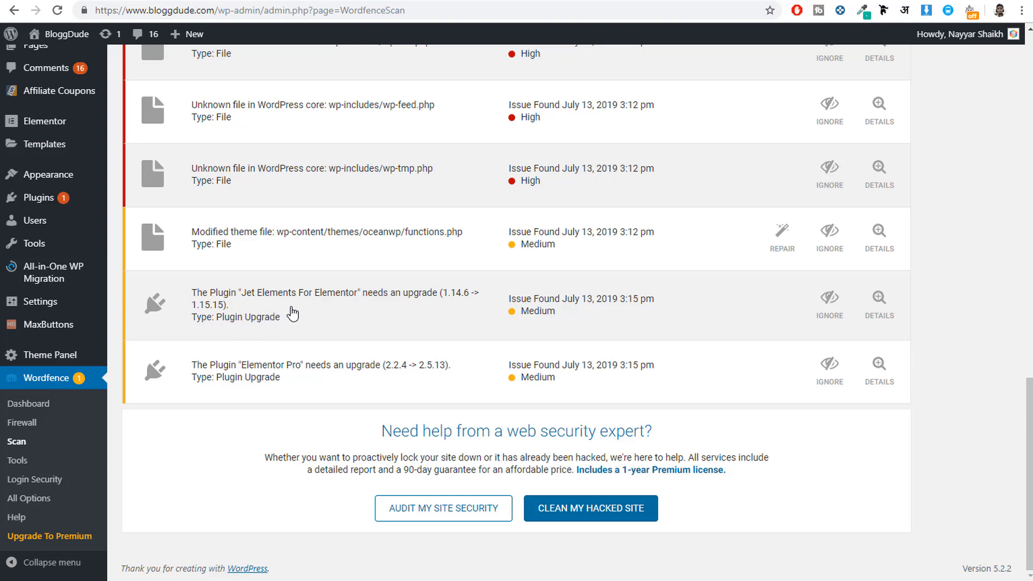
scroll(311, 336, up, 8)
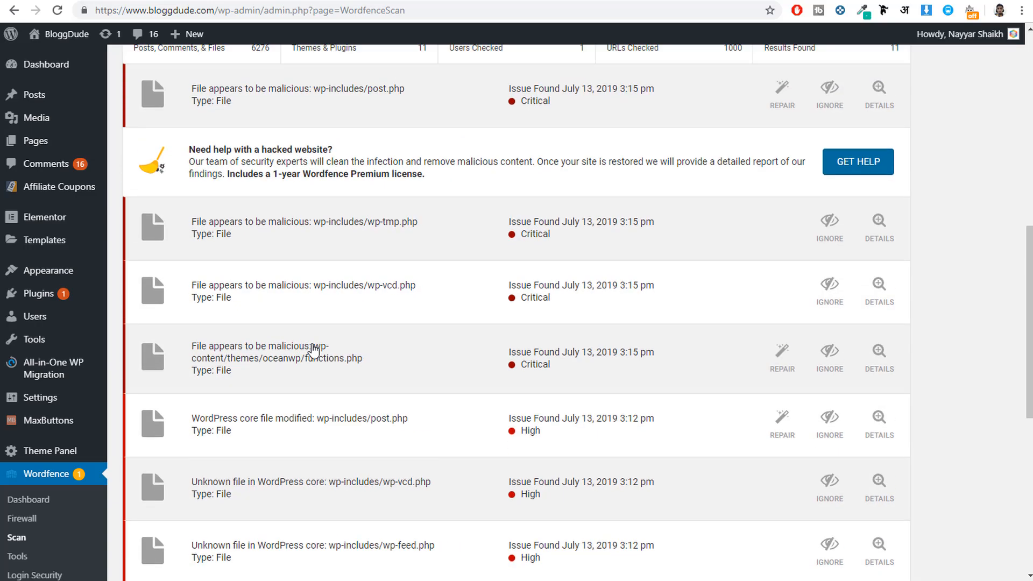
scroll(314, 350, up, 5)
scroll(226, 388, down, 5)
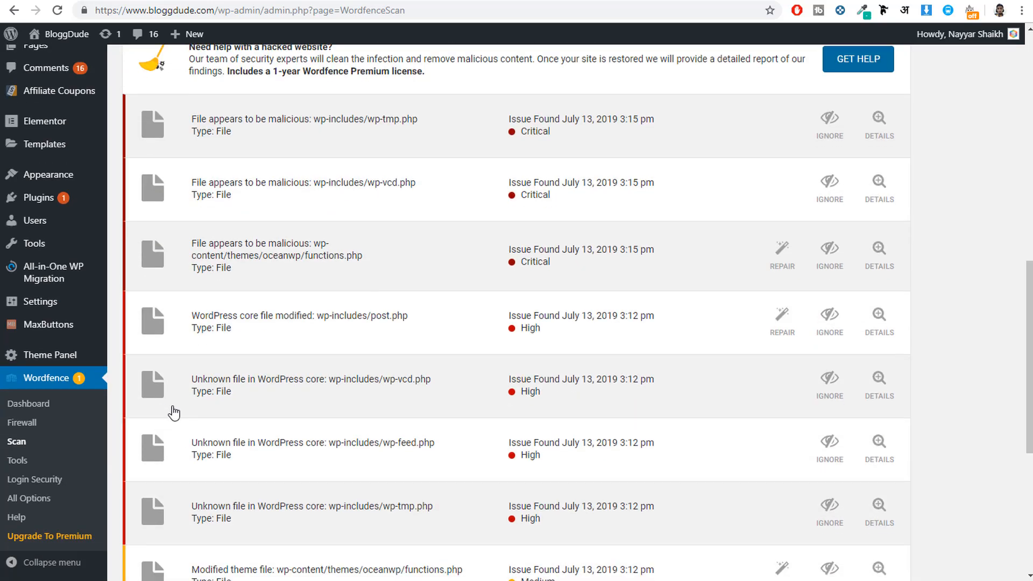
scroll(293, 384, up, 1)
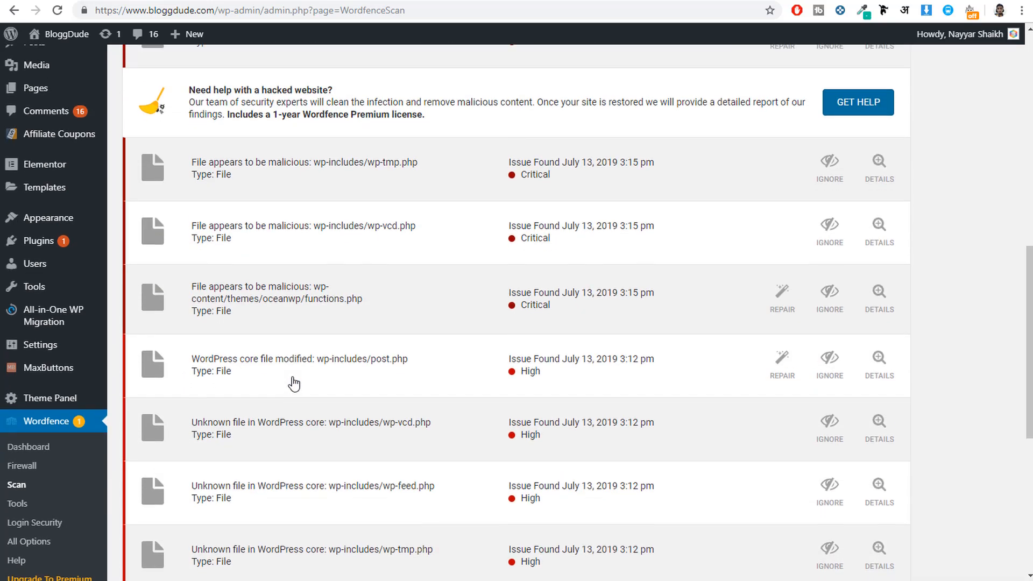
scroll(293, 384, up, 2)
scroll(565, 376, down, 3)
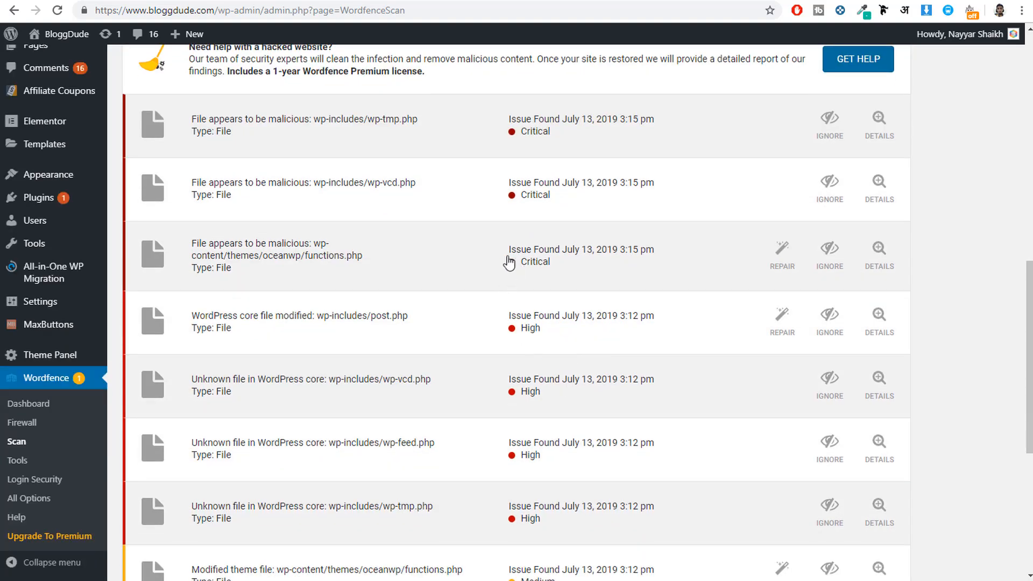
scroll(524, 261, up, 6)
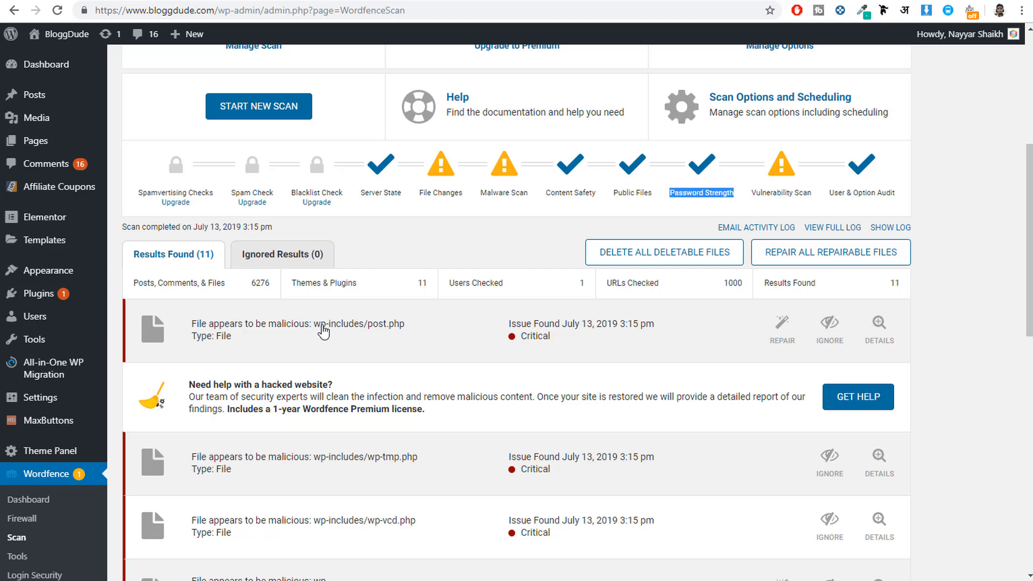
Step: Expand the malicious-file finding for wp-includes/post.php and read its details and matched text
drag(313, 329, 409, 332)
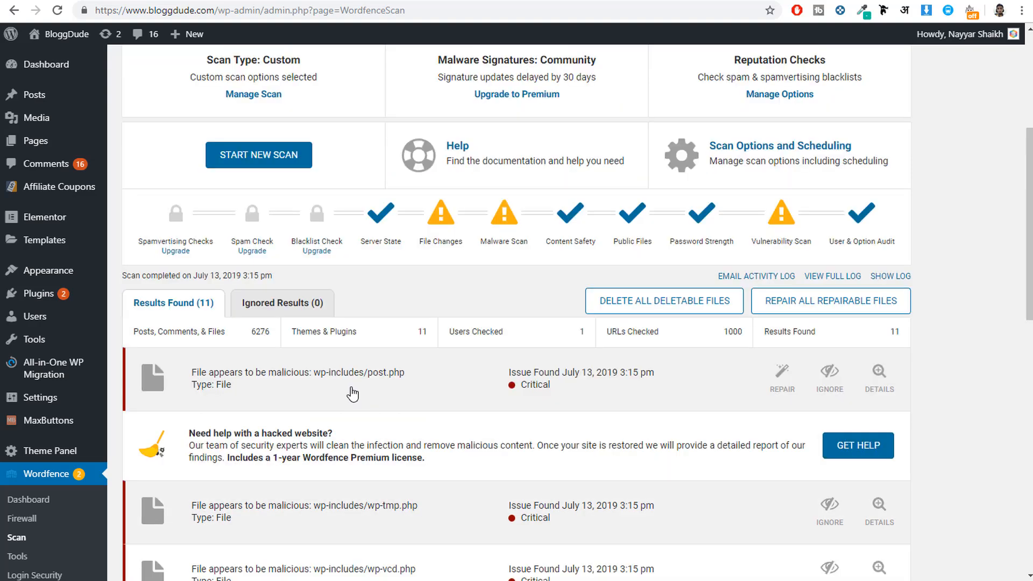
click(352, 395)
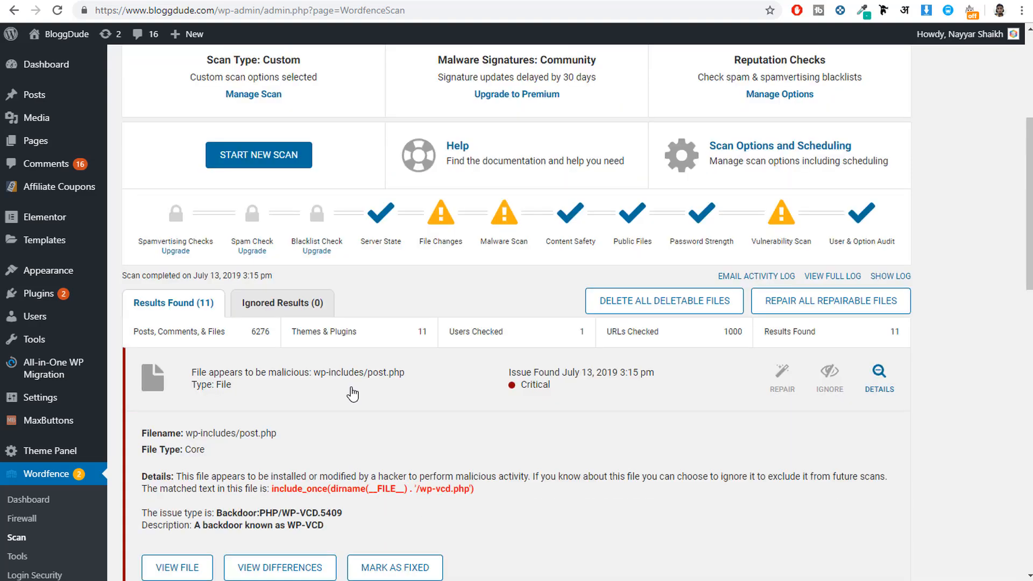
scroll(323, 366, down, 3)
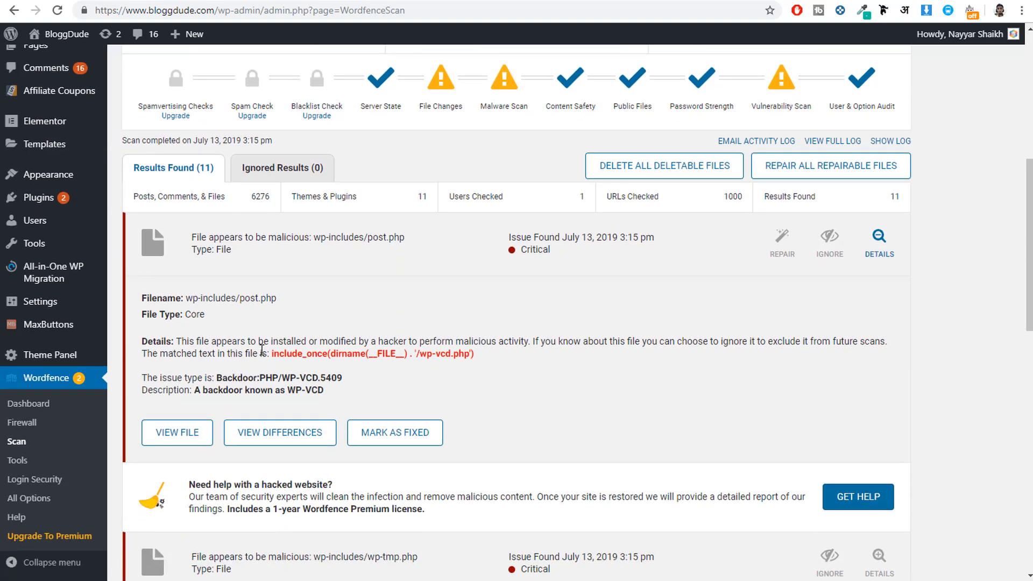
drag(176, 341, 454, 353)
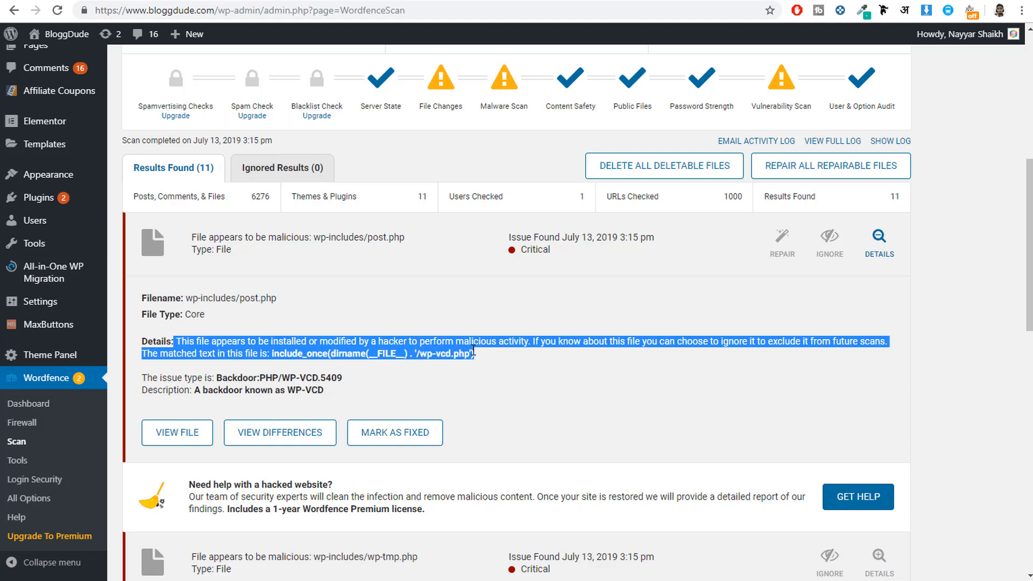
click(631, 356)
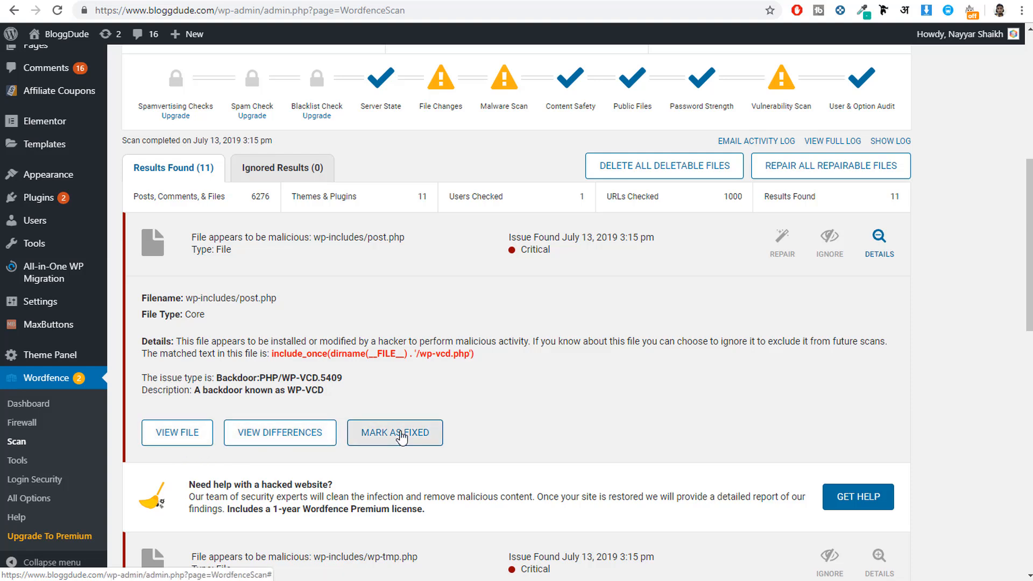
Step: View the source of wp-includes/post.php and open the comparison of its original and modified versions
click(171, 438)
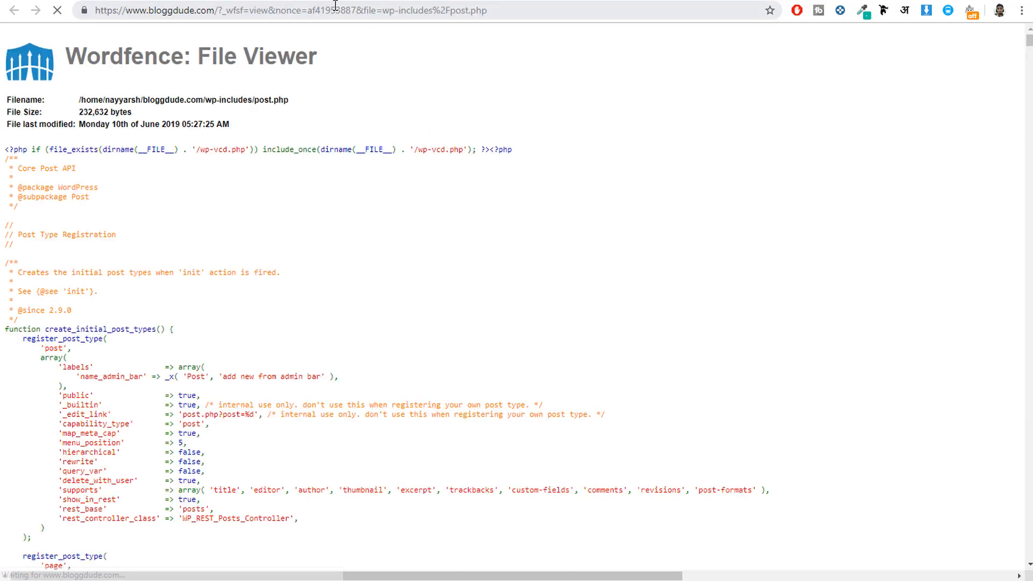
key(ctrl+w)
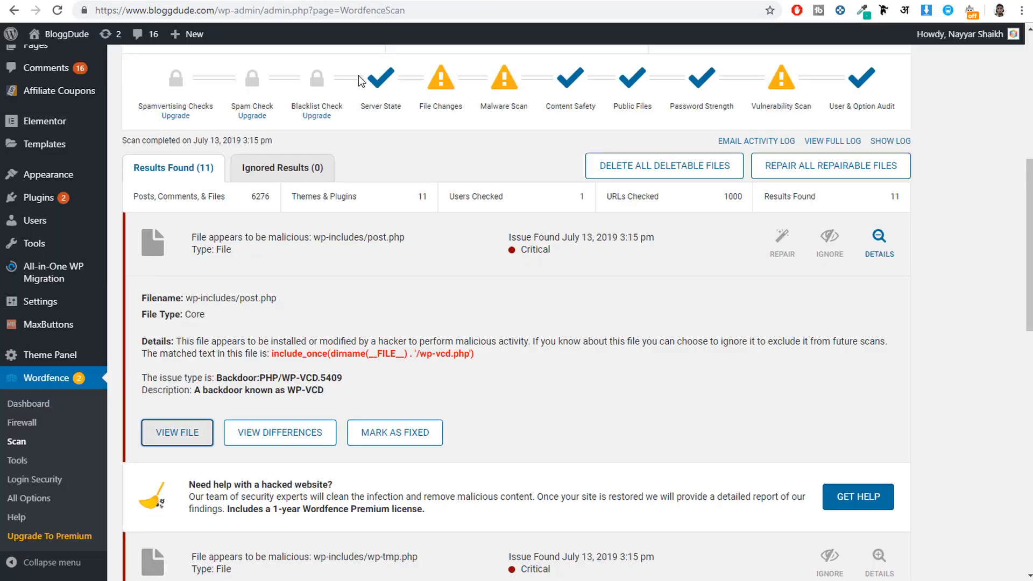
click(263, 433)
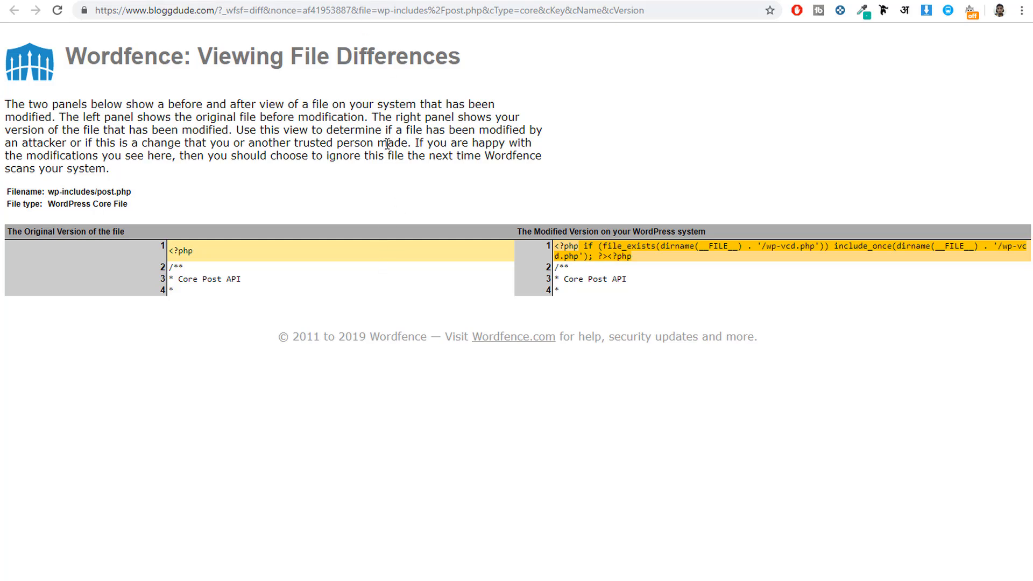
key(ctrl+Tab)
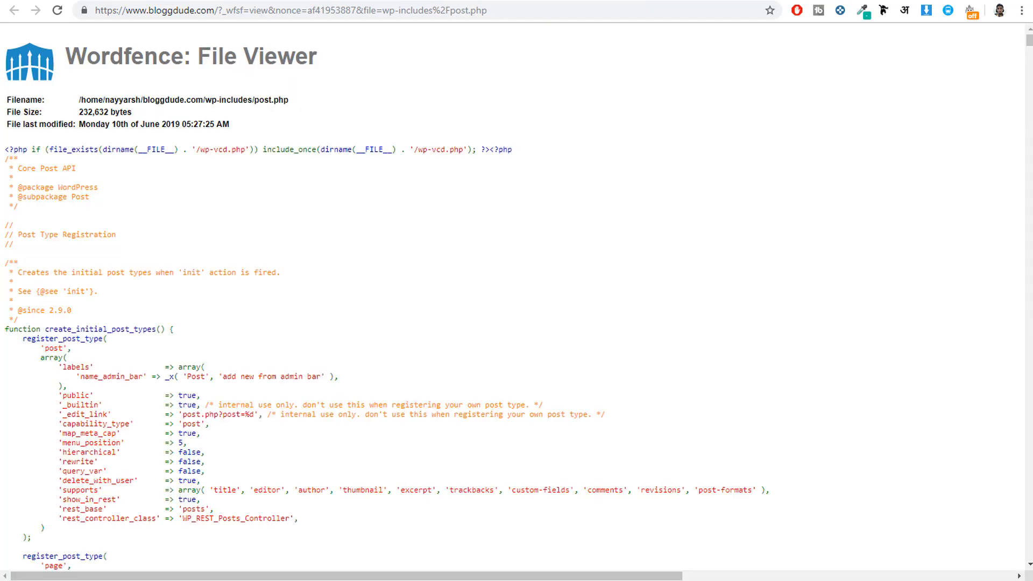
key(ctrl+Tab)
key(ctrl+Tab)
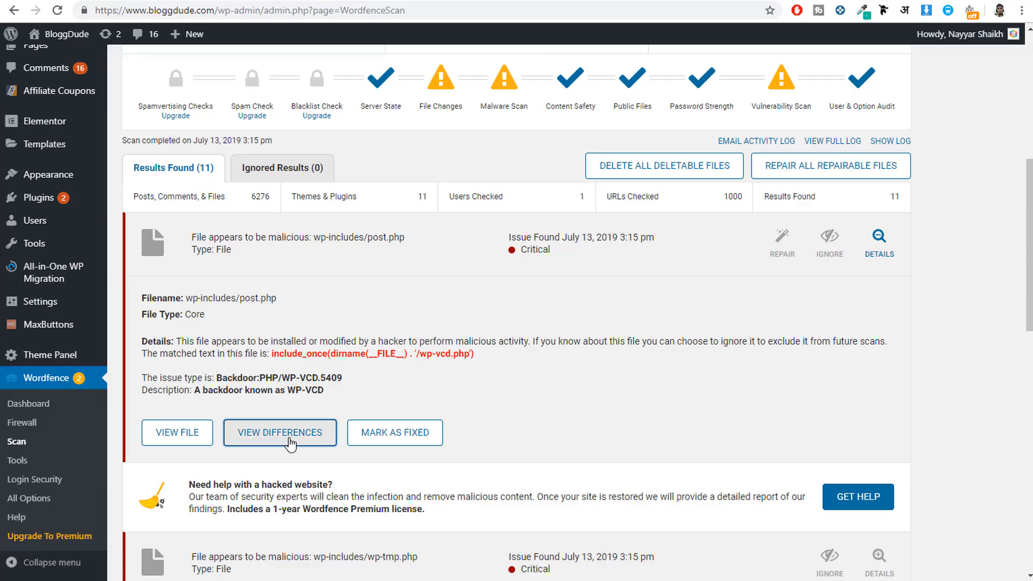
key(ctrl+Tab)
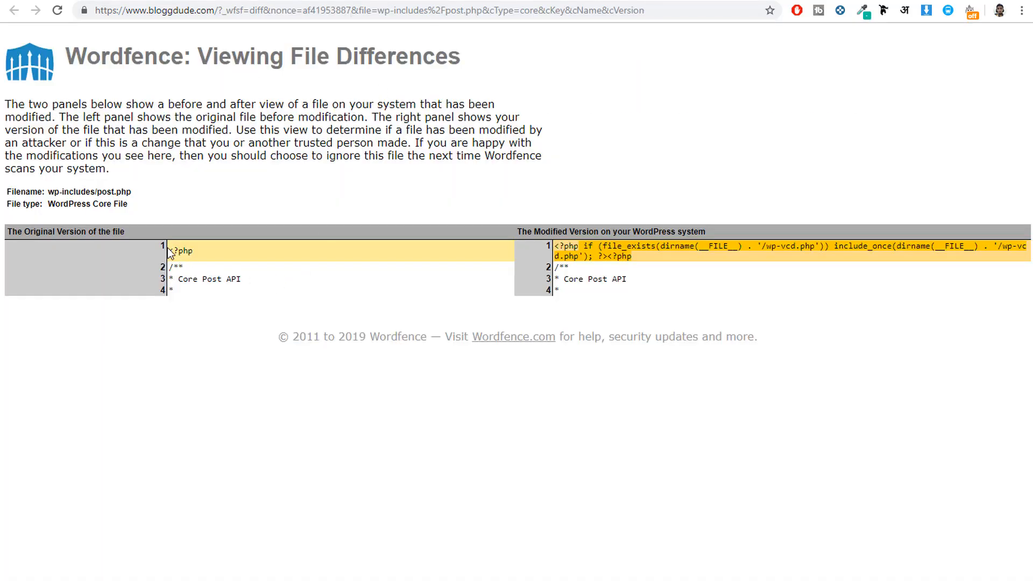
Step: Compare line 1 of the original and modified post.php, highlighting the added code that includes wp-vcd.php
mouse_move(170, 253)
mouse_down()
mouse_move(186, 260)
mouse_move(194, 298)
mouse_move(176, 253)
mouse_up()
click(198, 254)
drag(197, 251, 163, 250)
click(173, 251)
drag(181, 289, 170, 251)
click(170, 251)
drag(633, 257, 585, 248)
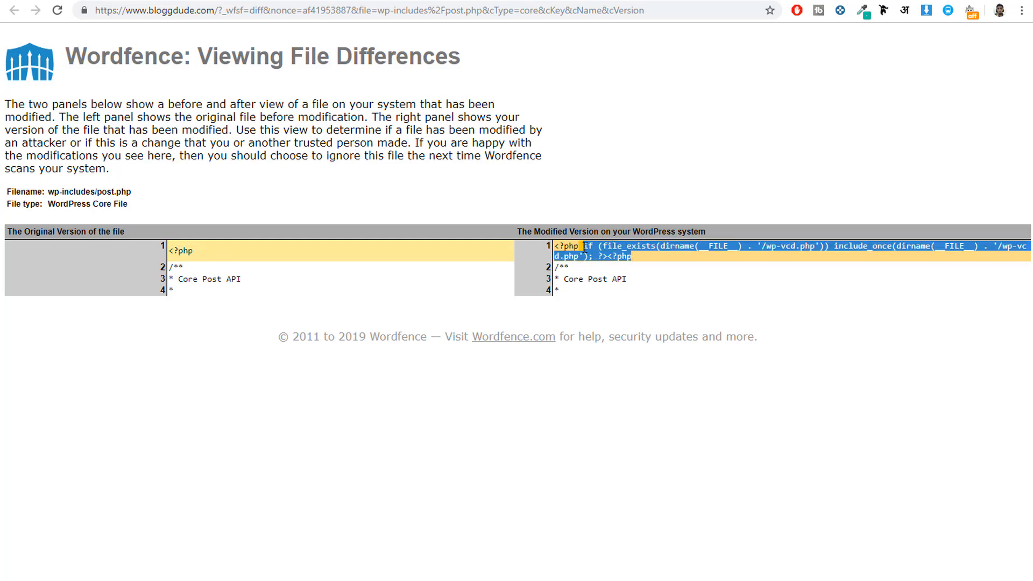
Step: Highlight the injected wp-vcd.php include code once more in line 1 of the modified post.php and examine it
click(641, 260)
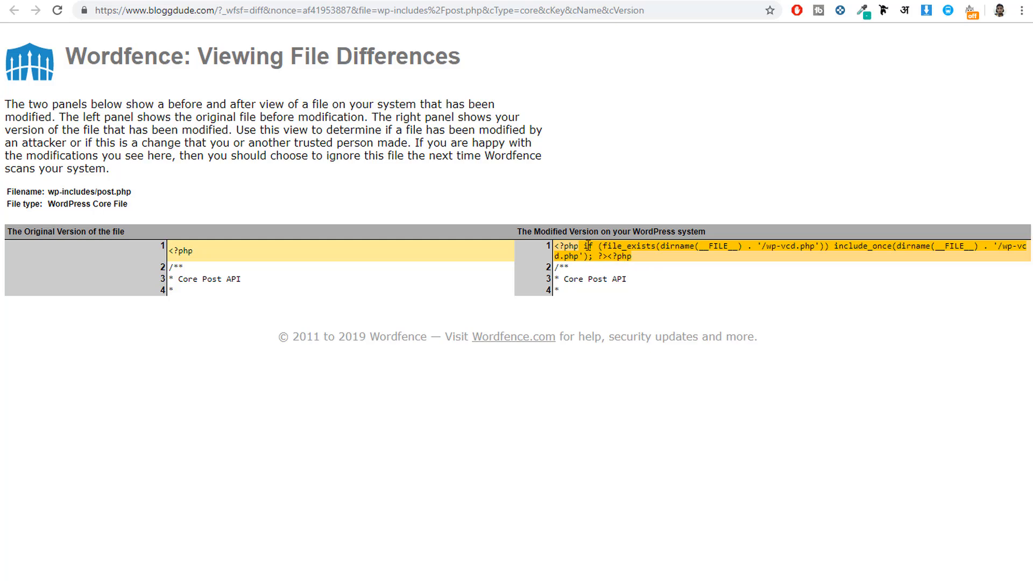
drag(585, 245, 636, 258)
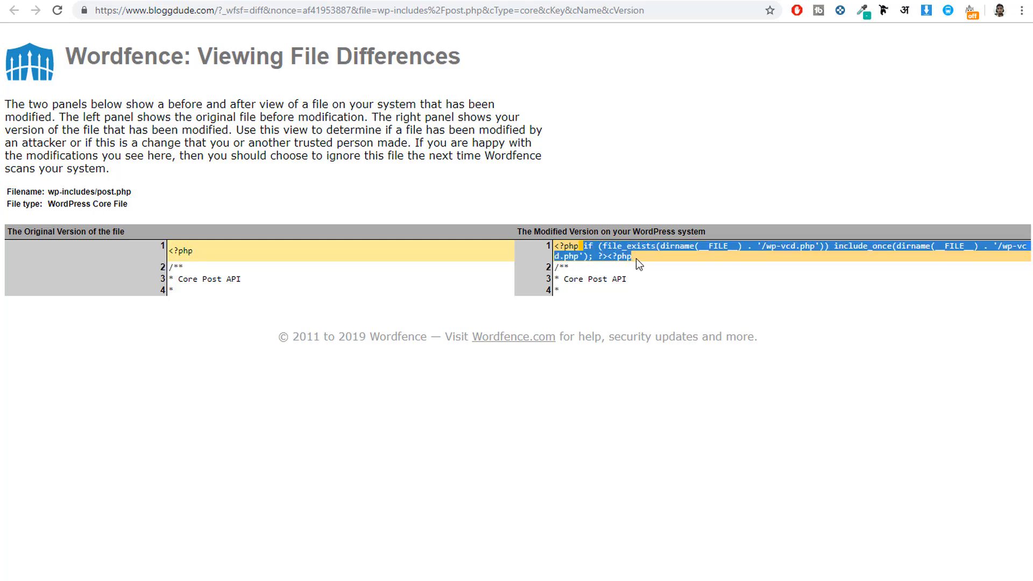
click(647, 261)
triple_click(613, 252)
click(634, 263)
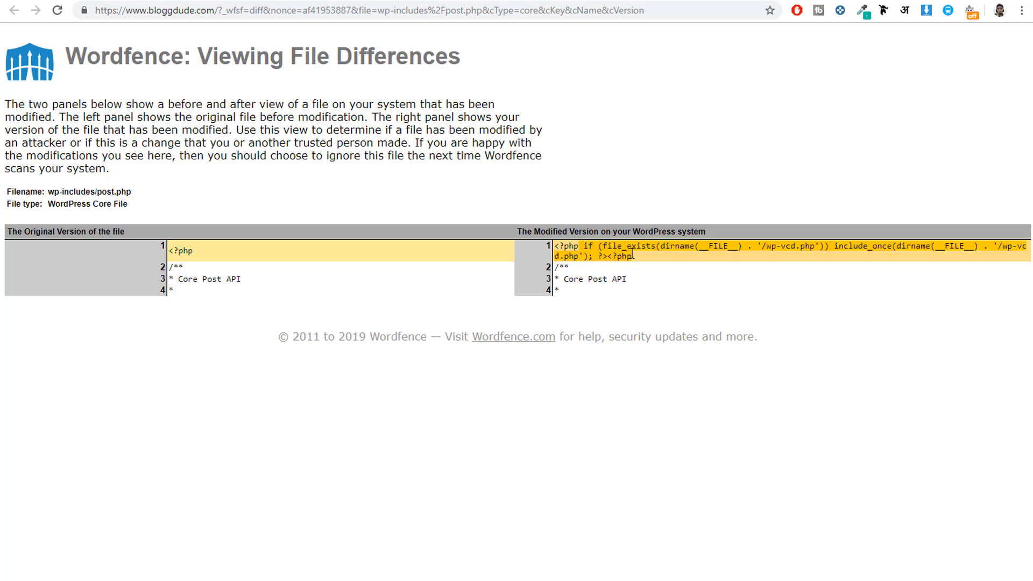
drag(632, 257, 589, 244)
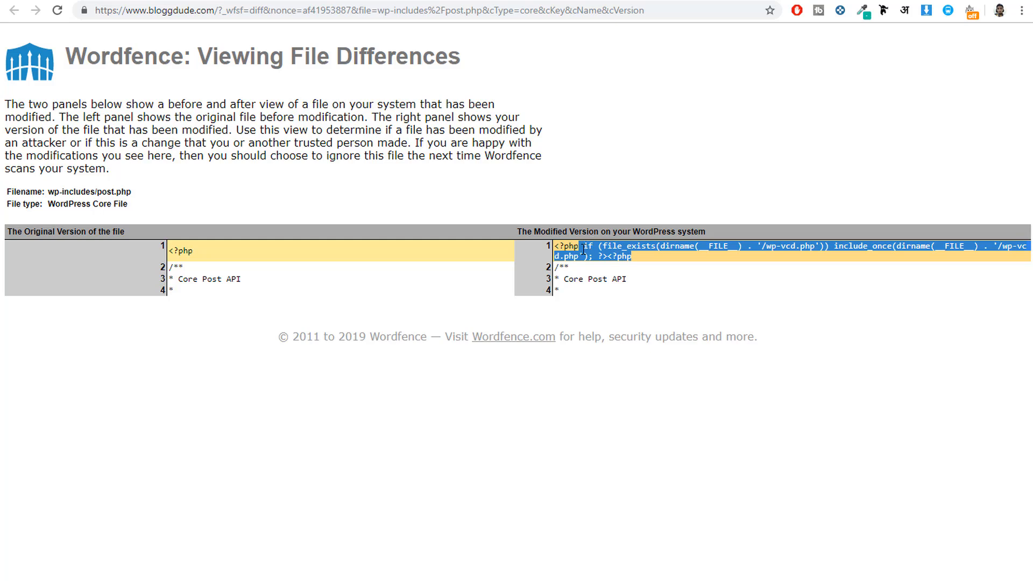
click(637, 265)
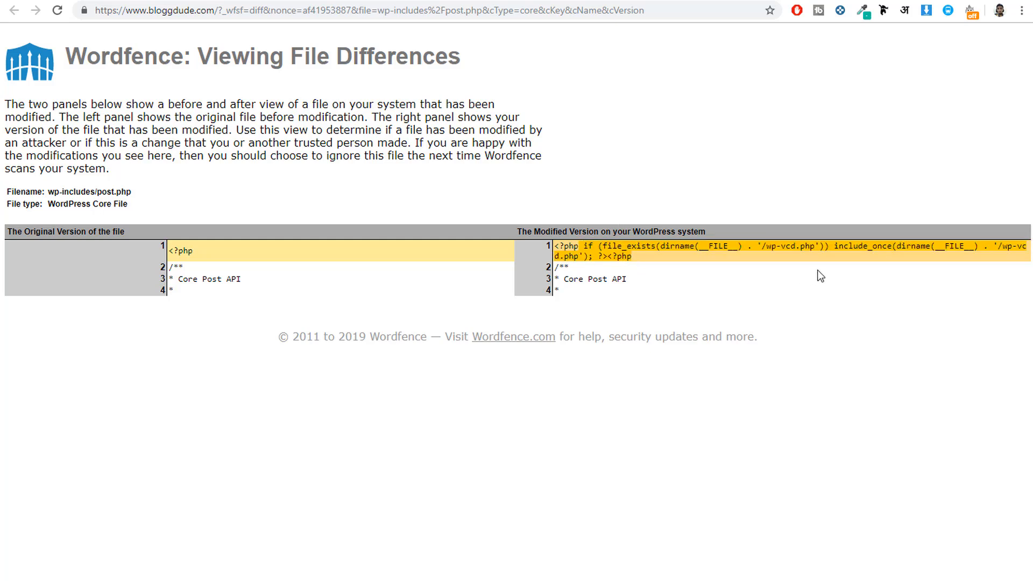
Step: Open the SiteGround user area (ua.siteground.com) in a new browser tab and go to the bloggdude.com account's cPanel
key(ctrl+t)
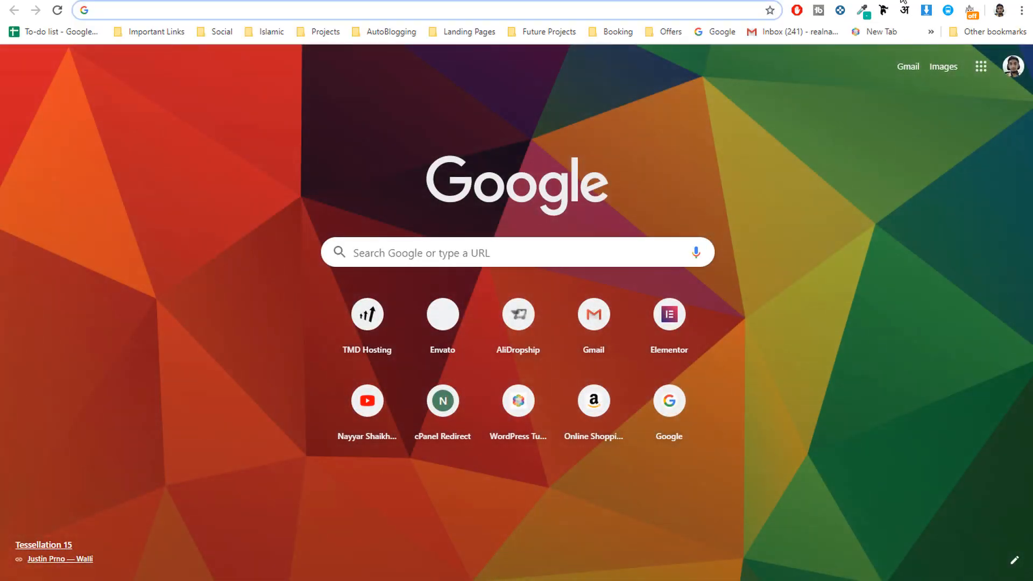
text(ua.siteground.com)
key(Return)
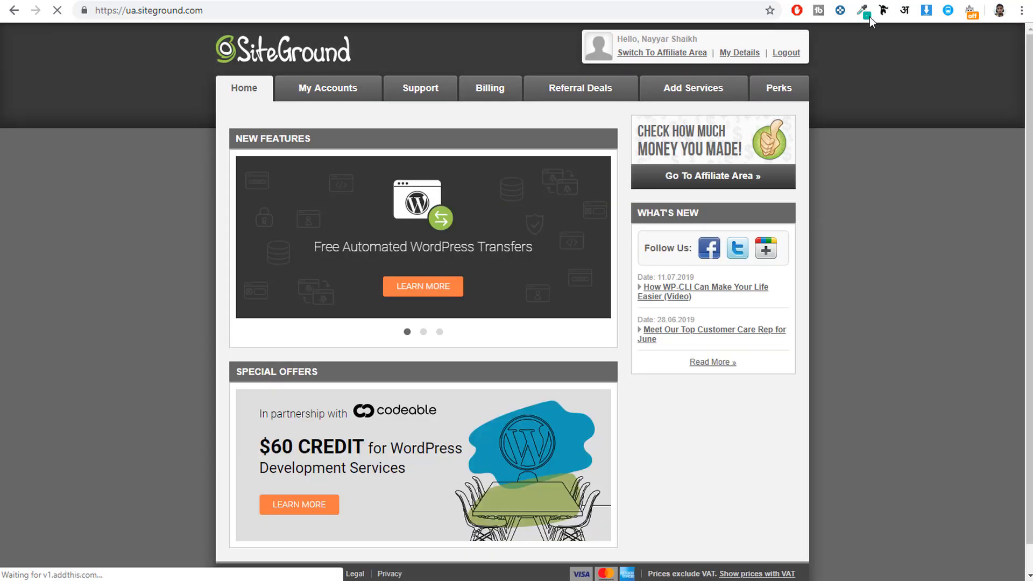
click(324, 103)
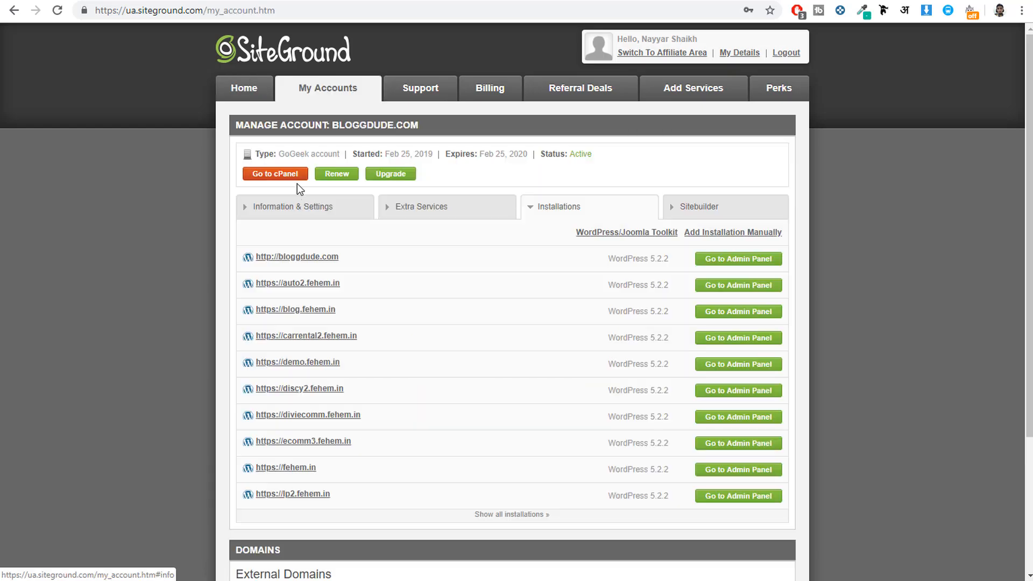
click(293, 175)
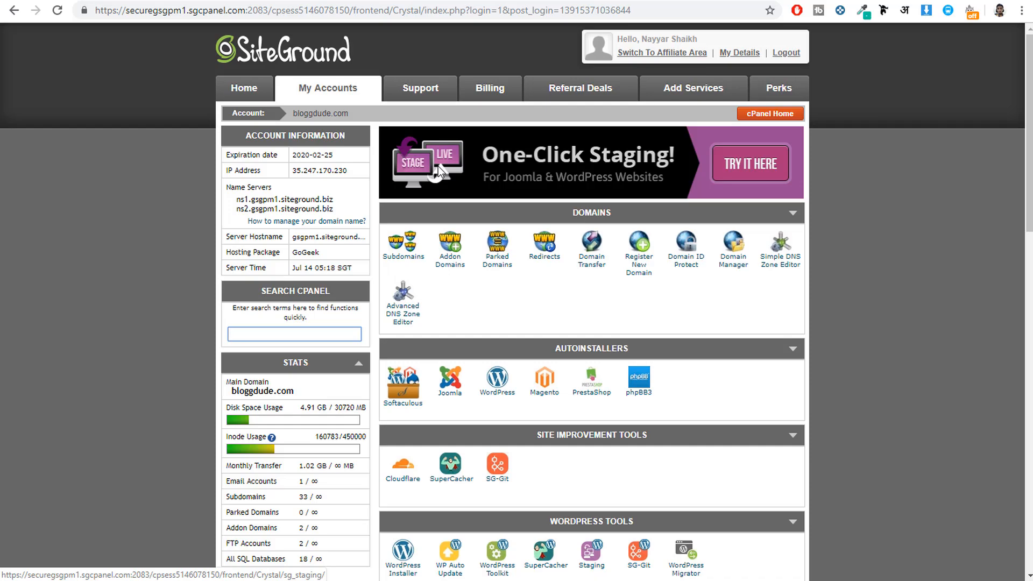
Step: Open cPanel's File Manager with the document root set to bloggdude.com
scroll(843, 253, down, 15)
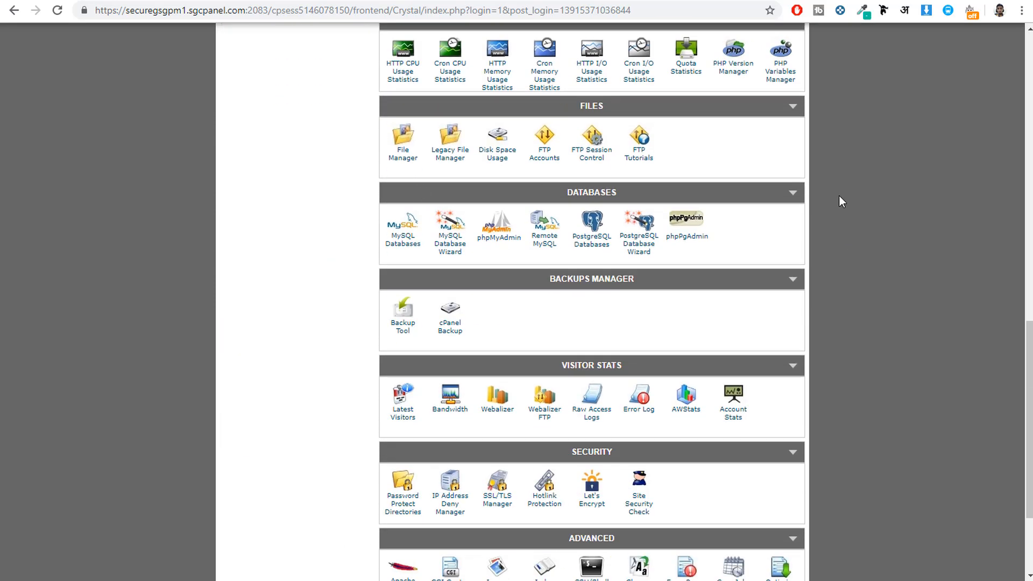
scroll(840, 200, up, 5)
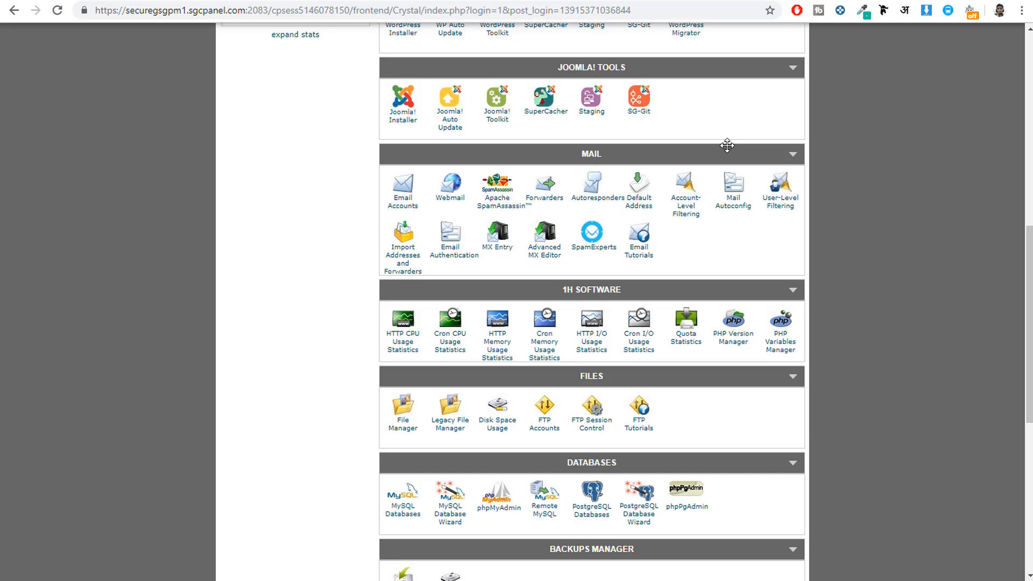
click(405, 431)
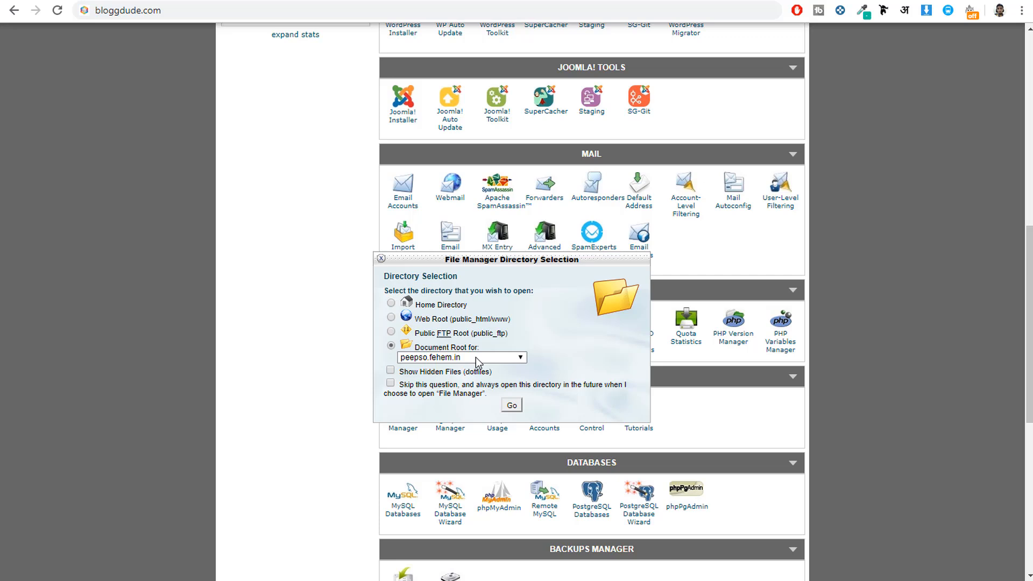
click(475, 358)
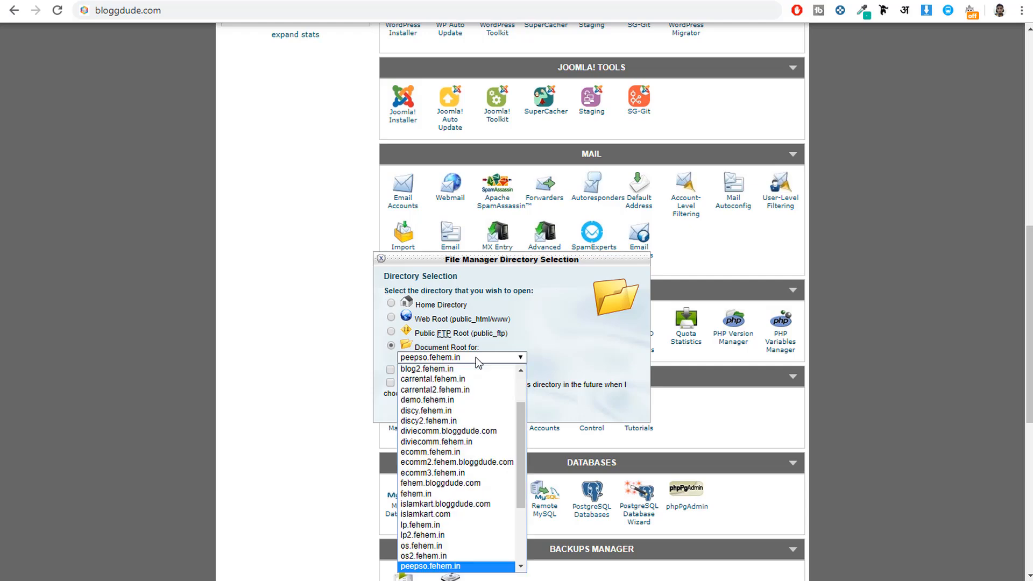
scroll(496, 474, up, 5)
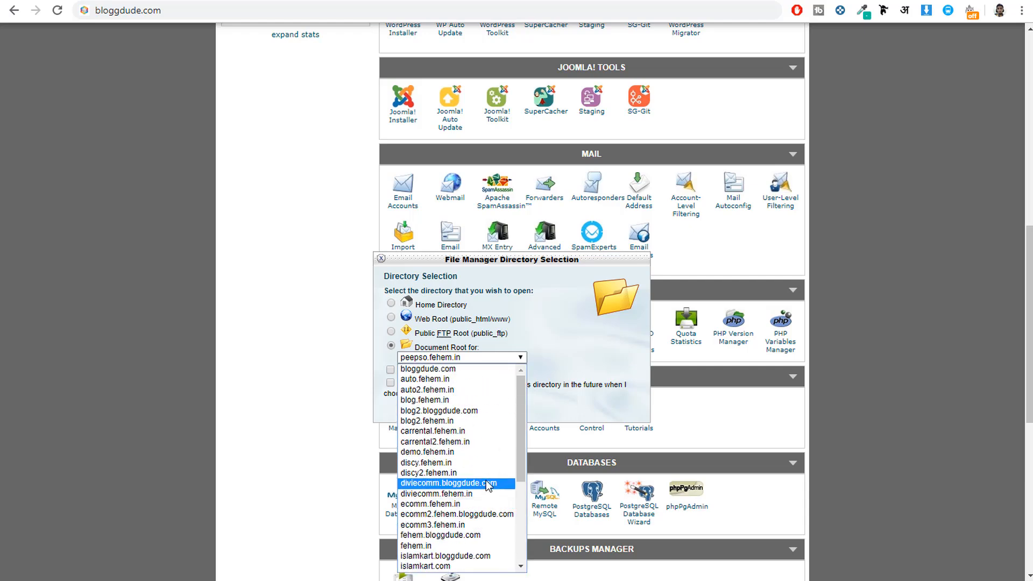
scroll(489, 484, down, 5)
scroll(490, 484, up, 5)
click(423, 371)
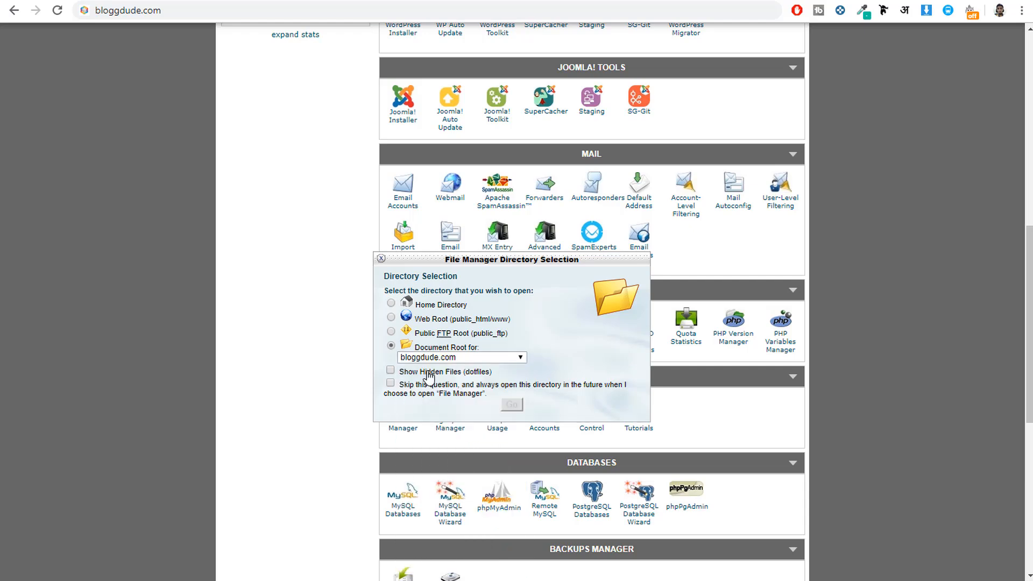
click(511, 407)
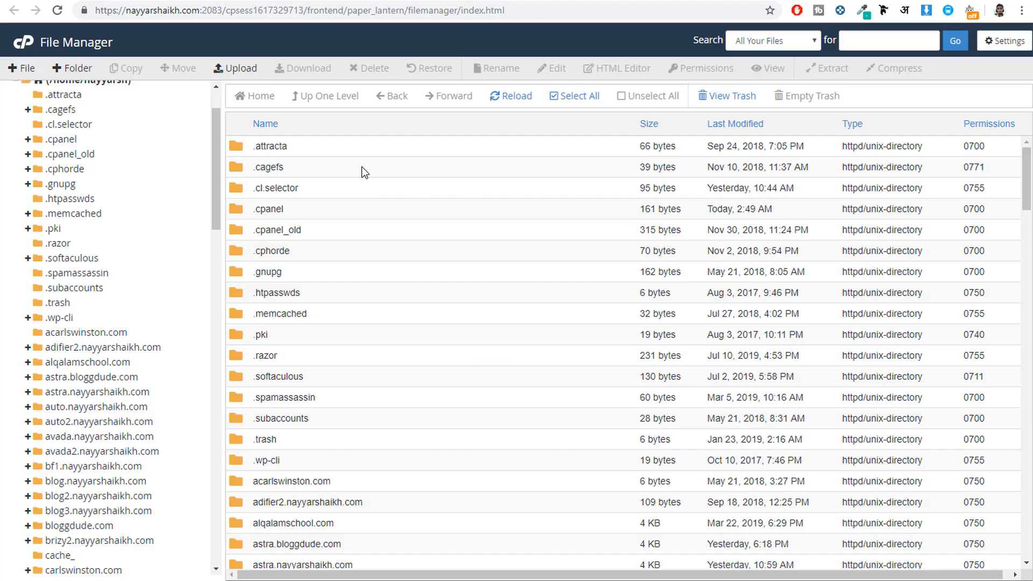
Step: Locate the bloggdude.com folder in the account's directory tree and open it to list its WordPress files
scroll(396, 275, down, 6)
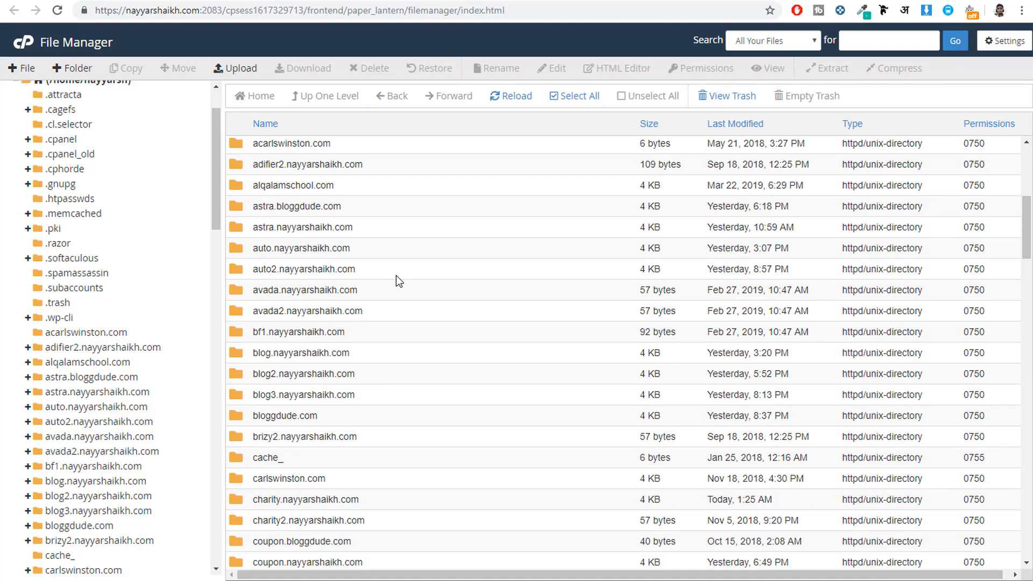
scroll(396, 276, up, 7)
scroll(76, 286, up, 2)
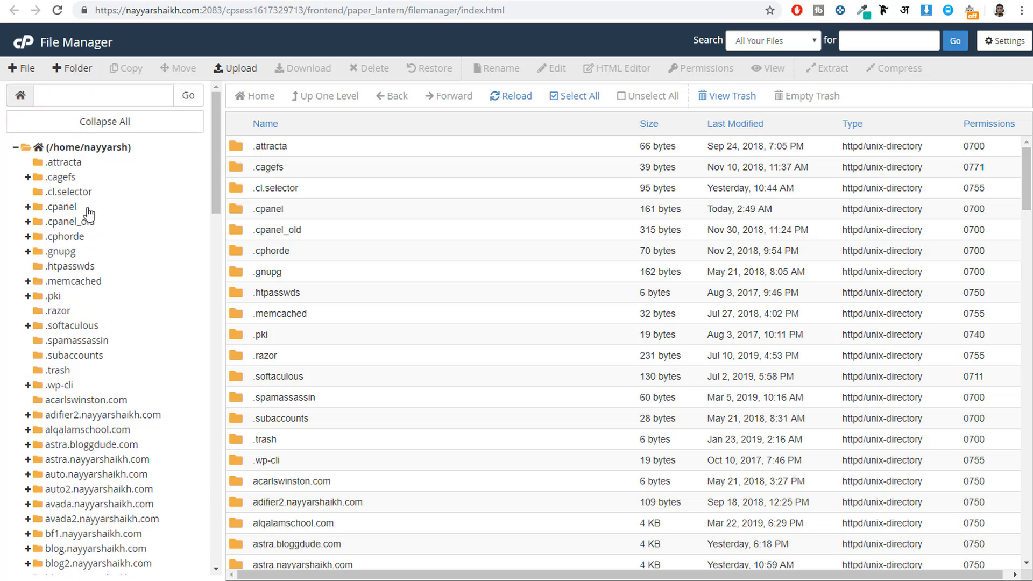
scroll(97, 307, down, 5)
scroll(102, 272, up, 5)
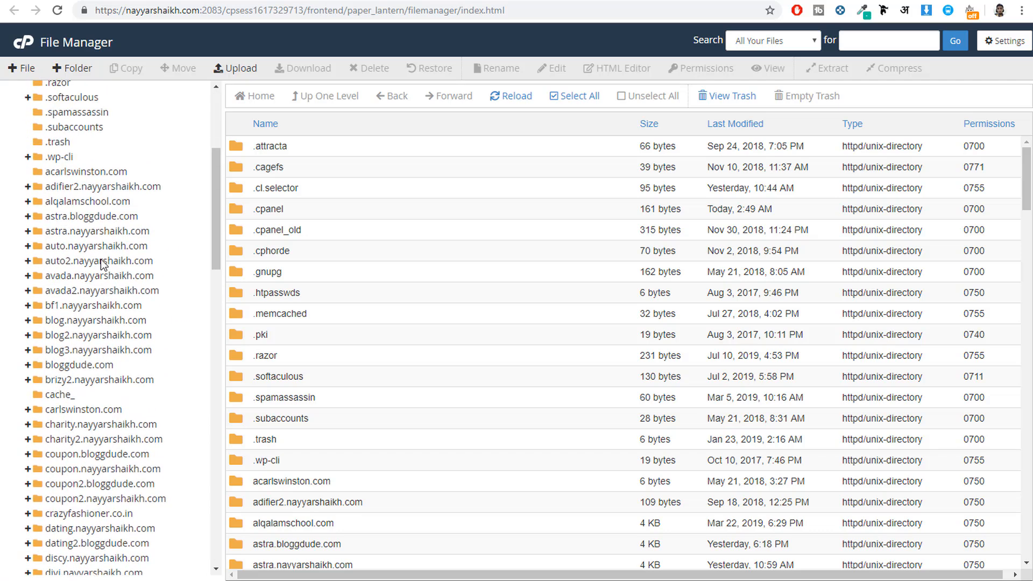
scroll(101, 183, down, 2)
scroll(101, 183, down, 3)
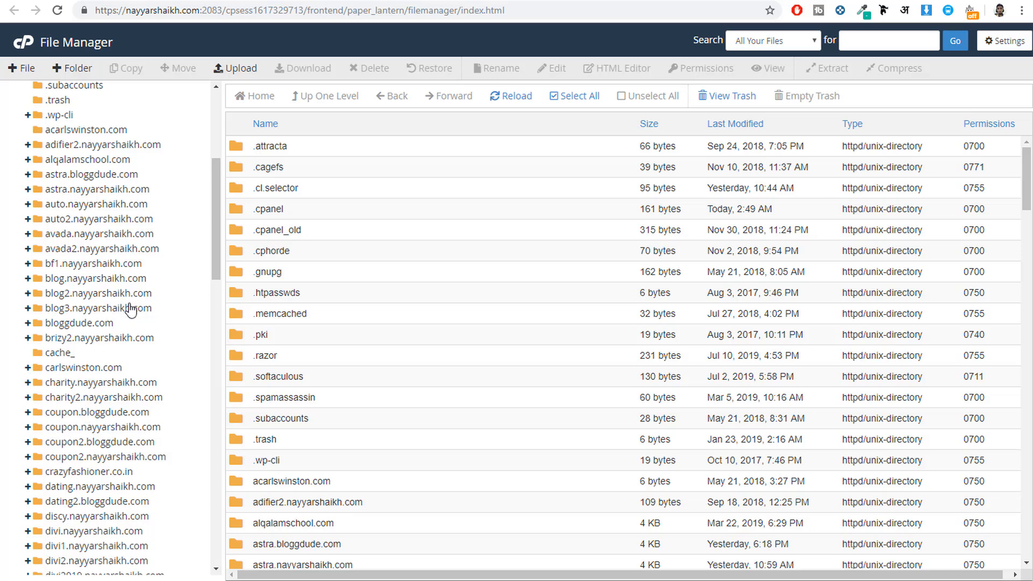
click(81, 323)
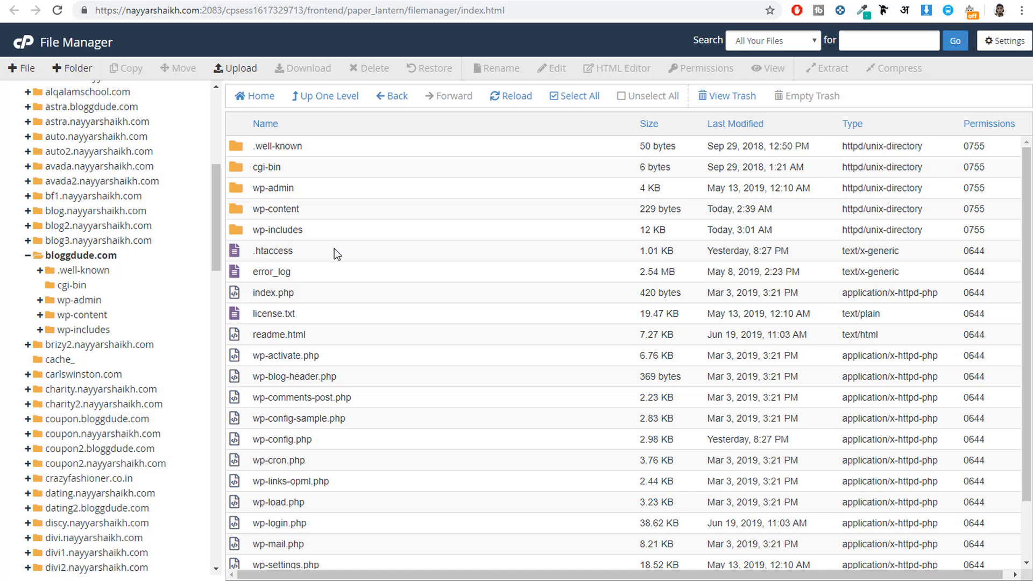
Step: Open the public_html folder from the directory tree and examine the WordPress folders and files it contains
scroll(168, 319, down, 5)
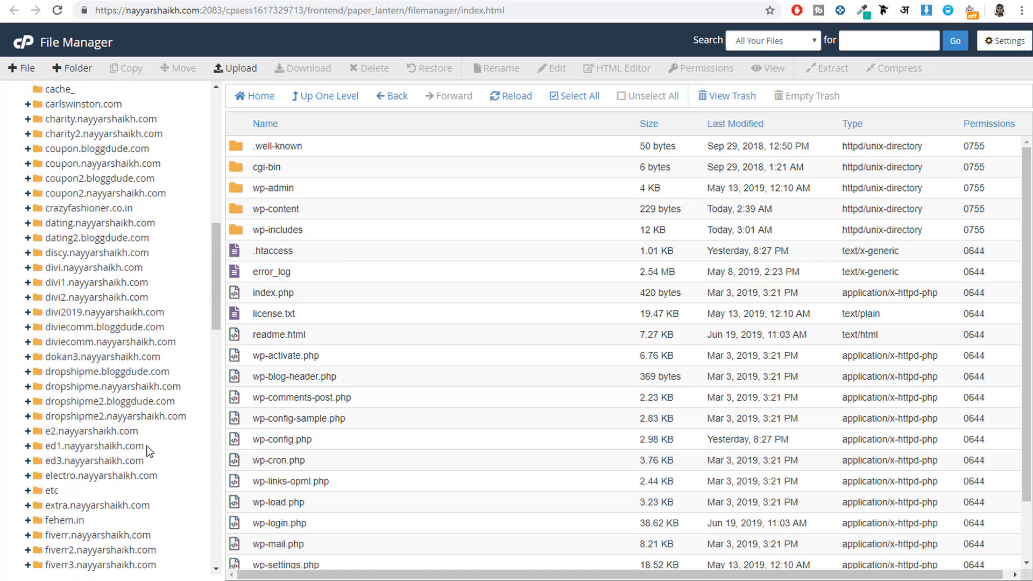
scroll(147, 453, up, 10)
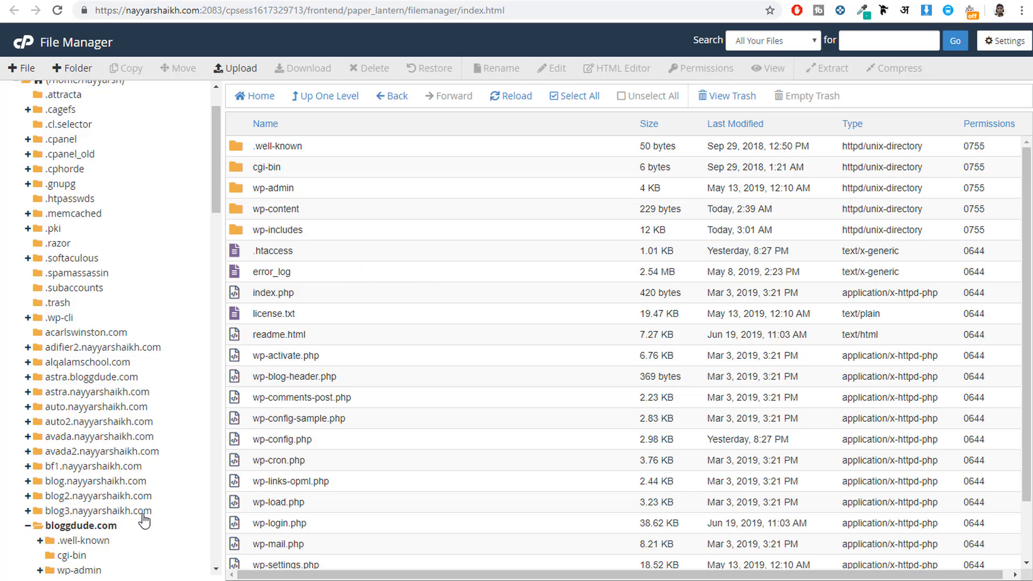
scroll(152, 519, down, 20)
scroll(153, 519, down, 5)
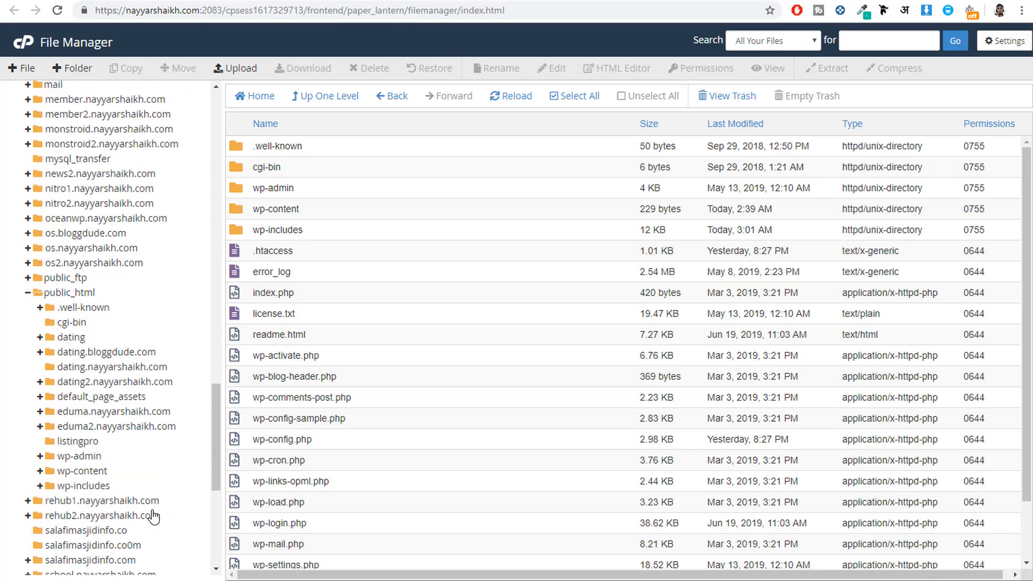
click(63, 162)
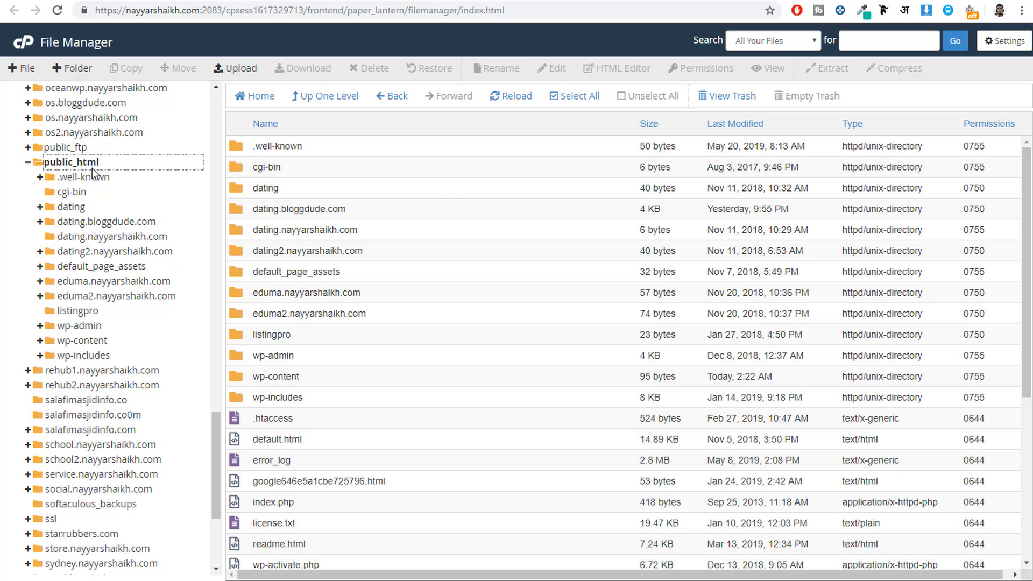
scroll(393, 372, down, 5)
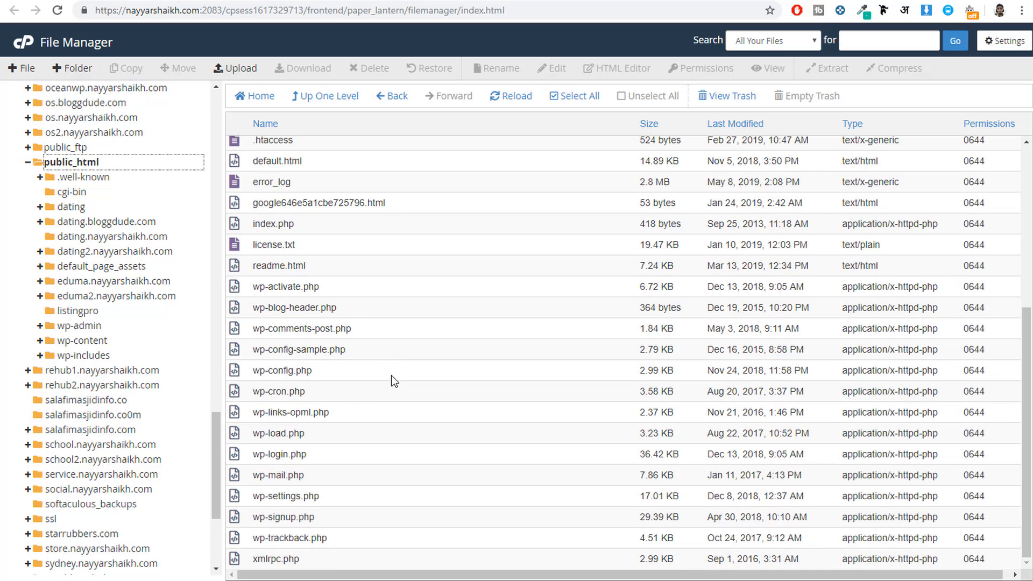
scroll(388, 444, up, 5)
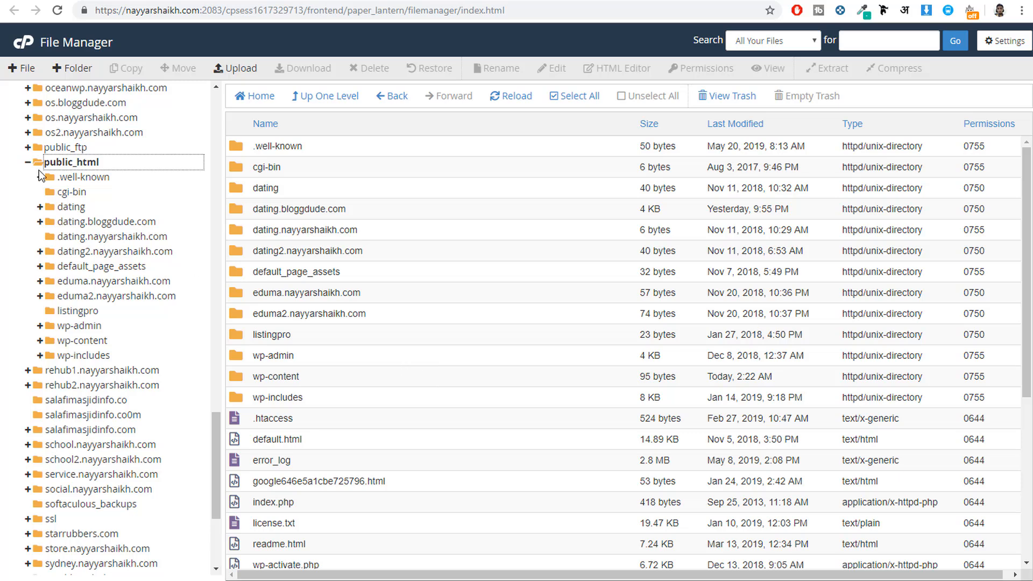
Step: Look through the other site folders in the directory tree and open the crazyfashioner.co.in folder
scroll(130, 241, up, 15)
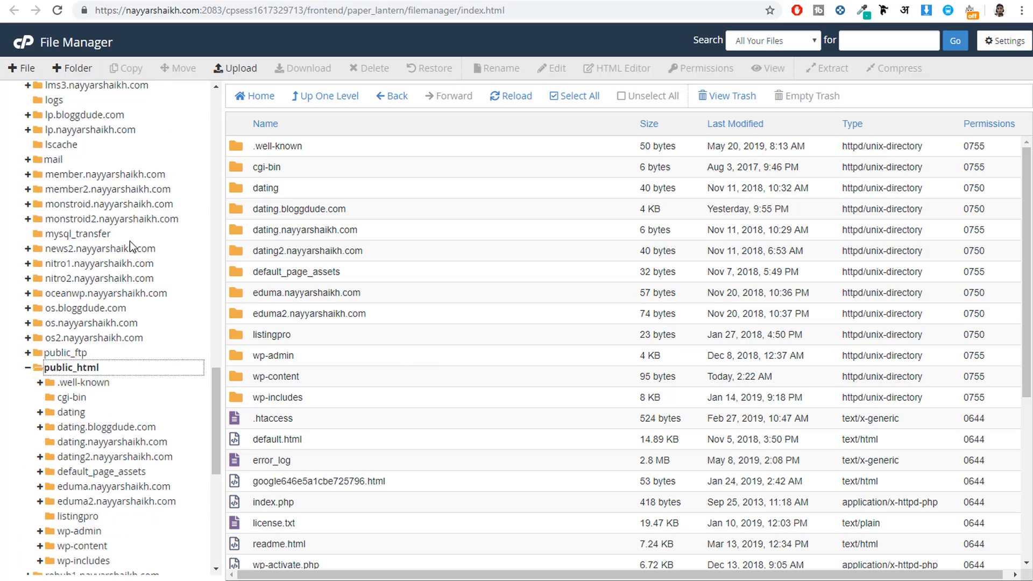
scroll(111, 244, up, 6)
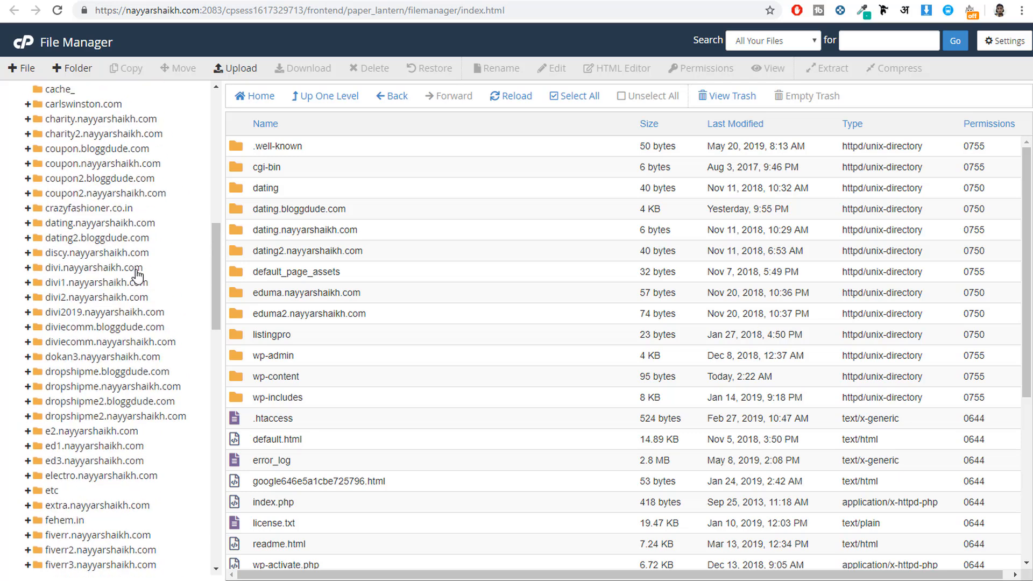
scroll(139, 291, up, 12)
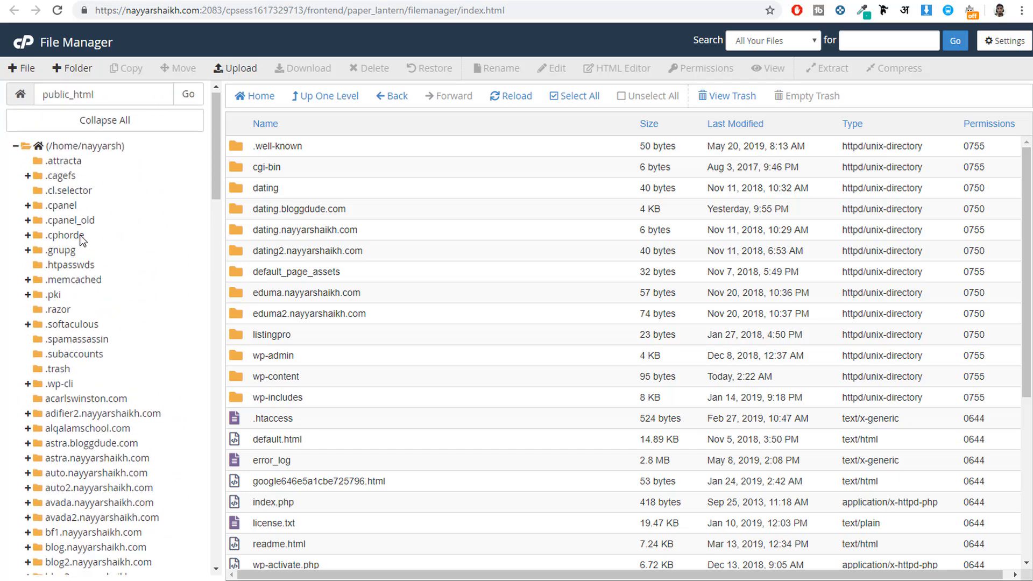
scroll(87, 253, down, 9)
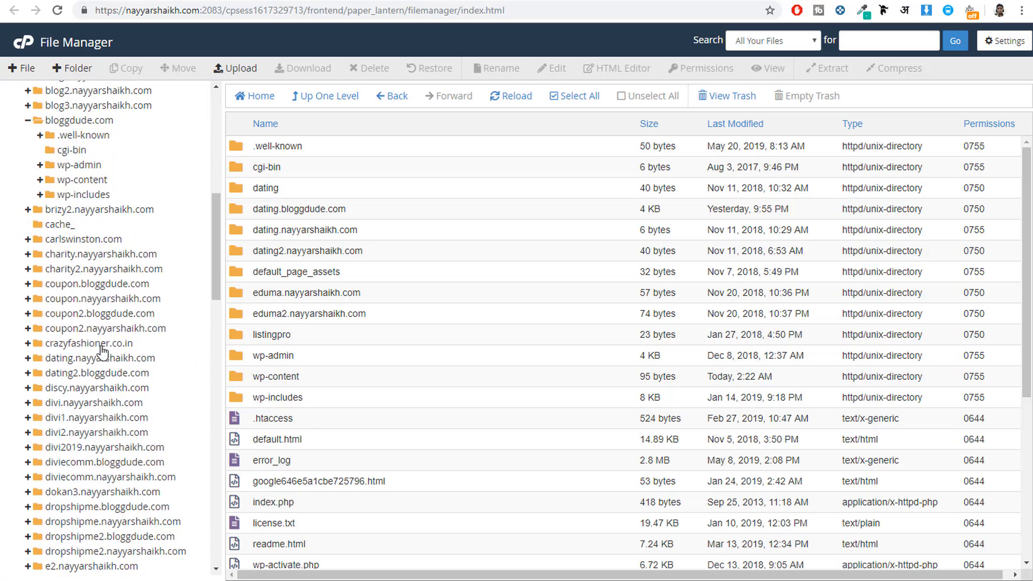
click(101, 347)
Step: Return to the public_html folder in the directory tree and view its contents again
scroll(138, 352, down, 7)
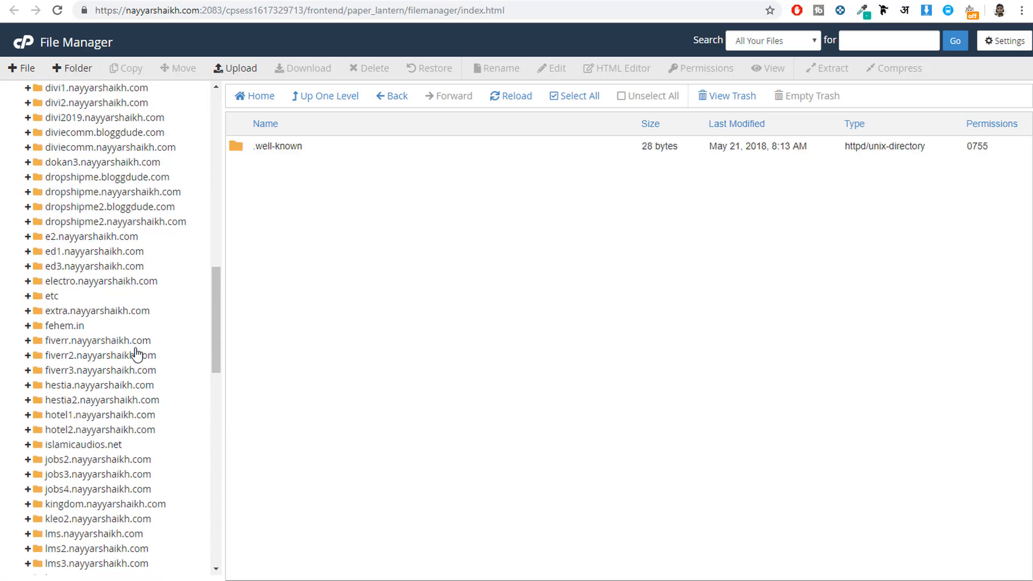
scroll(137, 355, down, 7)
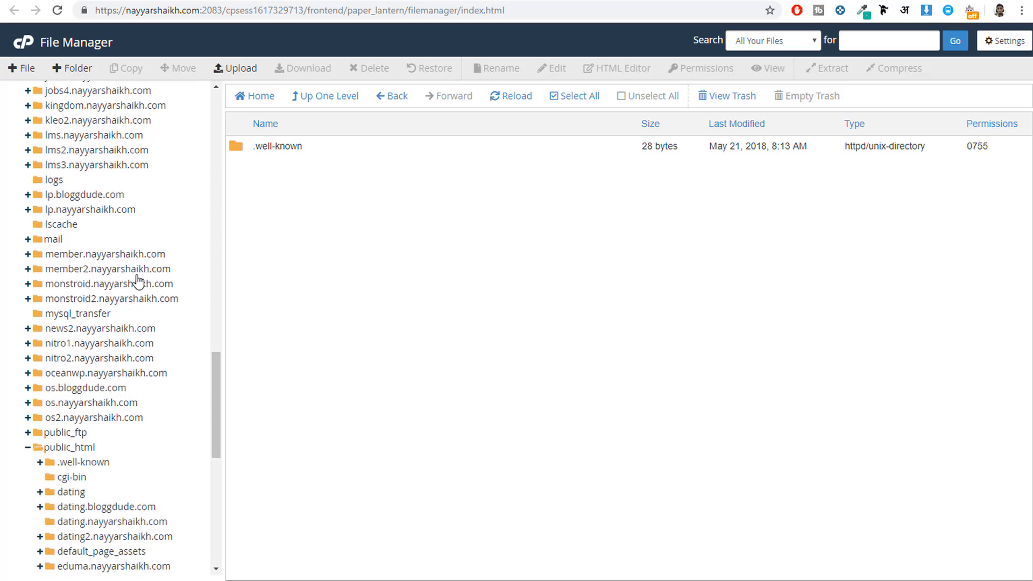
scroll(145, 280, down, 3)
click(96, 315)
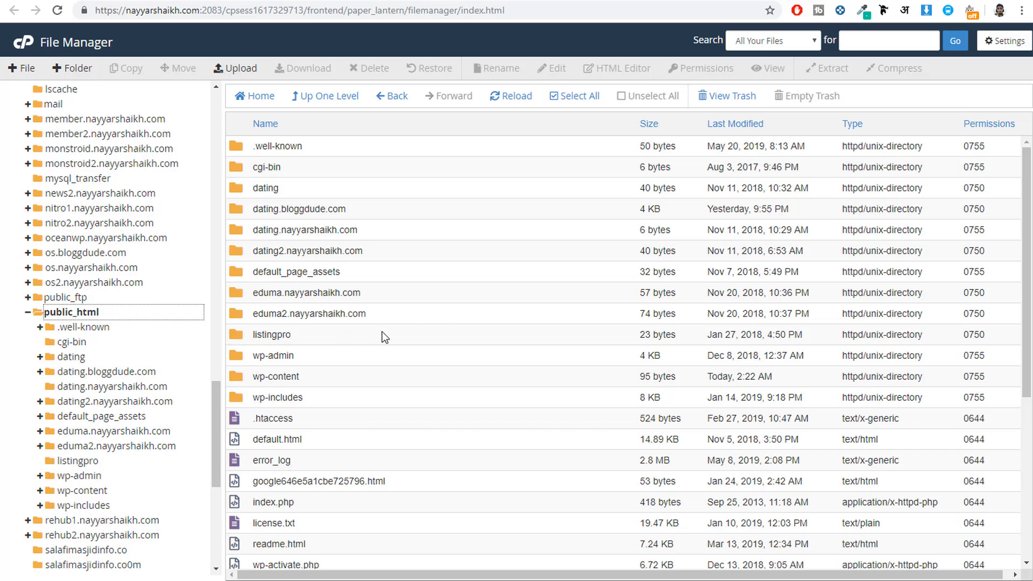
scroll(142, 339, down, 1)
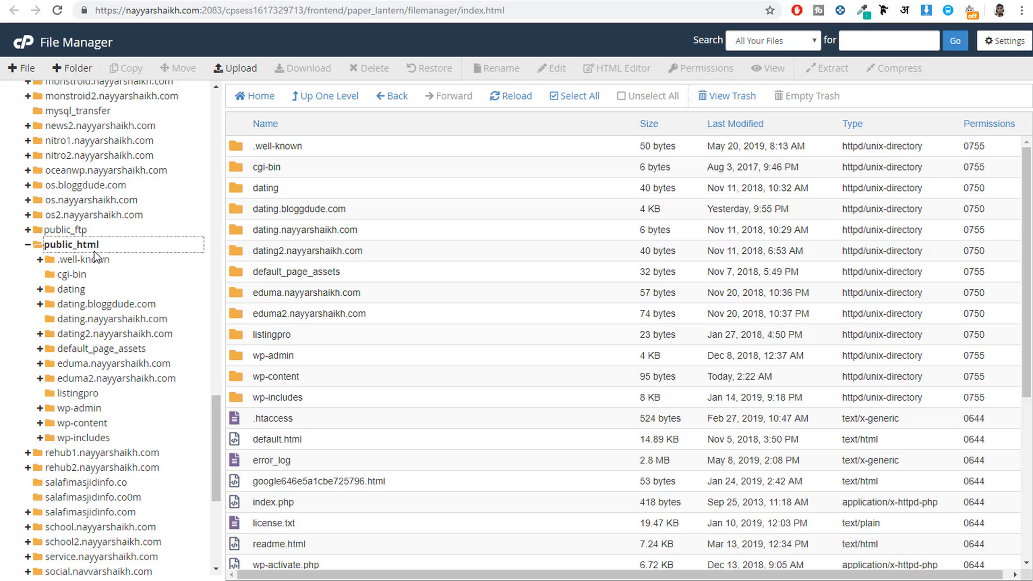
Step: Find the bloggdude.com folder in the directory tree again and open it to list its WordPress files
scroll(167, 329, up, 6)
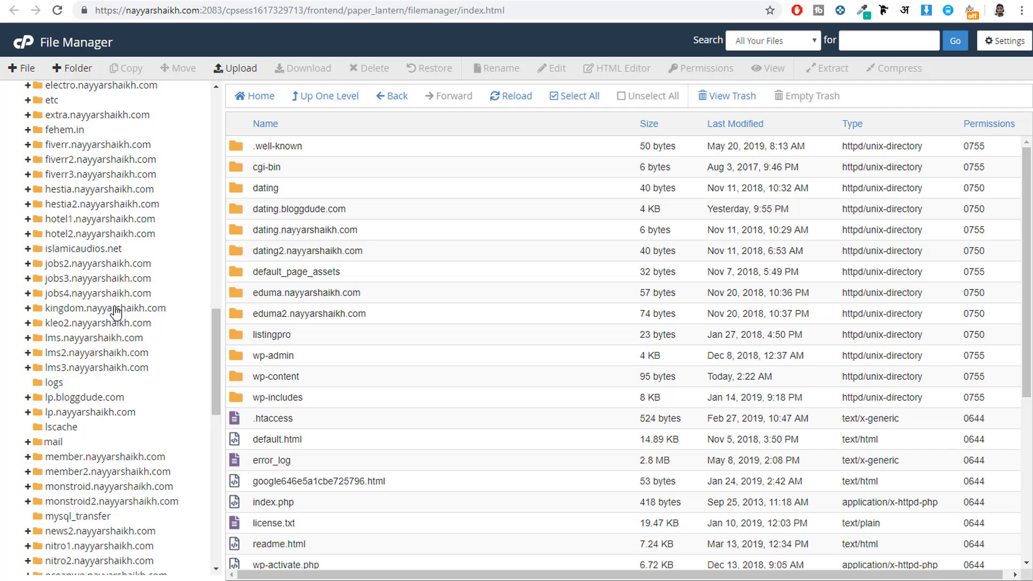
scroll(175, 291, up, 5)
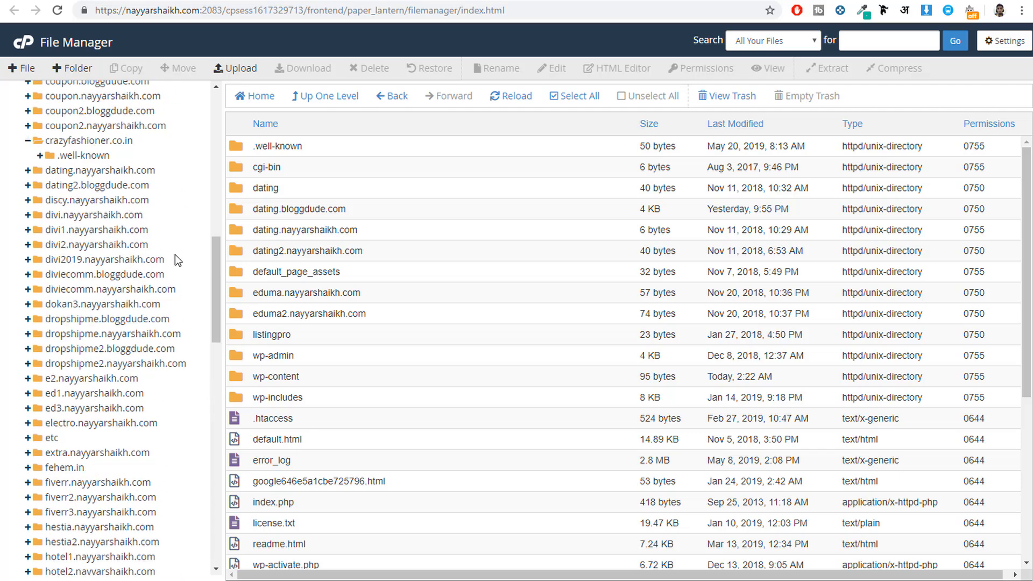
scroll(176, 254, up, 5)
click(81, 323)
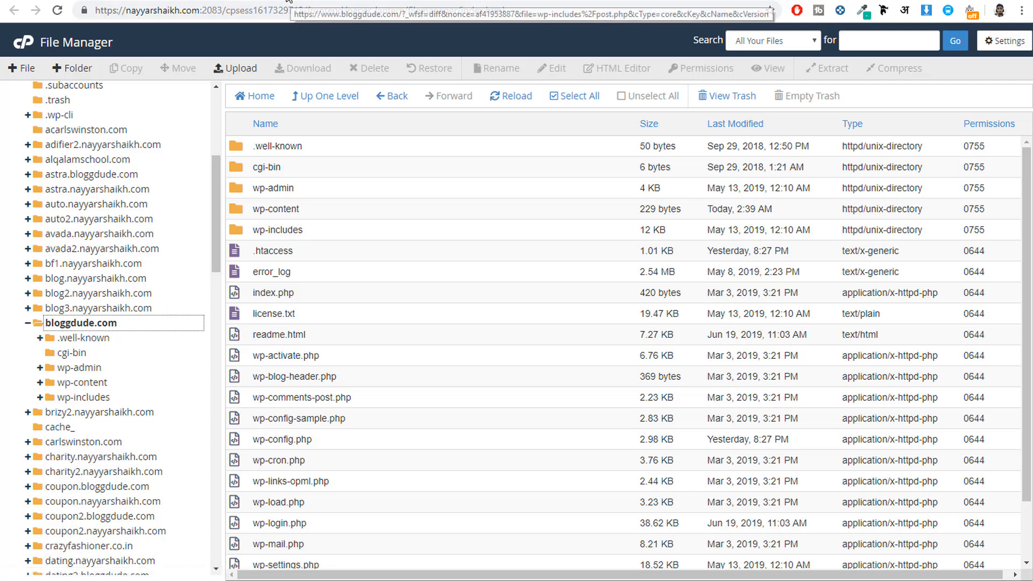
Step: Return to the Wordfence scan results and check the folder and file name of the malicious file wp-includes/post.php
click(242, 1)
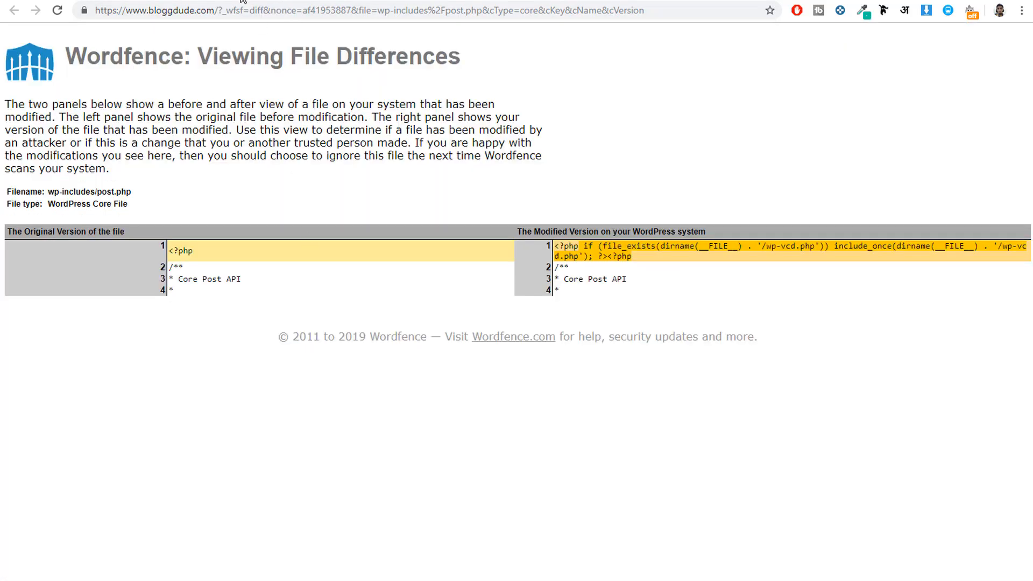
click(196, 3)
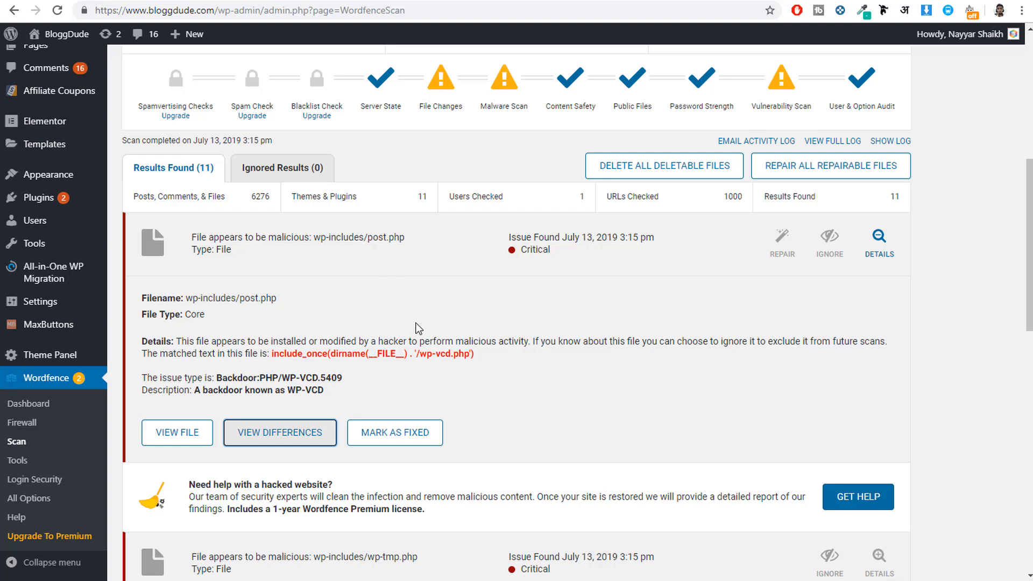
click(157, 298)
drag(157, 299, 267, 299)
click(261, 299)
drag(184, 298, 231, 299)
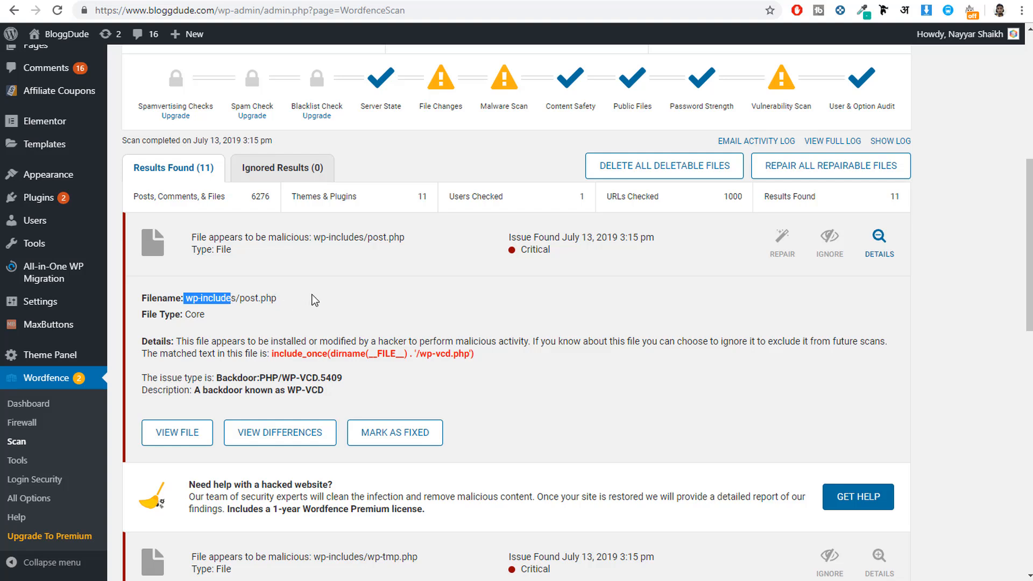
click(284, 294)
drag(190, 298, 277, 298)
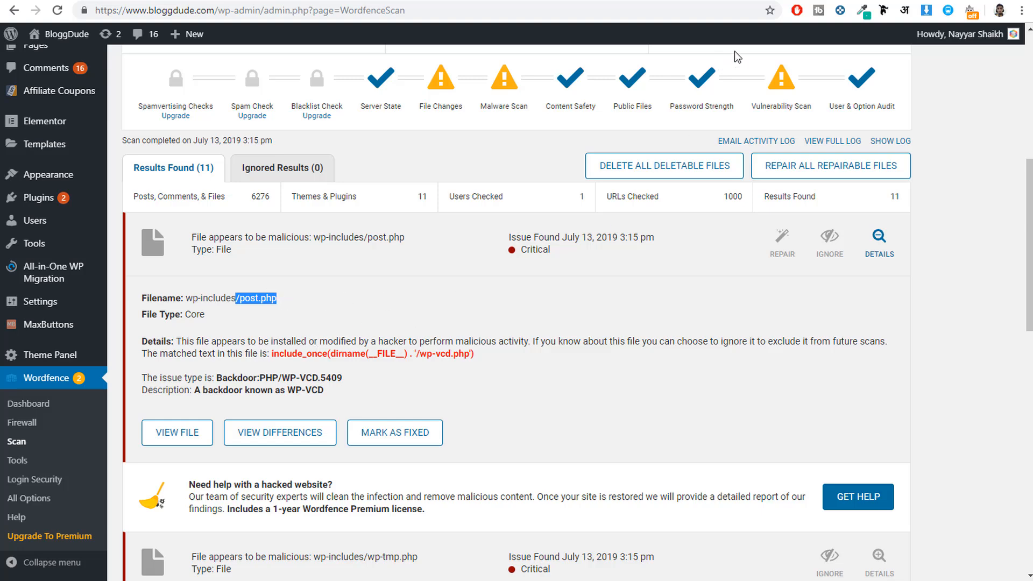
Step: Open bloggdude.com's wp-includes folder in File Manager and download its post.php file
click(861, 1)
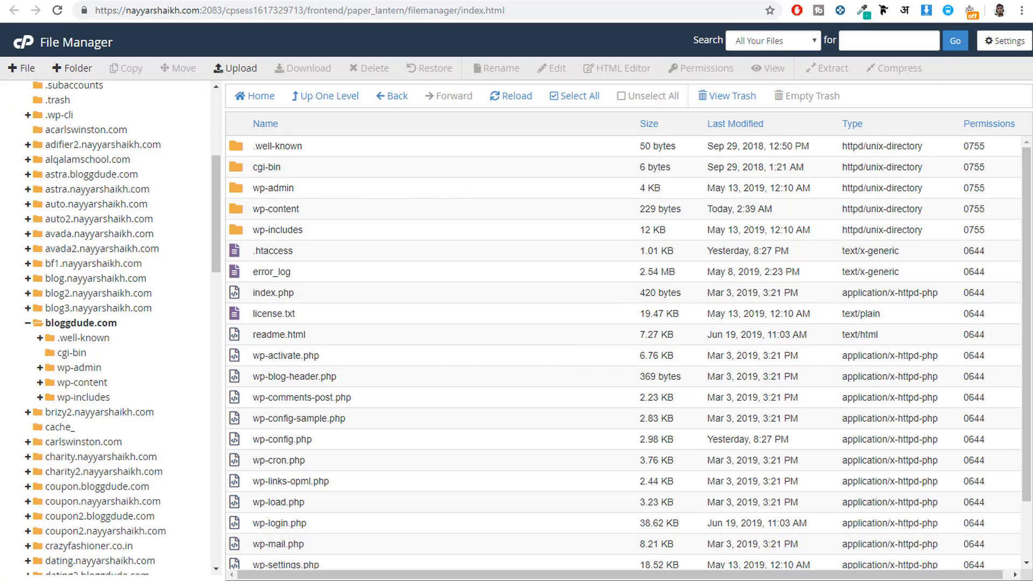
double_click(340, 231)
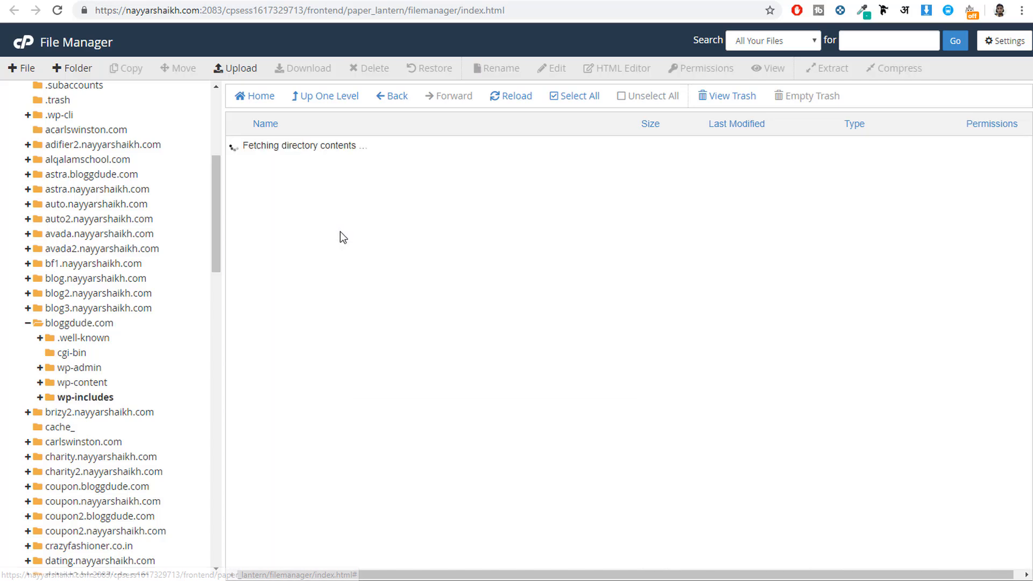
scroll(450, 290, down, 3)
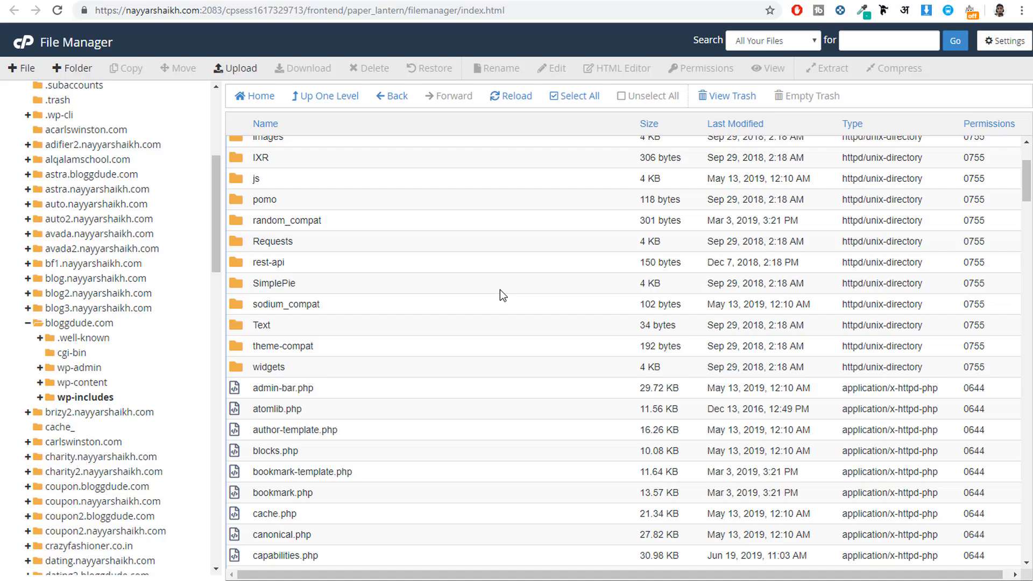
scroll(495, 303, down, 18)
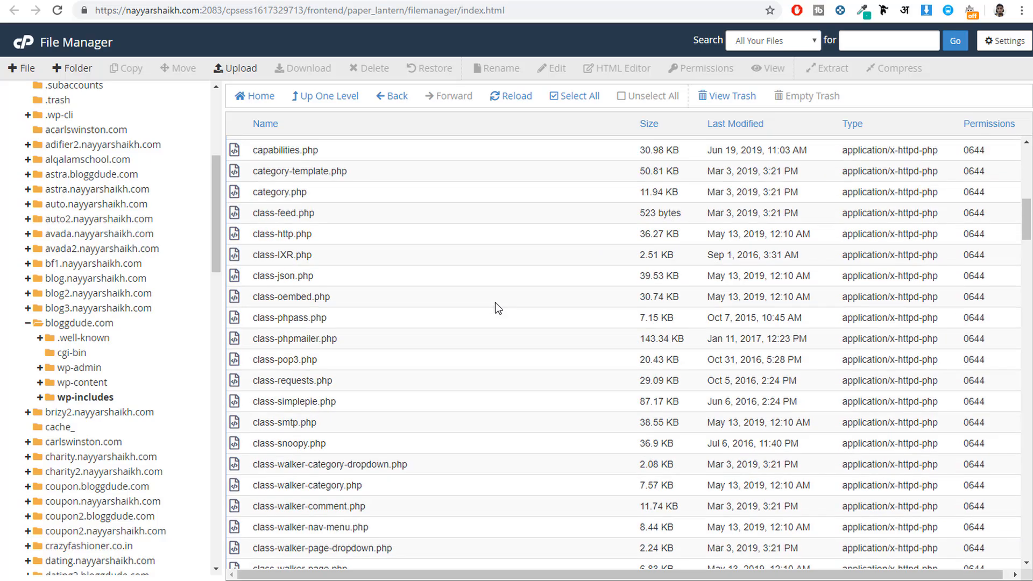
scroll(497, 310, down, 20)
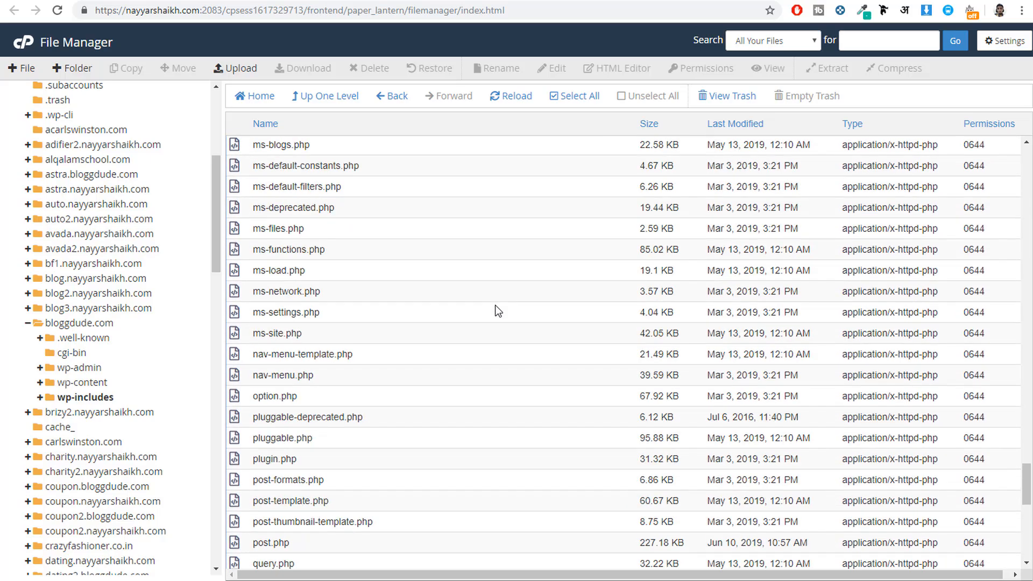
scroll(496, 306, down, 1)
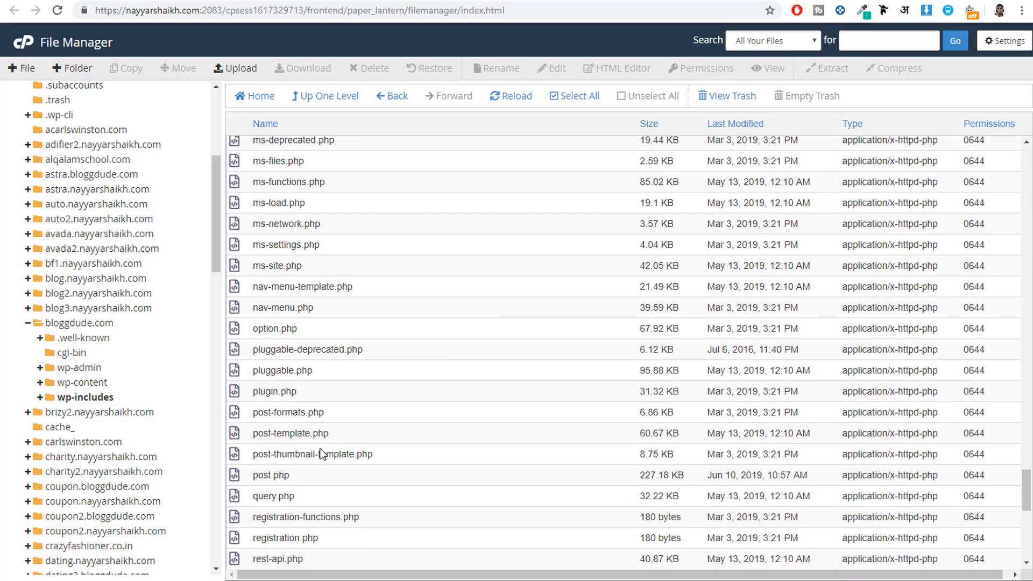
click(300, 477)
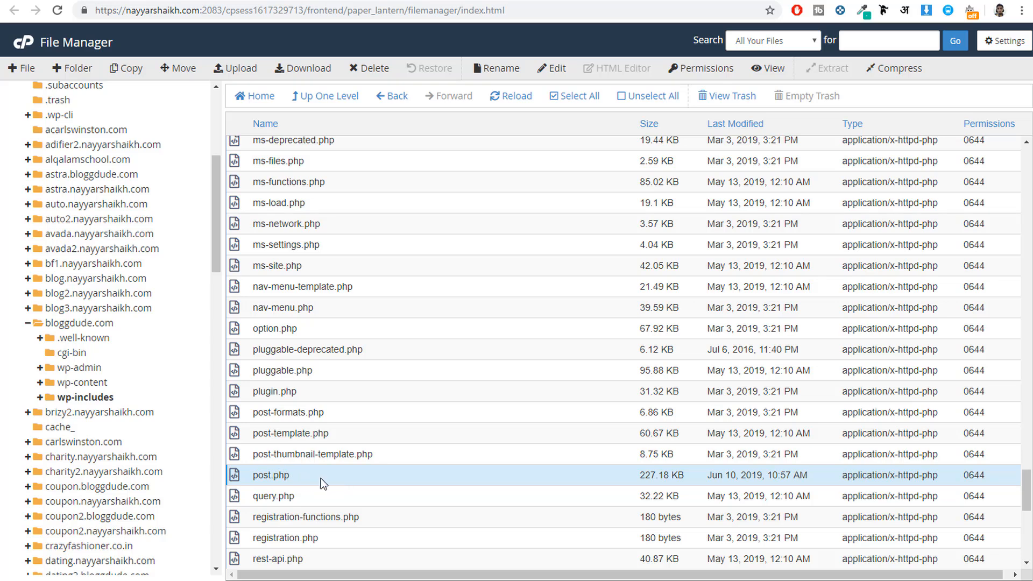
click(302, 76)
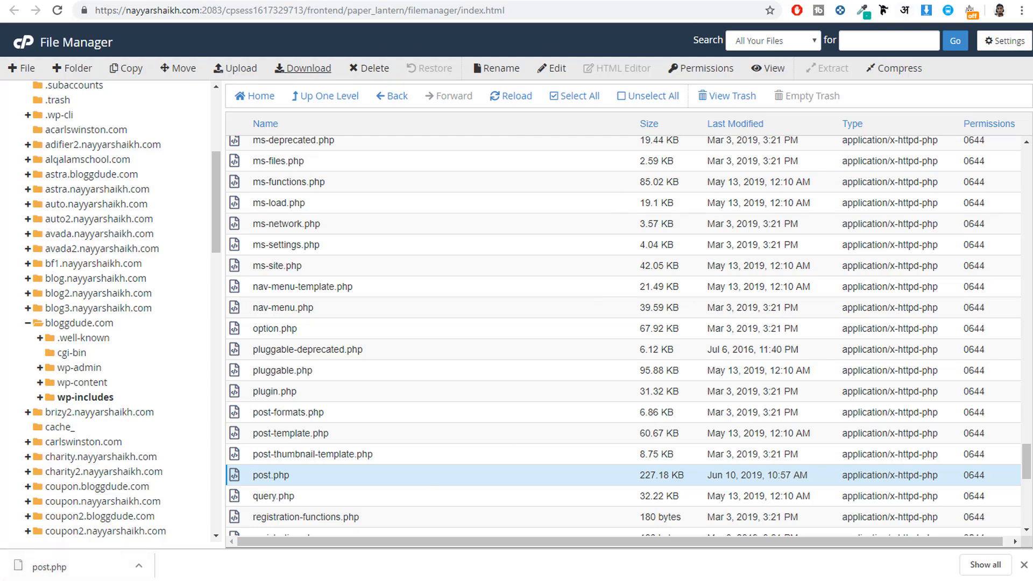
Step: Search Google for "sublime text 3" in a new browser tab and look over the official Sublime Text download page
key(ctrl+t)
text(s)
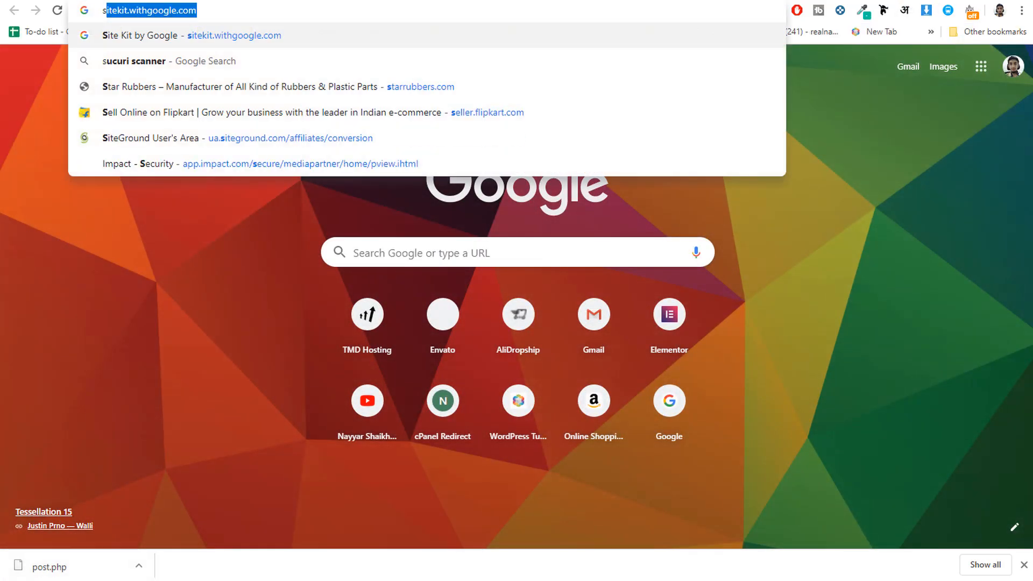
text(ublime)
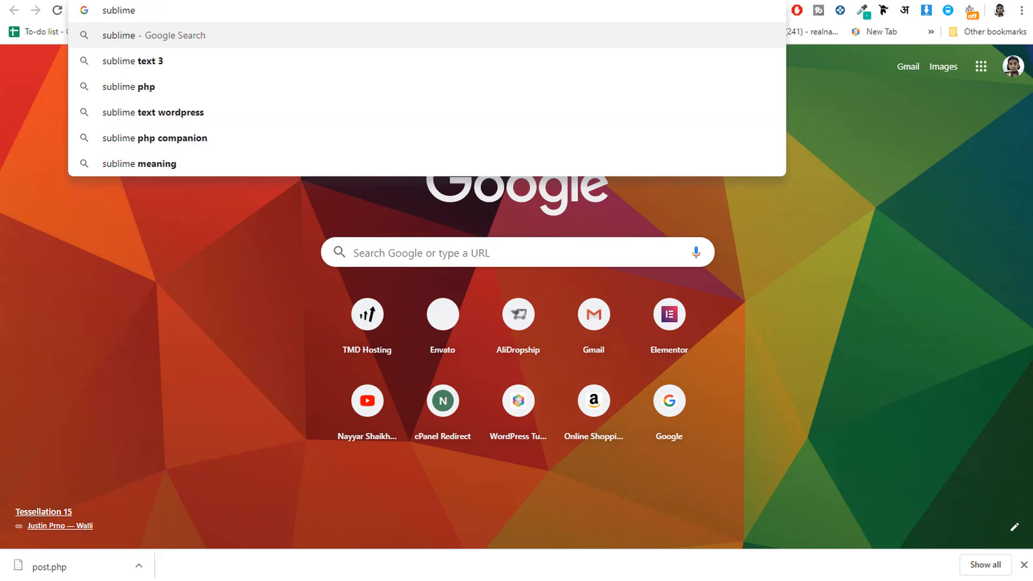
key(Down)
key(Return)
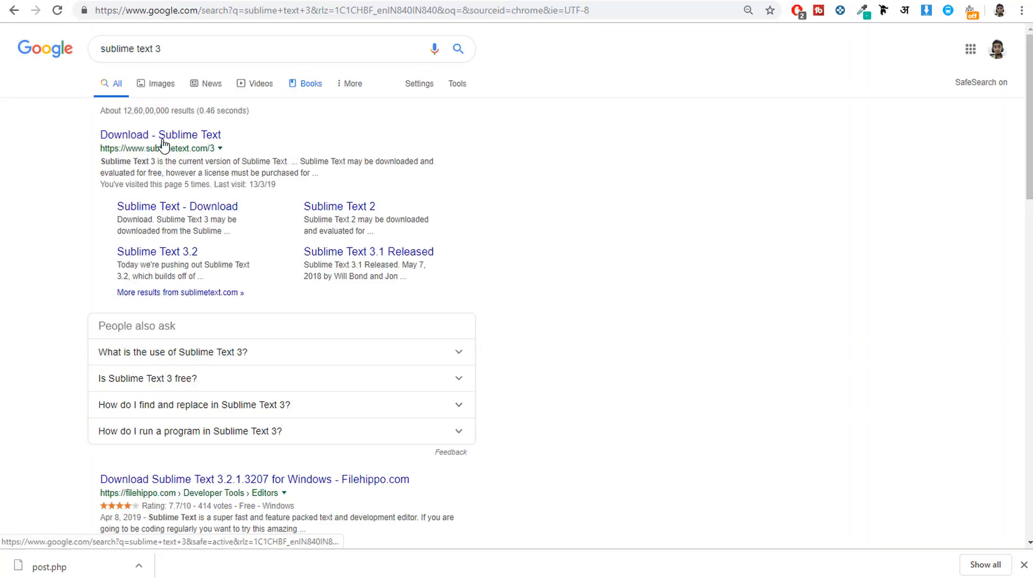
click(158, 145)
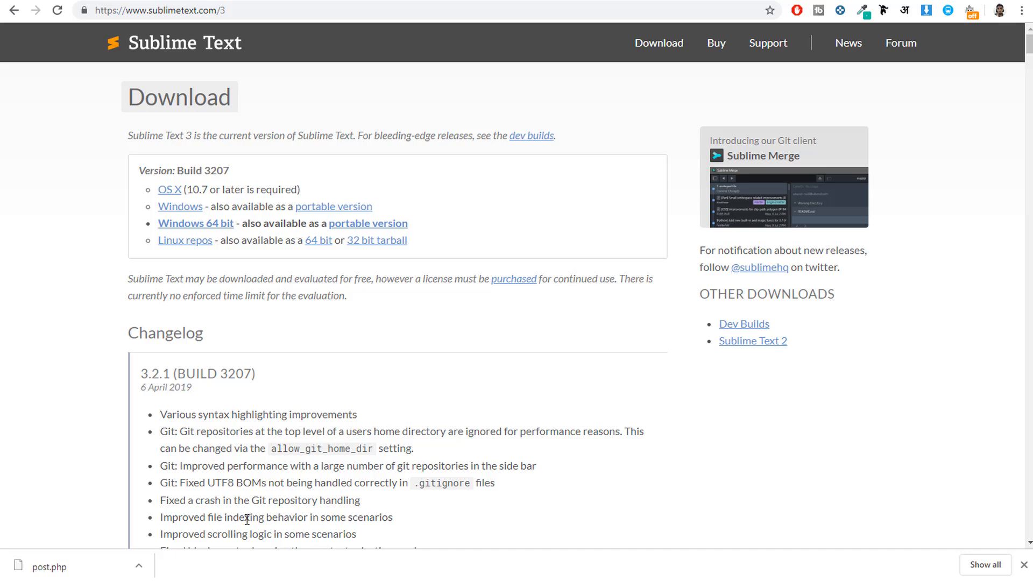
scroll(341, 404, down, 5)
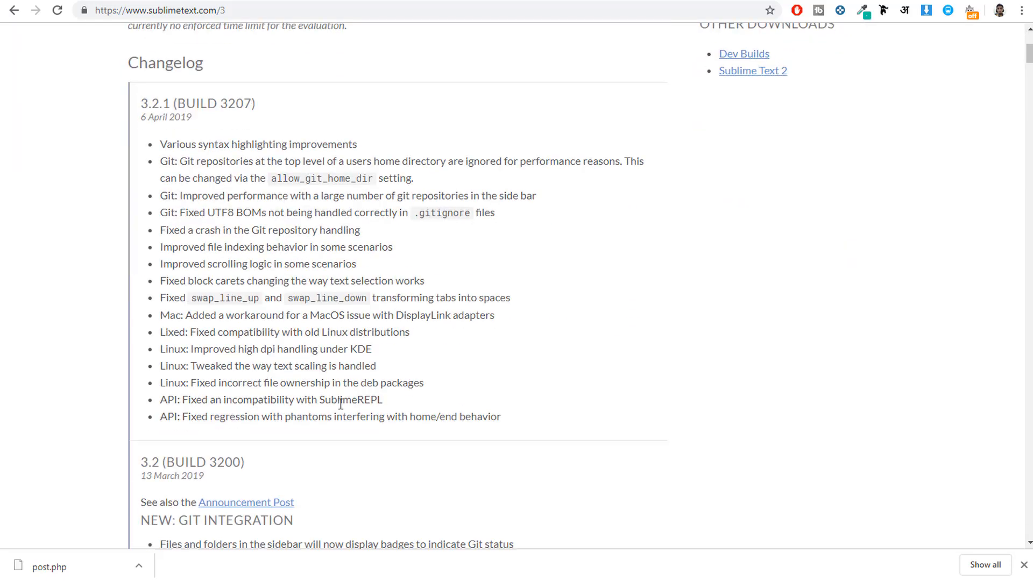
scroll(460, 387, up, 5)
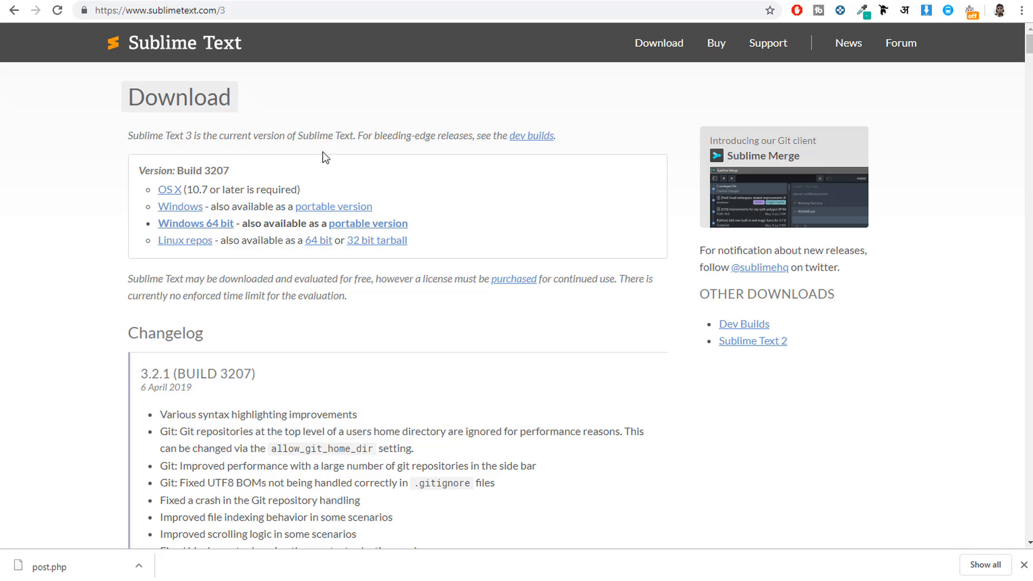
Step: Open the downloaded post.php with Sublime Text, keeping it as the app always used for .php files
click(61, 569)
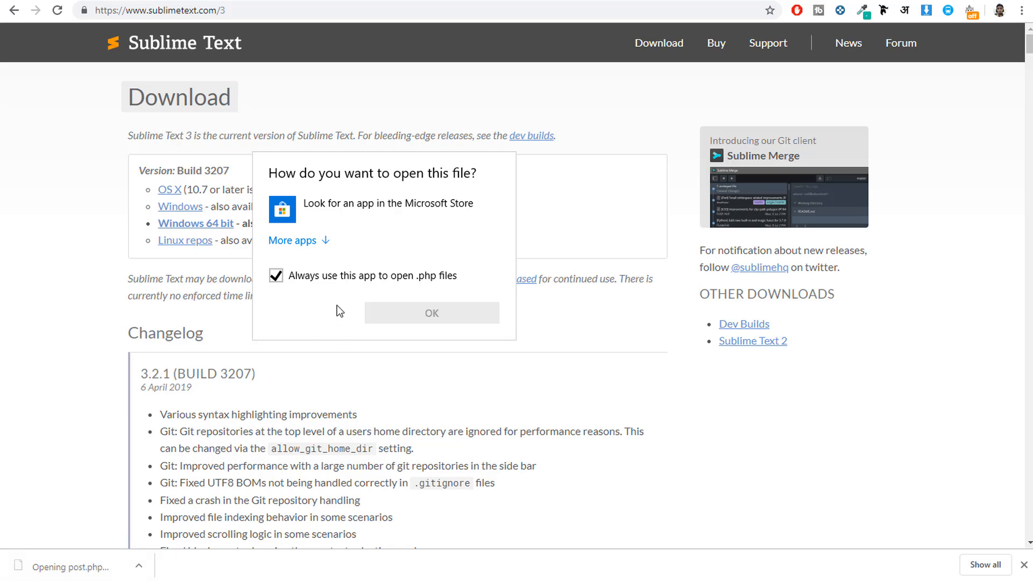
click(311, 242)
scroll(395, 315, down, 5)
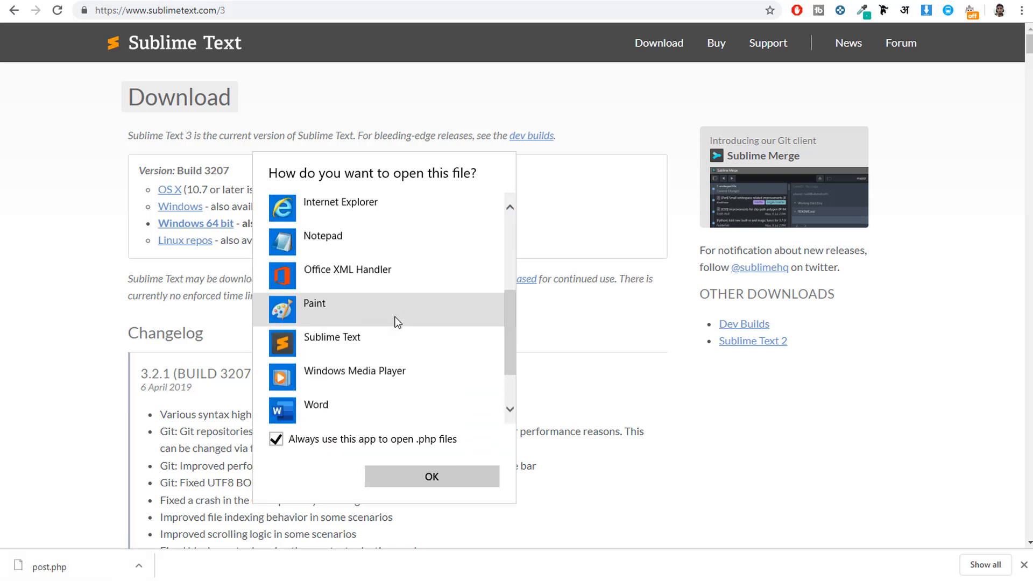
scroll(399, 327, up, 5)
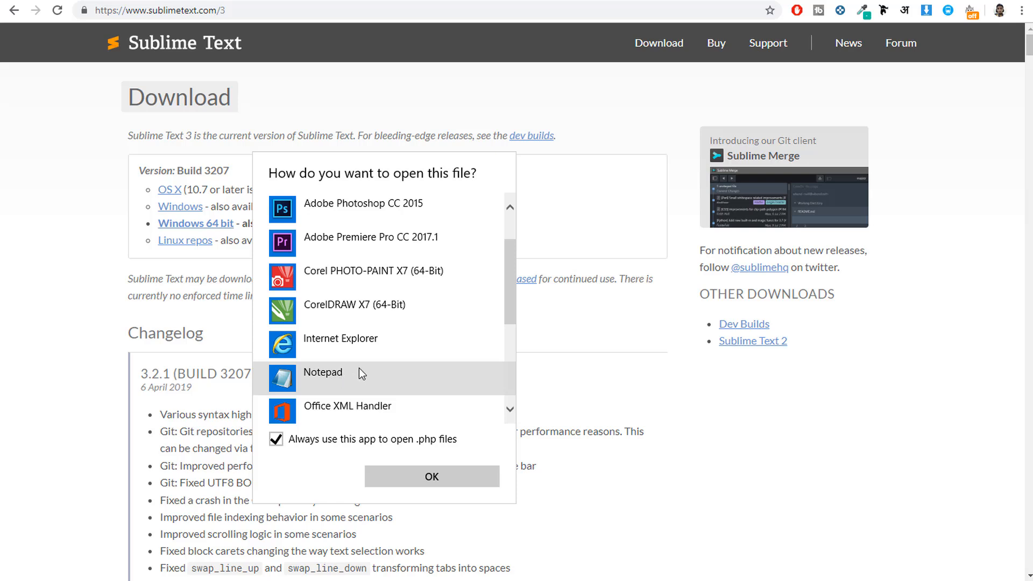
scroll(410, 340, down, 3)
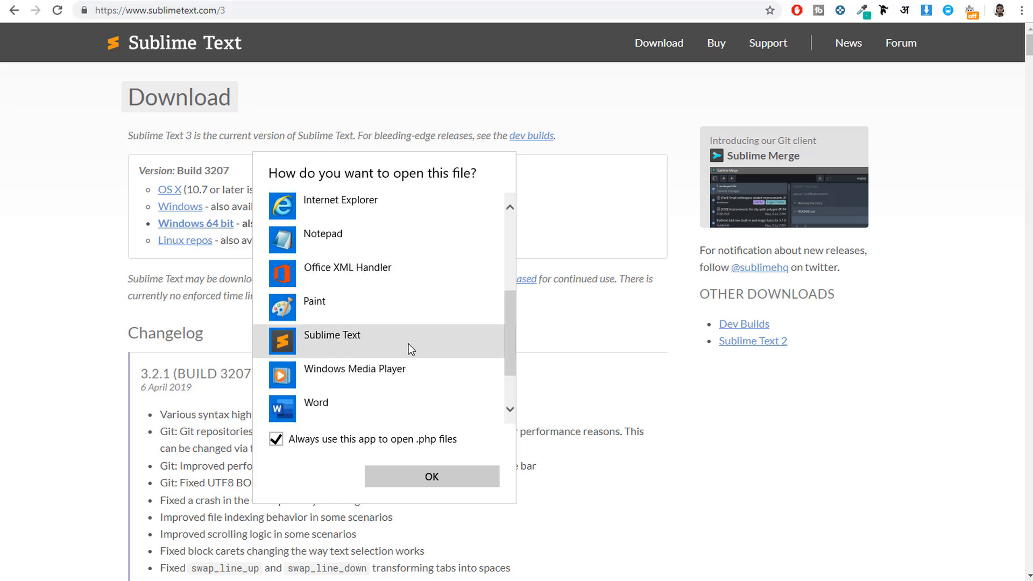
click(345, 341)
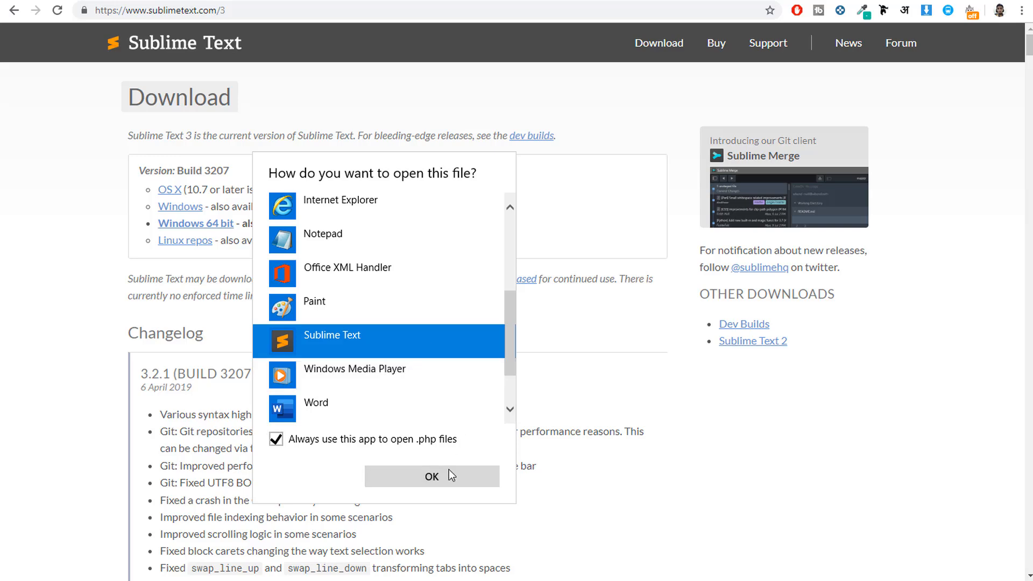
click(435, 479)
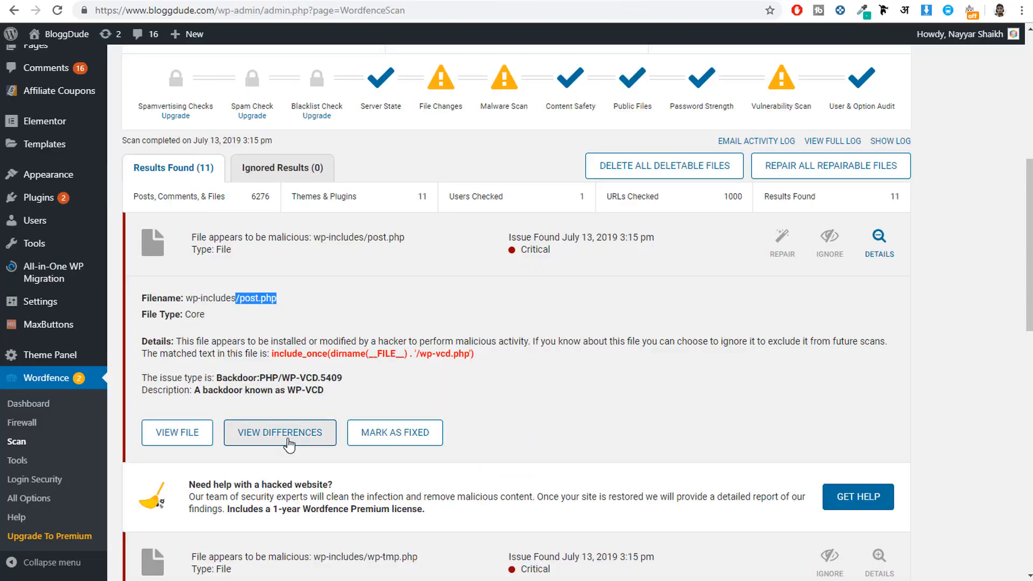
Step: View Wordfence's file differences for wp-includes/post.php and compare the first line of the original and modified versions
click(277, 440)
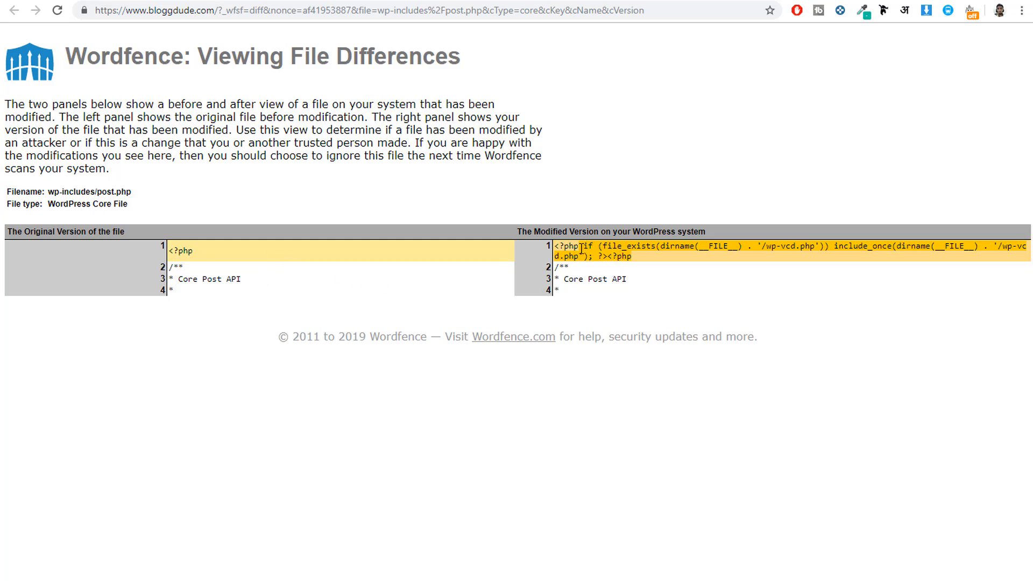
drag(199, 250, 168, 250)
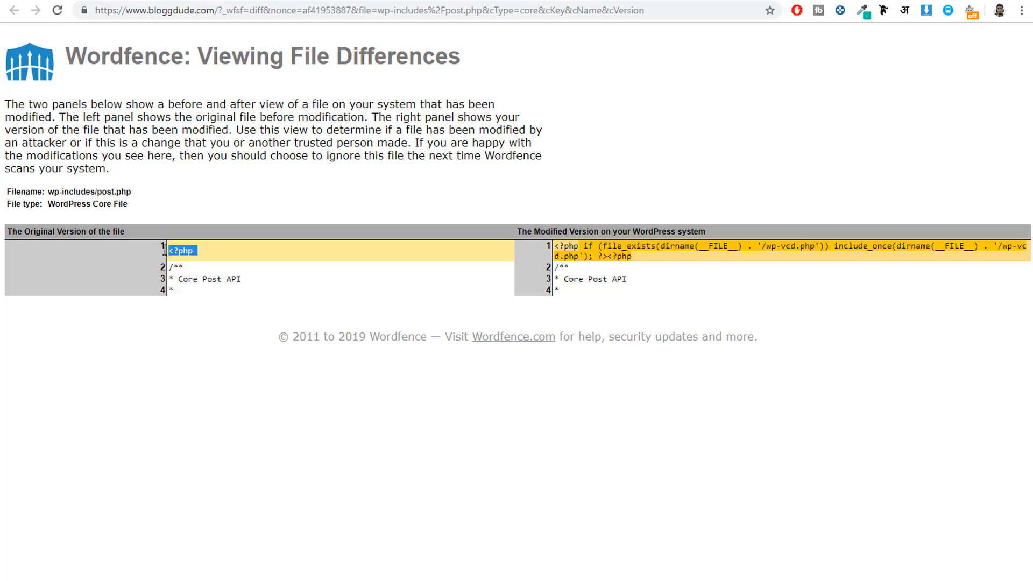
click(198, 251)
triple_click(189, 250)
click(182, 251)
drag(194, 251, 166, 266)
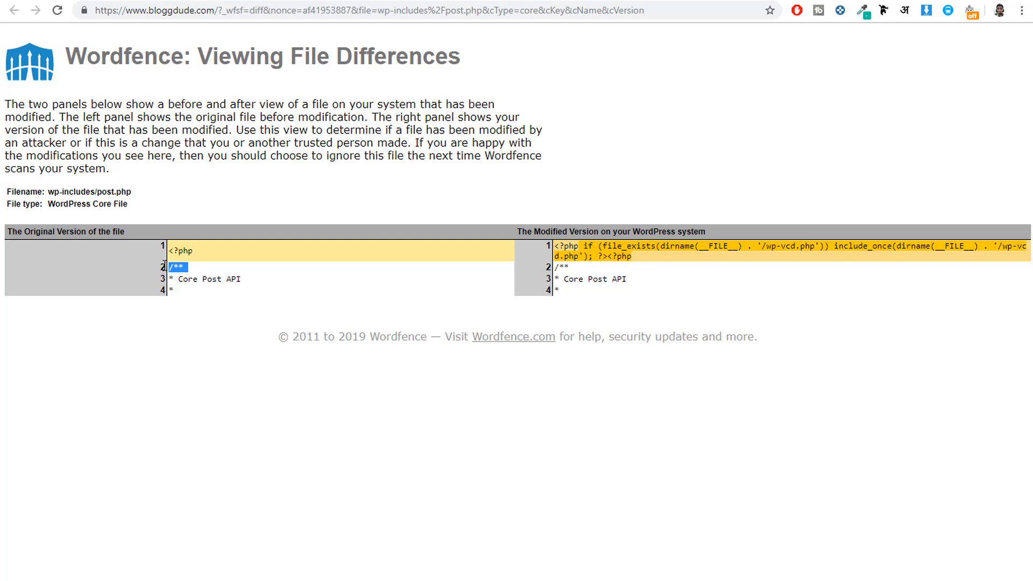
click(245, 263)
drag(623, 281, 633, 257)
click(558, 237)
click(594, 277)
click(605, 259)
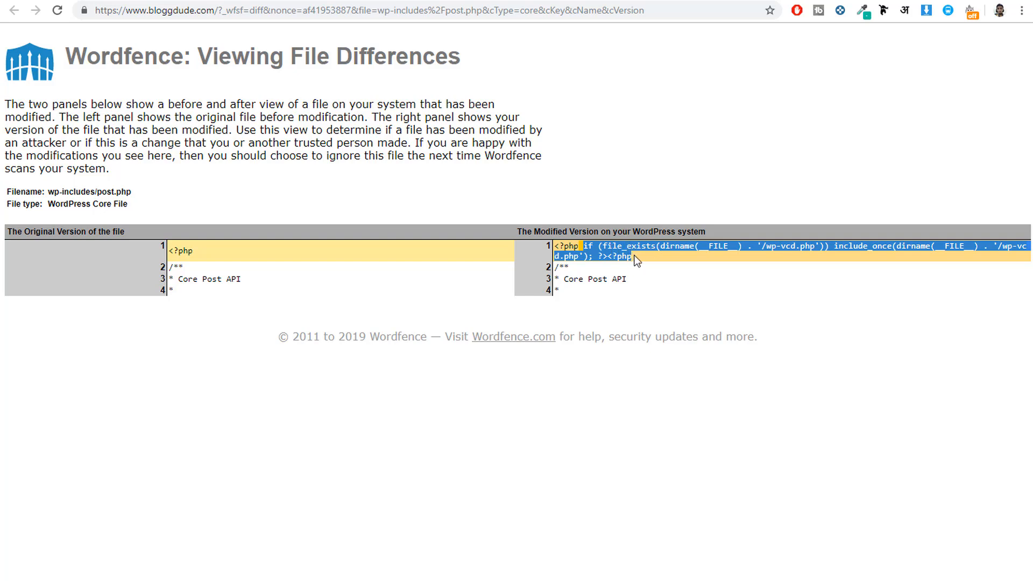
Step: In Sublime Text, delete the injected wp-vcd.php code after the opening <?php on line 1 of post.php and save the file
click(306, 579)
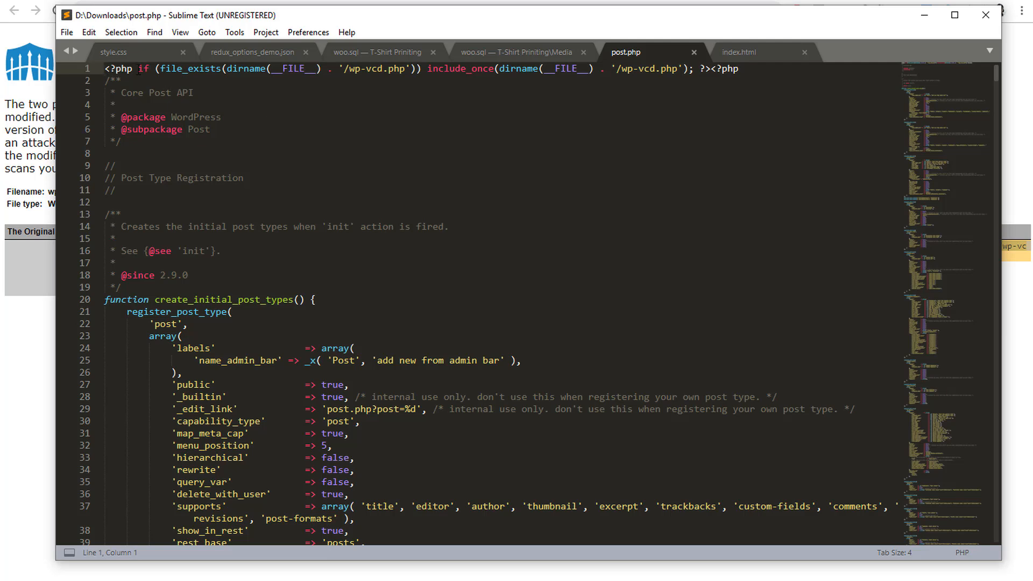
mouse_move(139, 71)
mouse_down()
mouse_move(739, 78)
mouse_move(165, 66)
mouse_move(138, 52)
mouse_up()
click(750, 69)
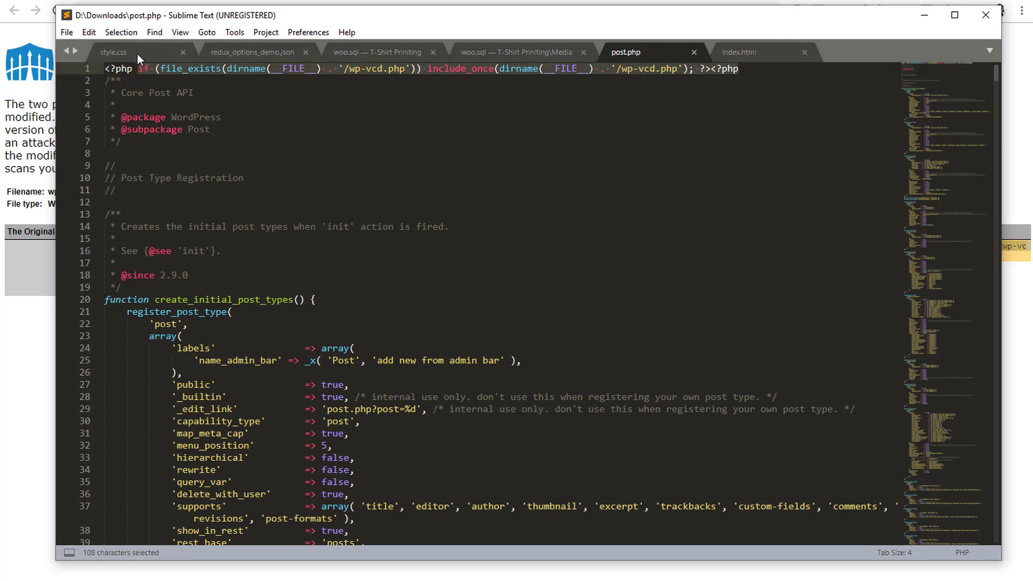
key(Delete)
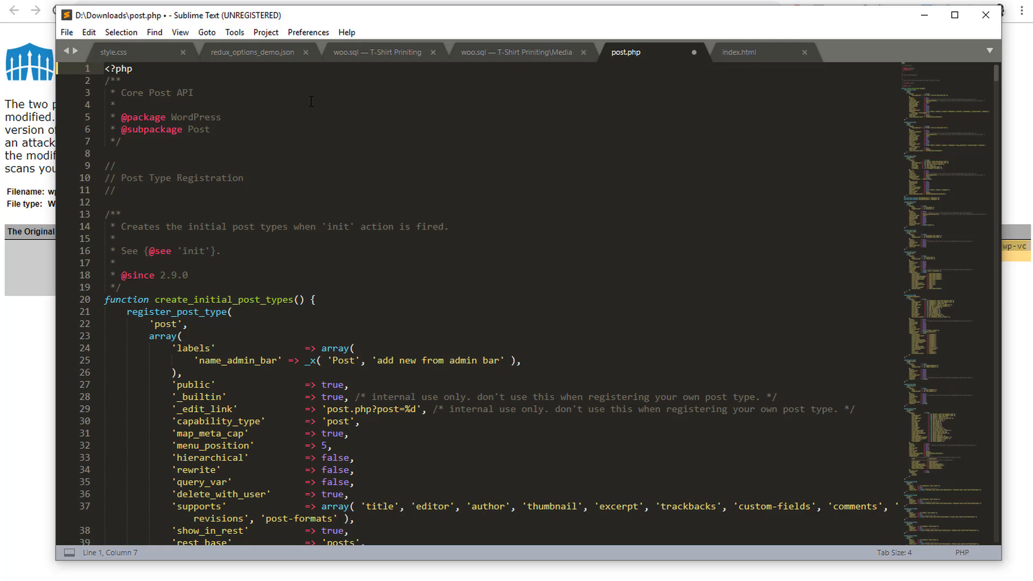
key(ctrl+s)
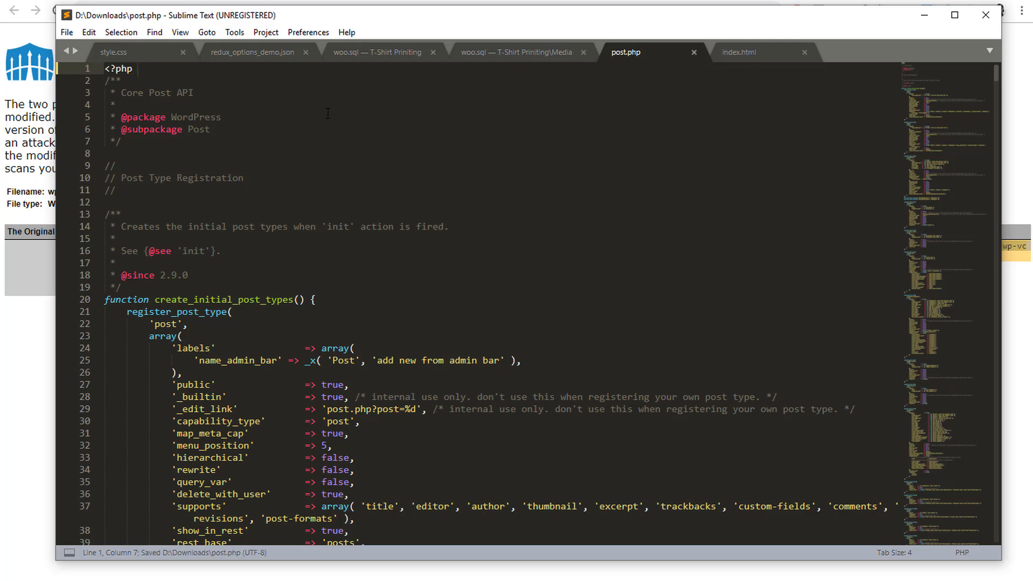
Step: Move the Sublime Text window aside and compare the cleaned first line with Wordfence's original version of the file
drag(293, 21, 549, 216)
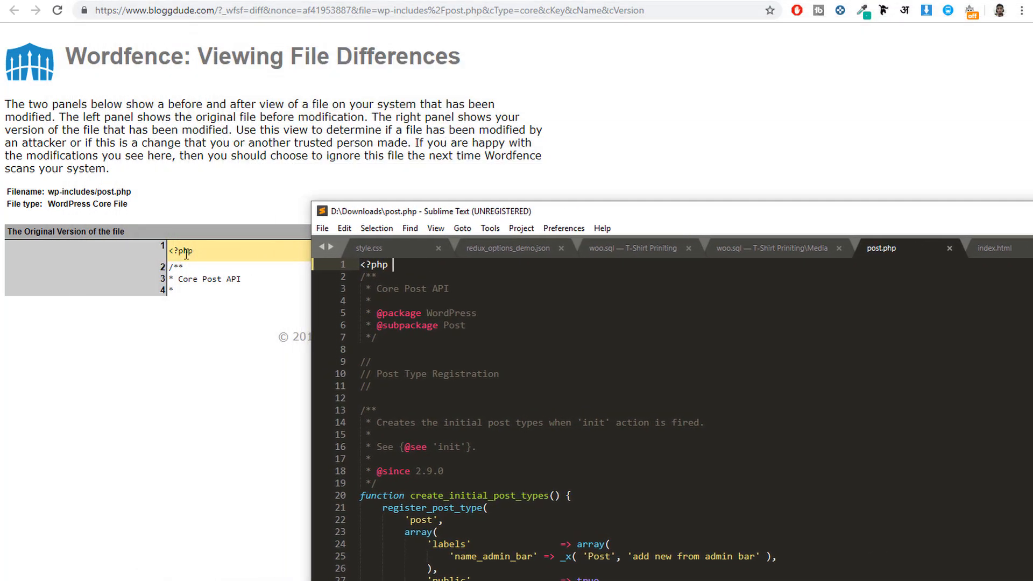
drag(193, 250, 169, 248)
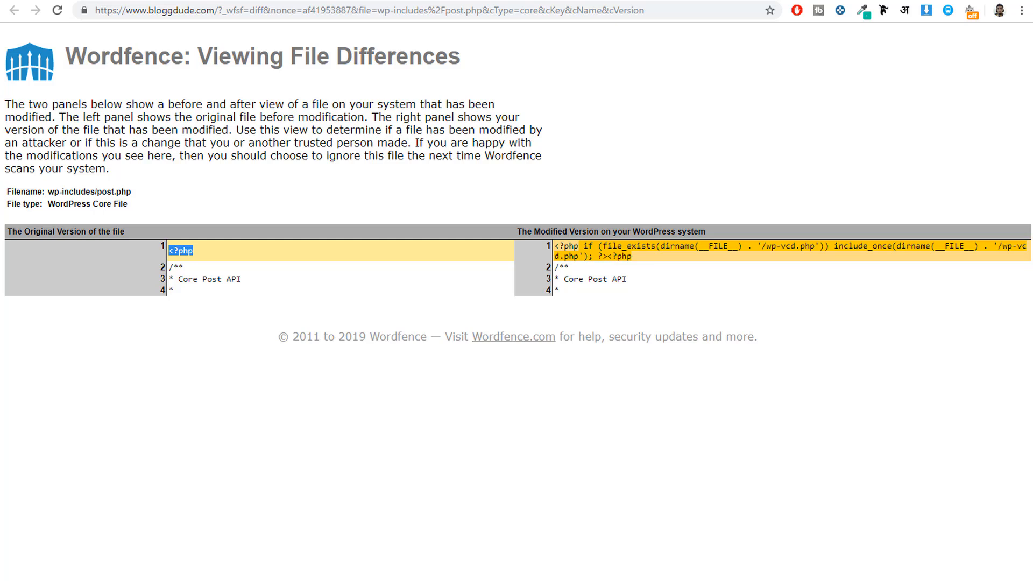
Step: Check the cleaned post.php in Sublime Text, switch to File Manager and start a file upload for the wp-includes folder
key(alt+Tab)
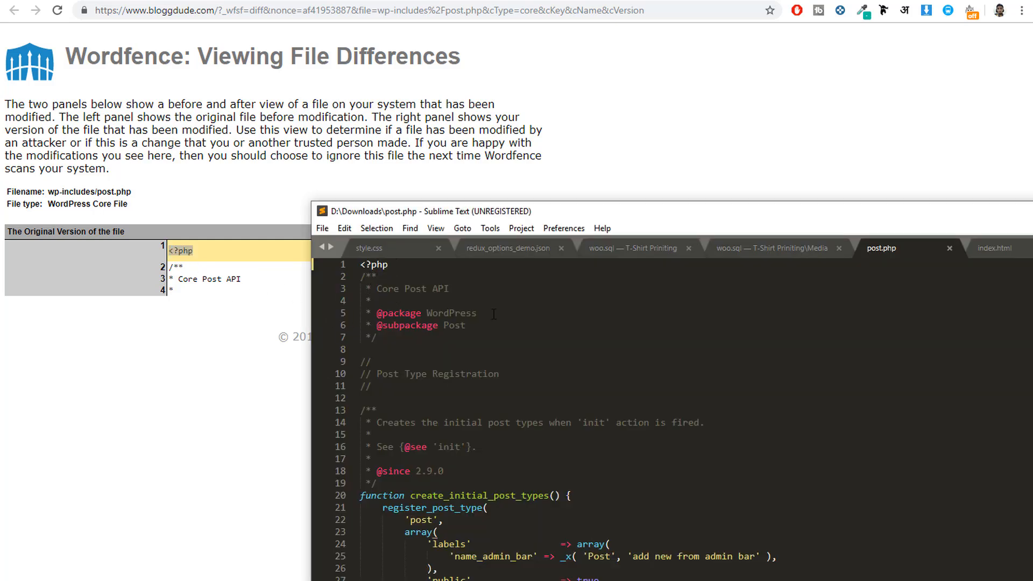
click(474, 363)
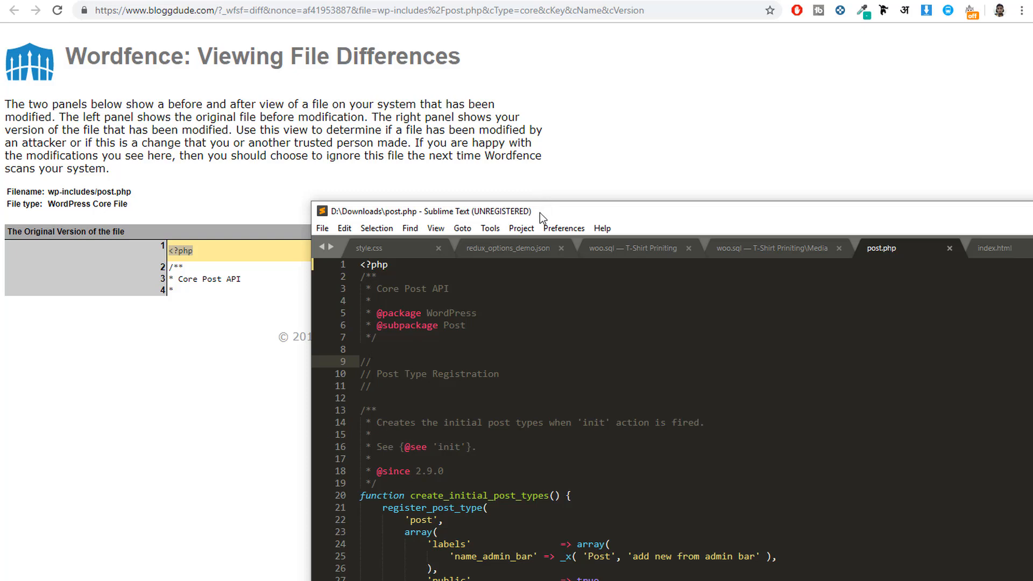
drag(540, 212, 264, 19)
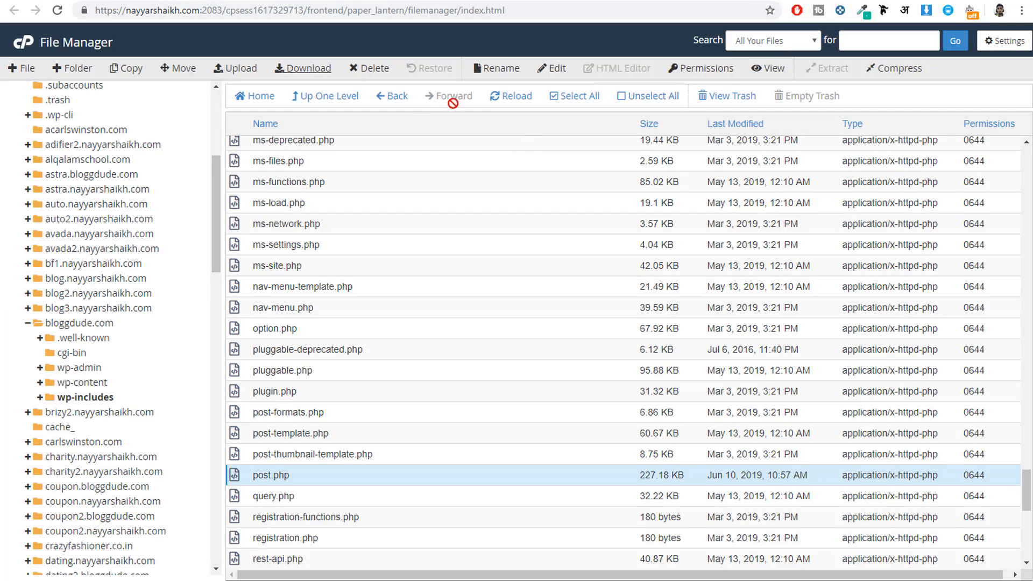
scroll(484, 237, up, 10)
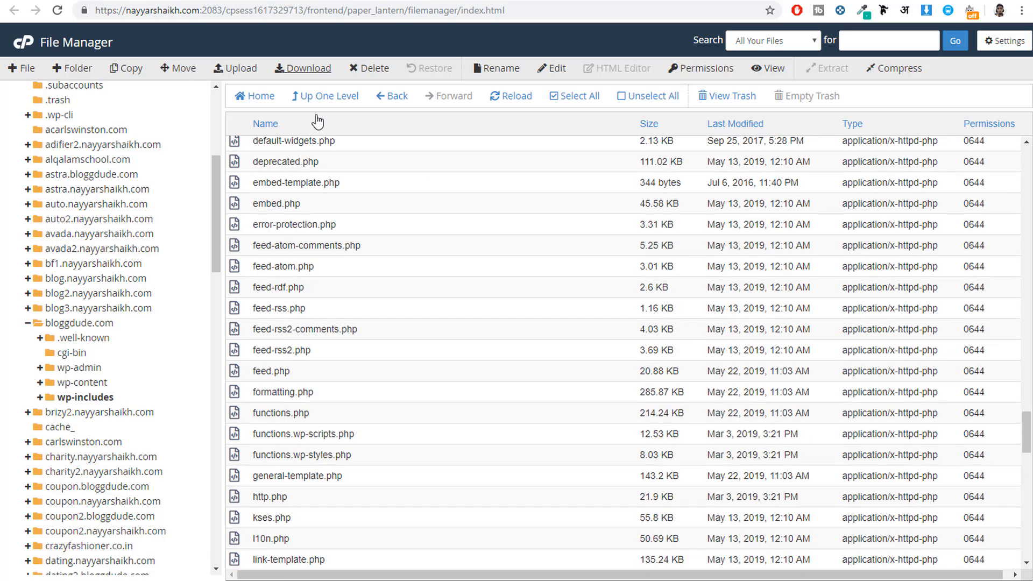
click(236, 72)
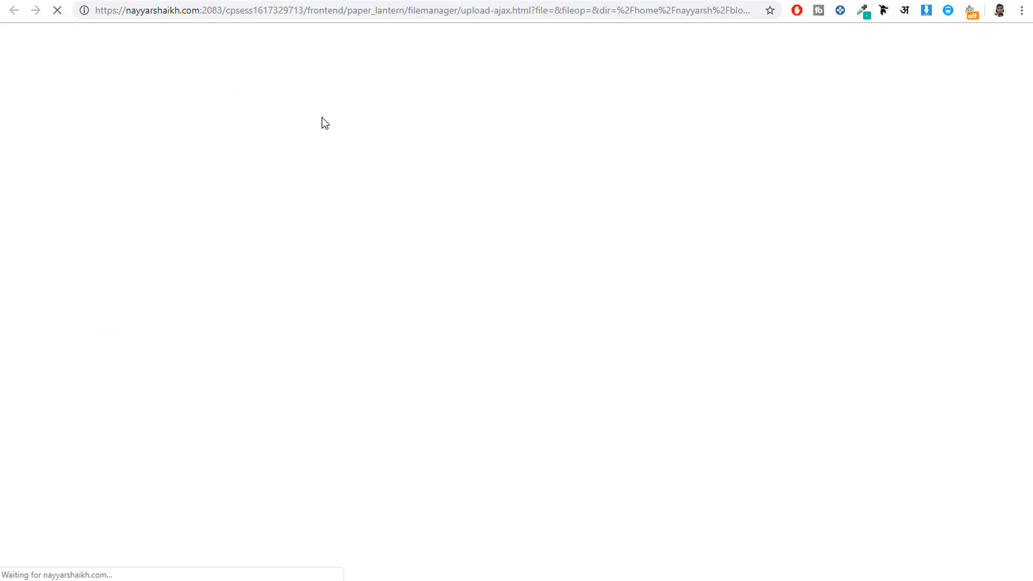
Step: Upload post.php from Downloads to bloggdude.com/wp-includes, overwrite the existing file and go back to the folder
click(510, 262)
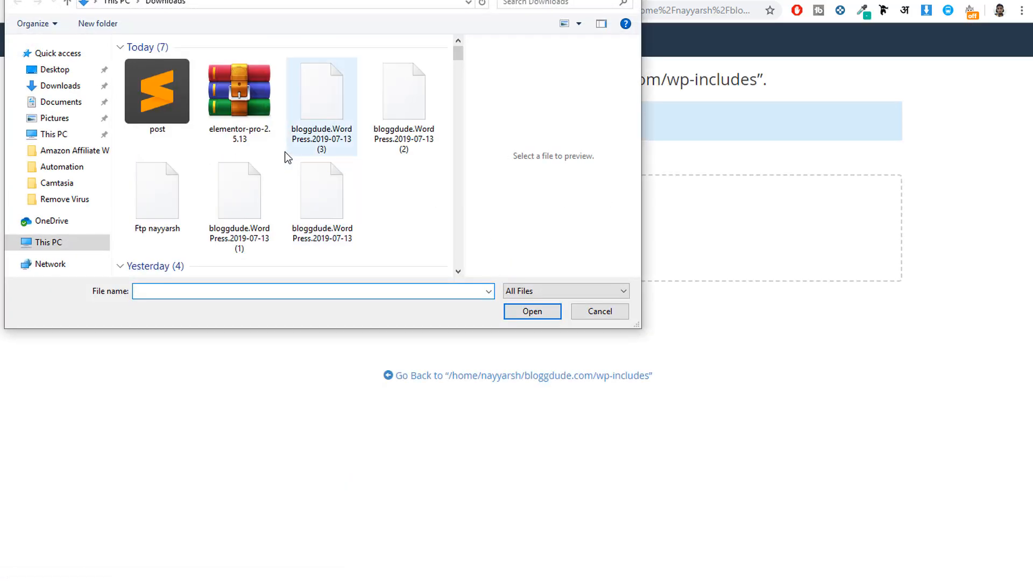
click(163, 95)
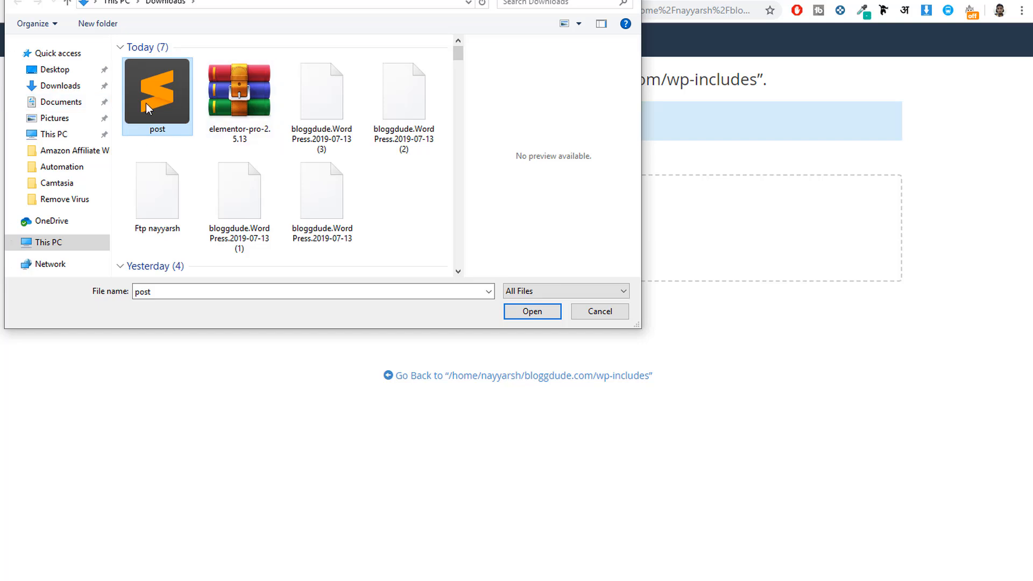
click(532, 312)
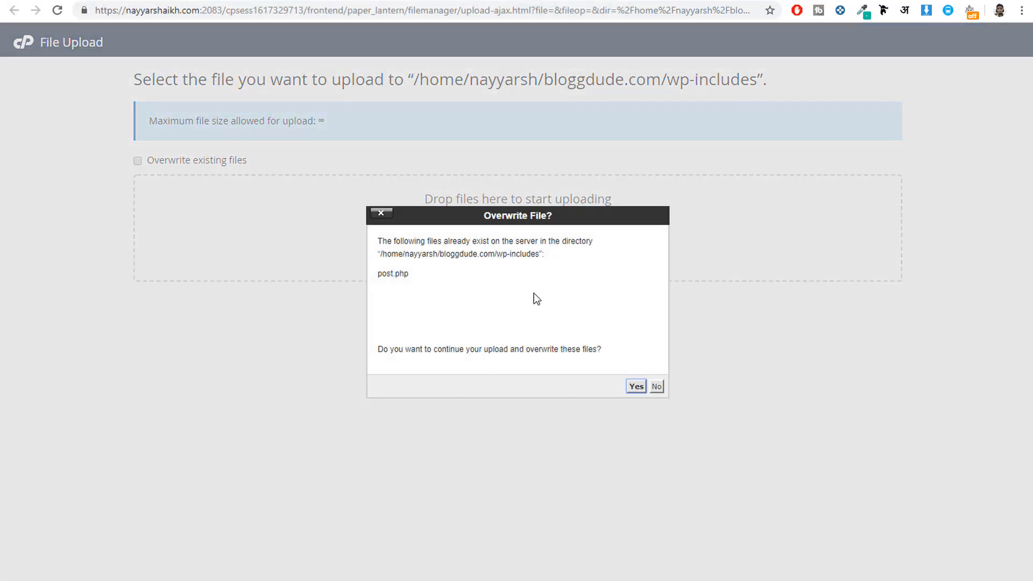
drag(409, 274, 379, 276)
click(635, 387)
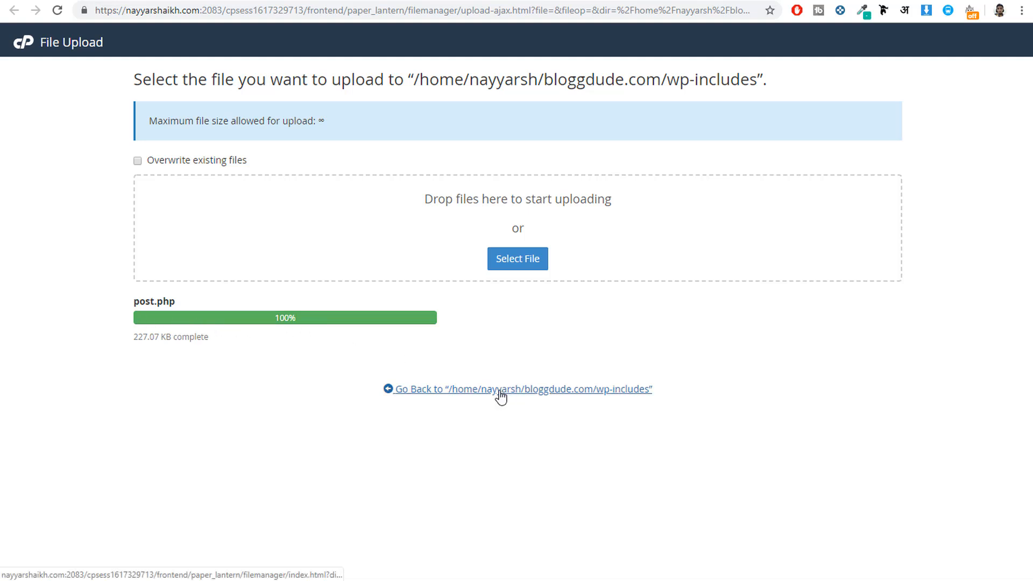
click(473, 398)
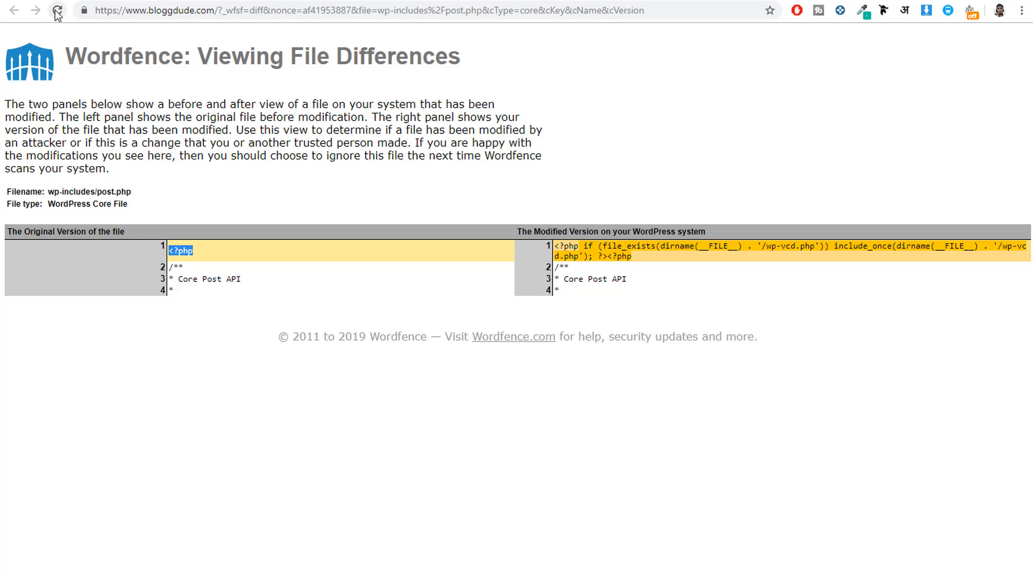
Step: Reload Wordfence's file differences for wp-includes/post.php and compare the first line of the original and modified versions
drag(624, 279, 561, 243)
click(560, 243)
click(57, 11)
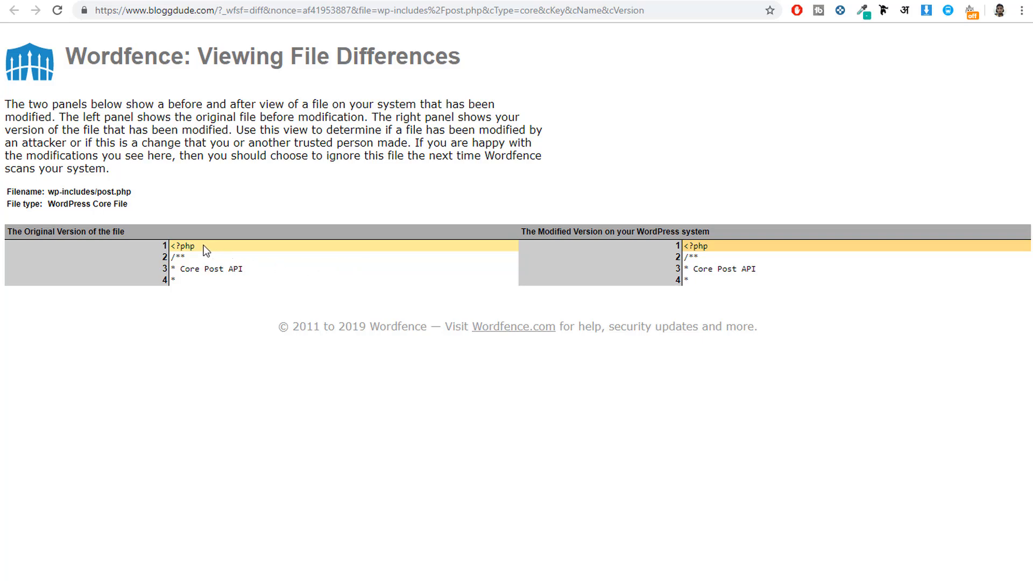
drag(203, 246, 163, 242)
click(715, 245)
click(760, 264)
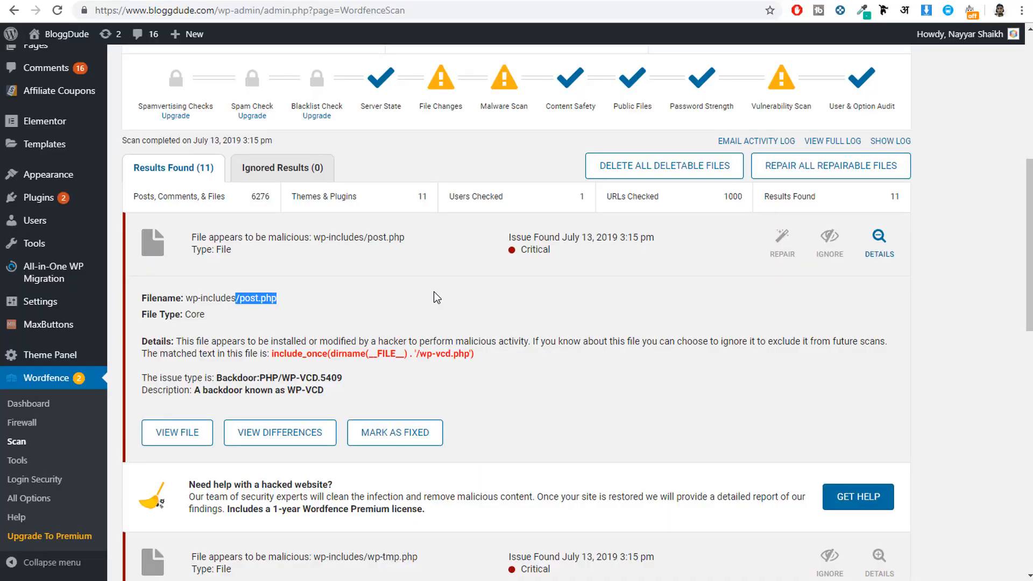
Step: Collapse the post.php details in the Wordfence scan results and check the critical wp-includes/wp-tmp.php entry
click(336, 236)
scroll(371, 255, down, 3)
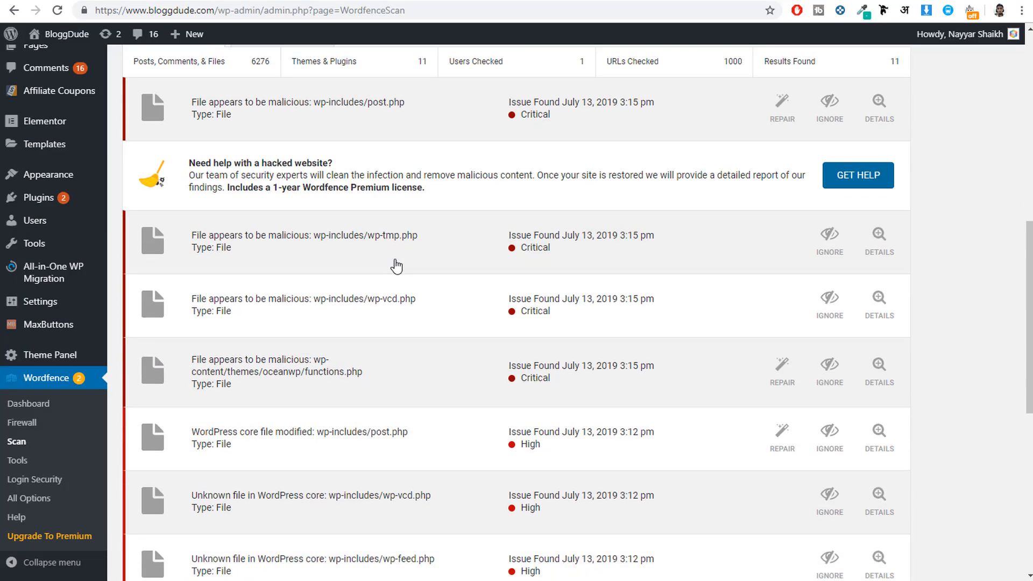
scroll(396, 266, down, 1)
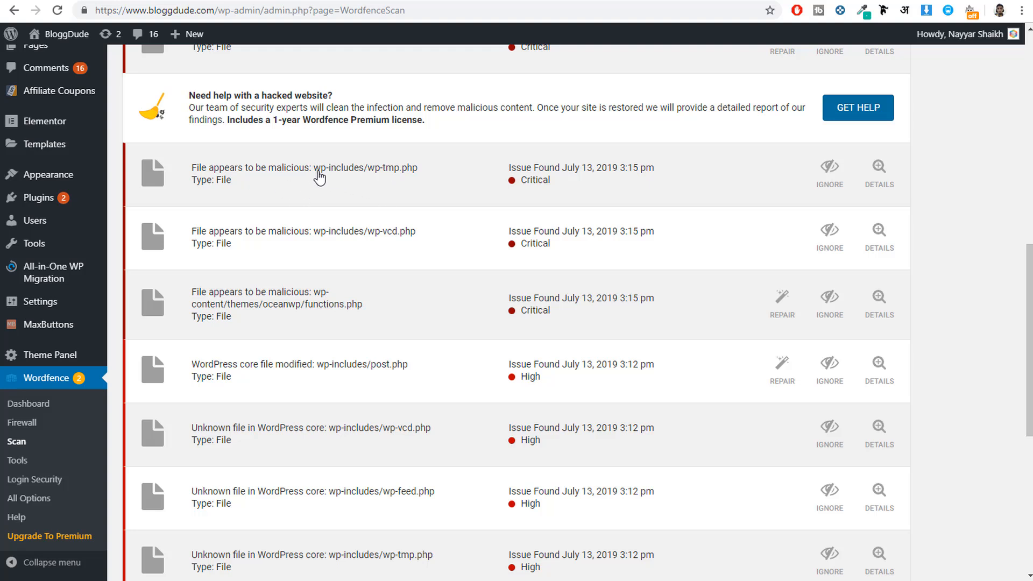
click(398, 180)
click(400, 180)
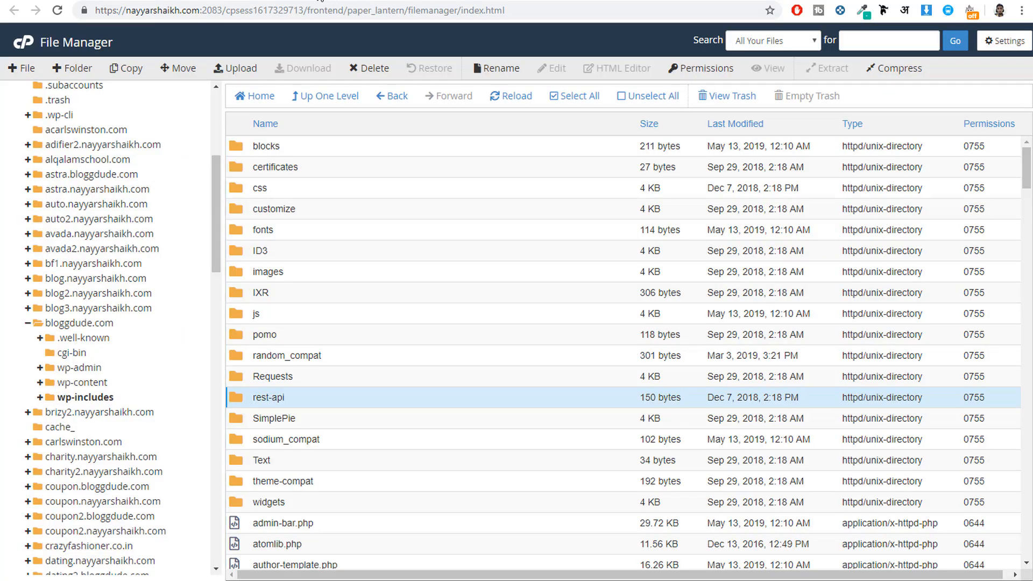
Step: Find wp-tmp.php in the wp-includes folder in File Manager and permanently delete it, skipping the trash
scroll(418, 281, down, 10)
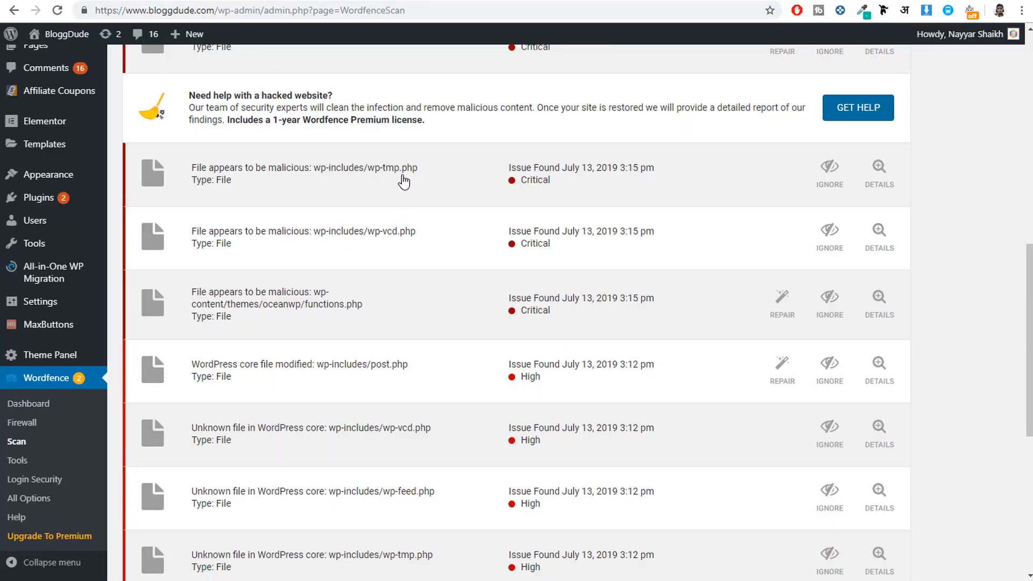
drag(419, 169, 371, 172)
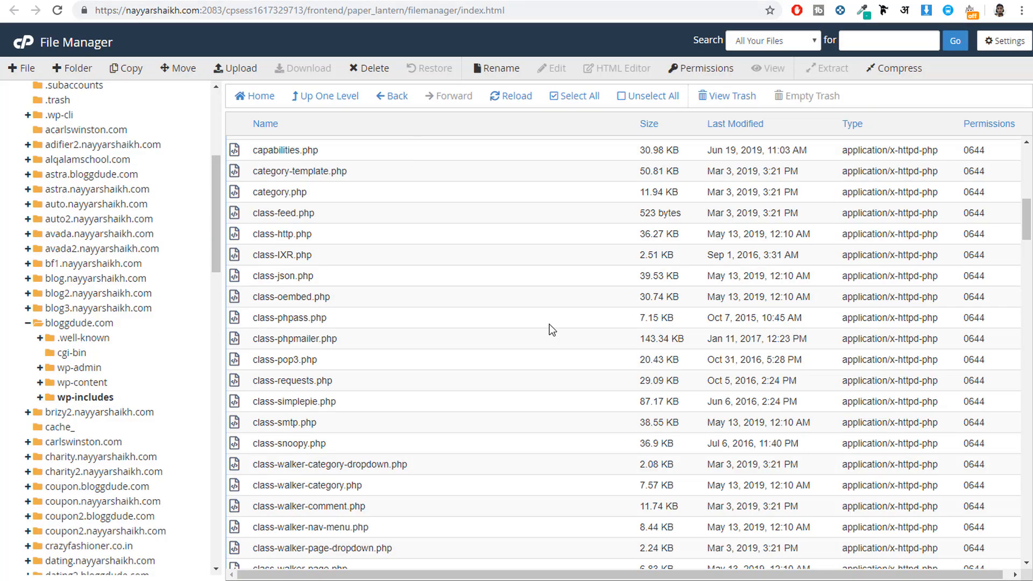
scroll(554, 334, down, 9)
scroll(577, 386, down, 20)
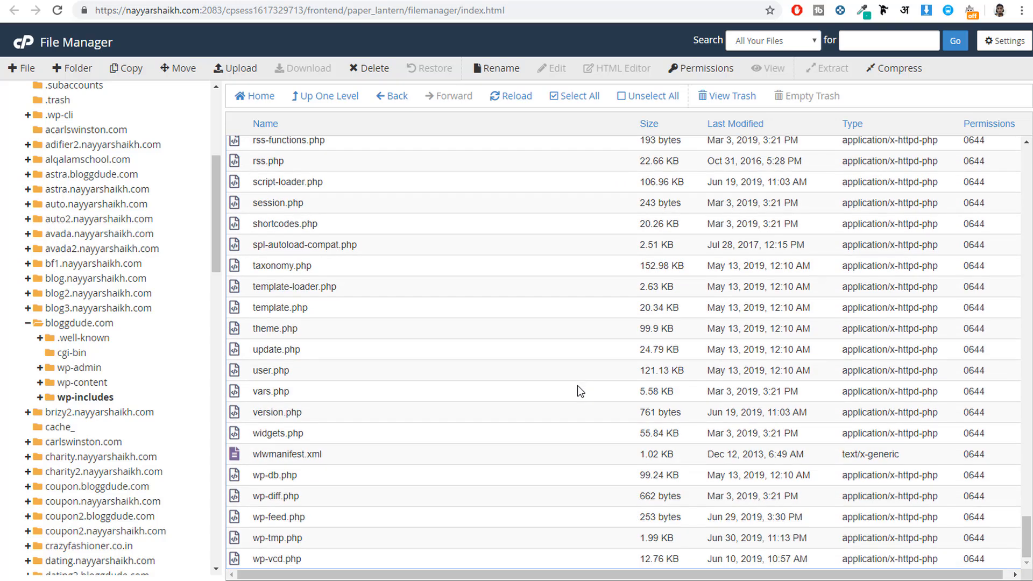
click(309, 542)
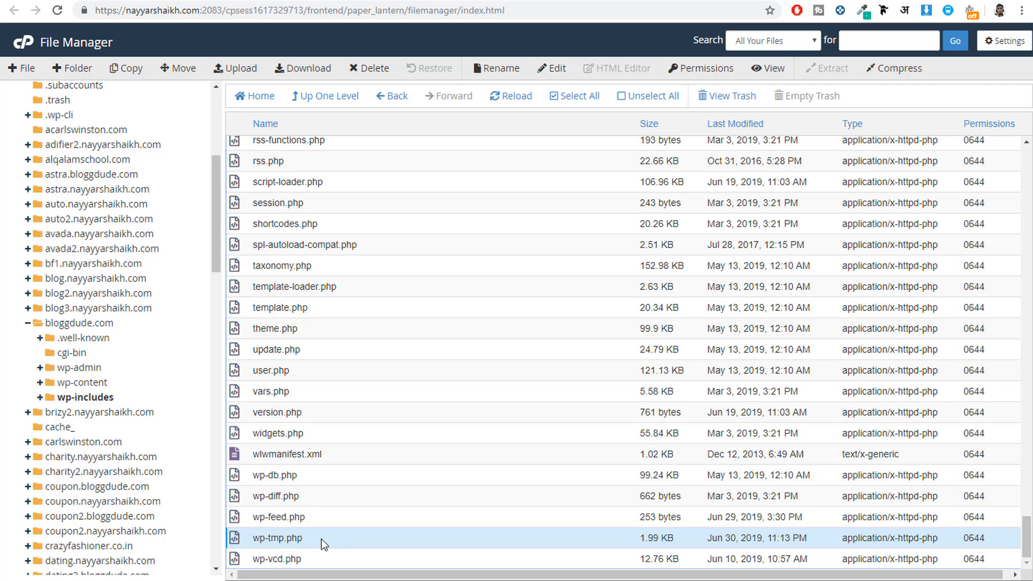
click(375, 70)
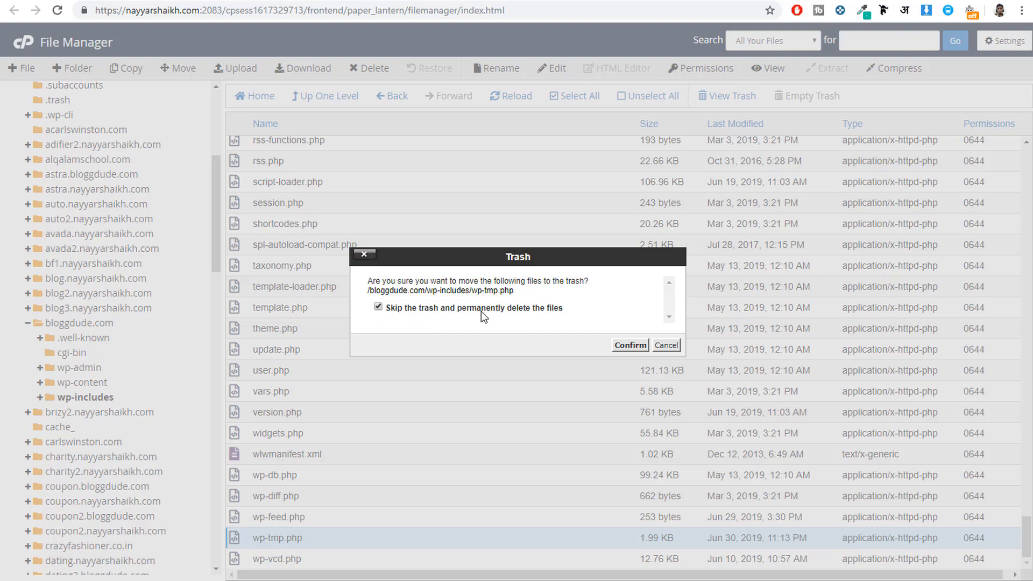
click(627, 346)
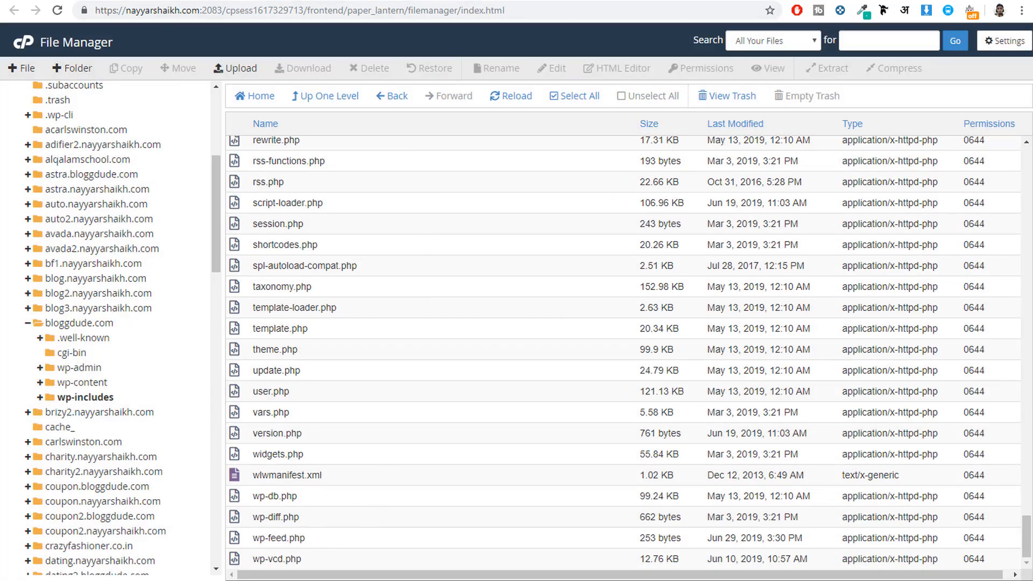
Step: Return to the Wordfence scan results, expand the critical wp-tmp.php entry and view the file
click(205, 0)
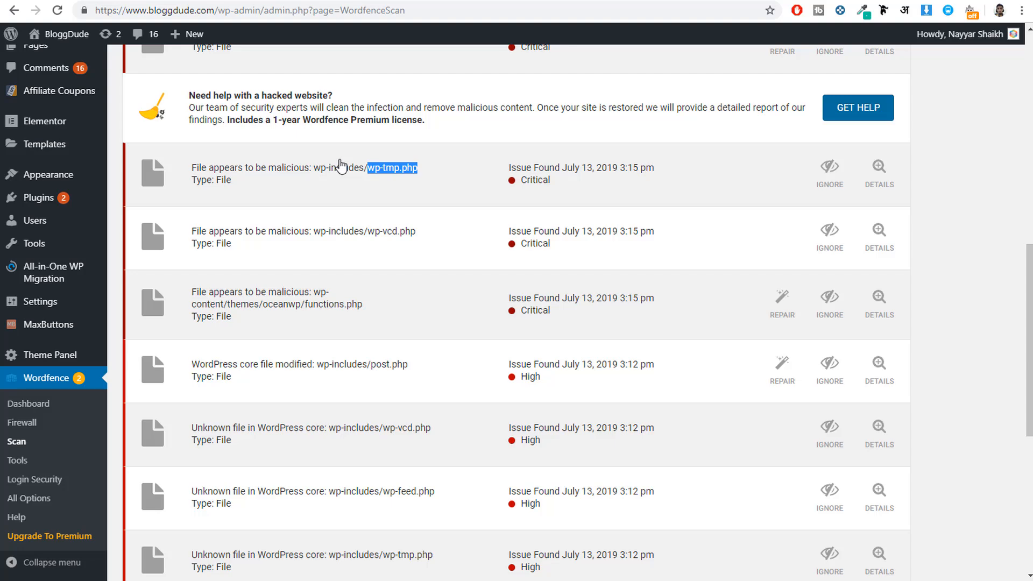
click(353, 187)
click(202, 364)
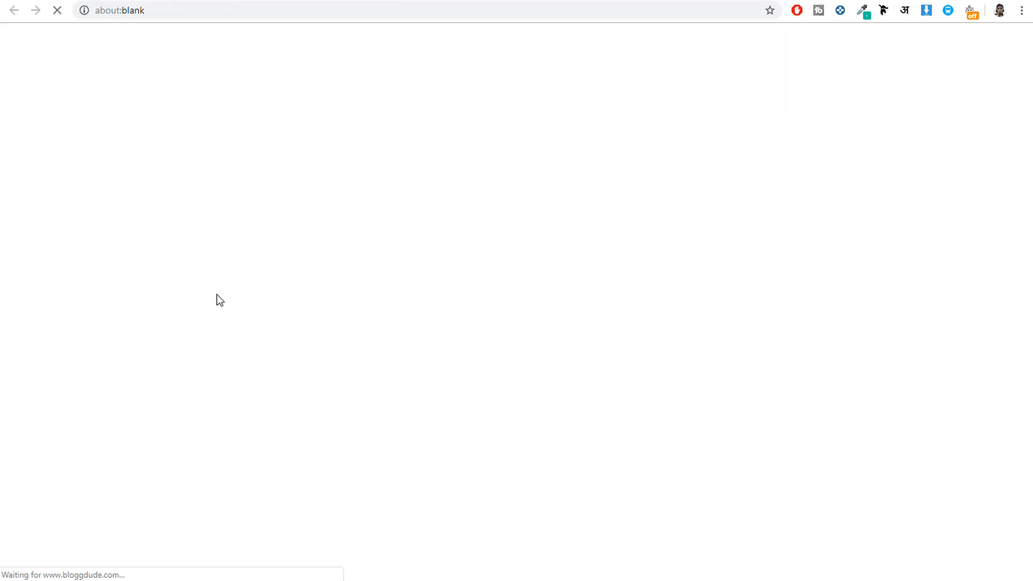
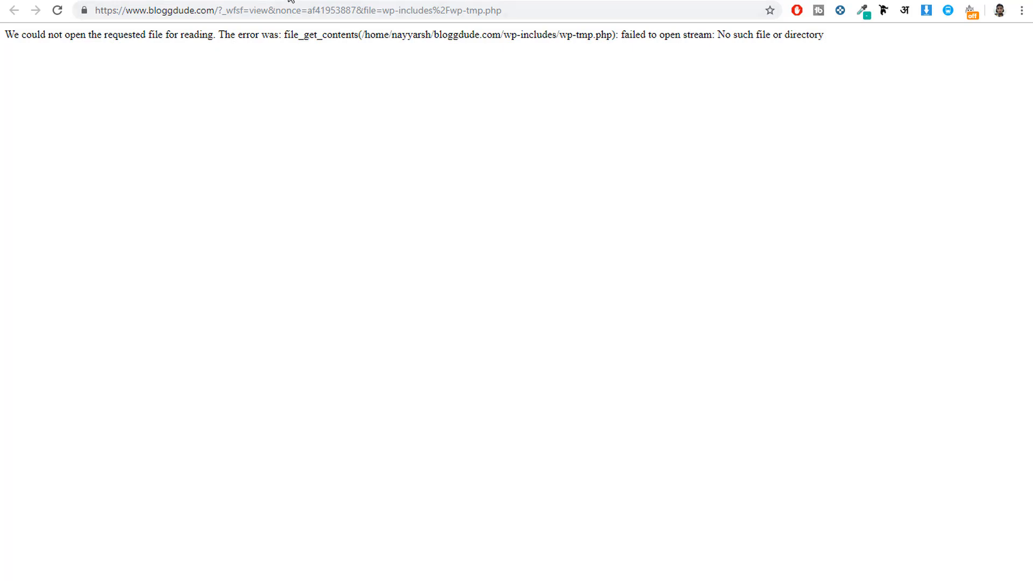
Step: Collapse the wp-tmp.php details in the Wordfence scan results and copy the file name wp-vcd.php from the next critical entry
click(289, 0)
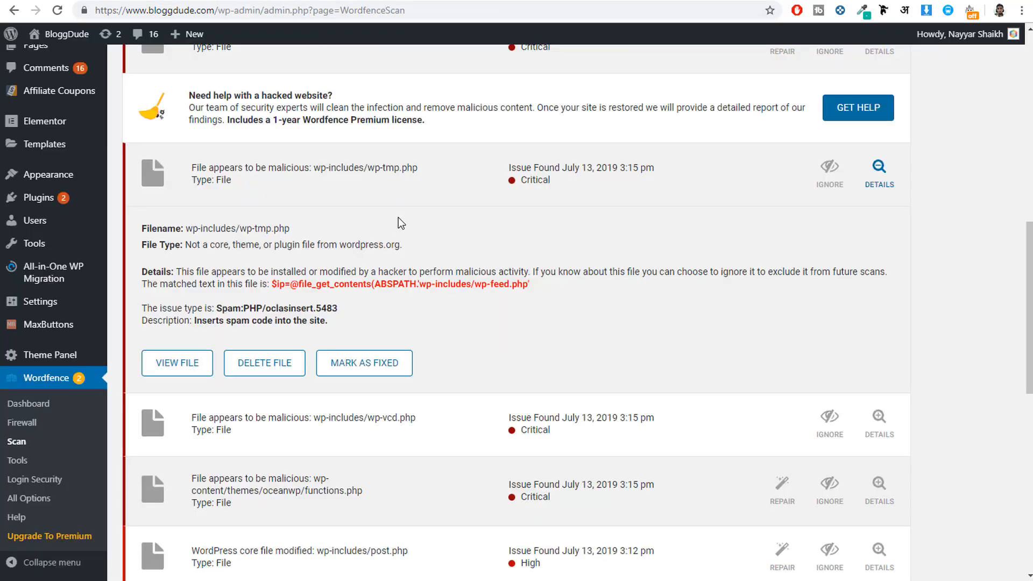
click(362, 198)
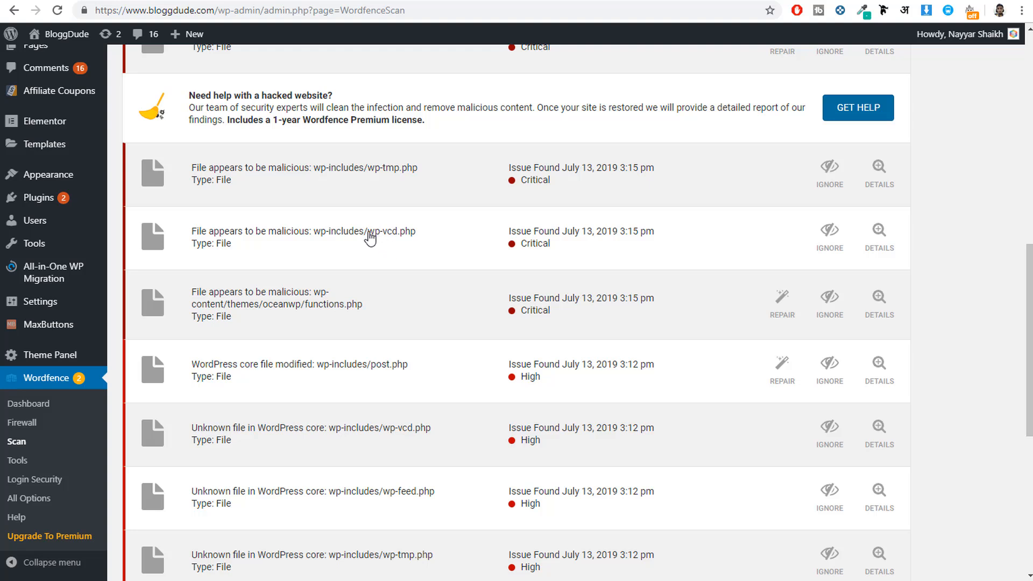
drag(369, 234, 422, 243)
key(ctrl+c)
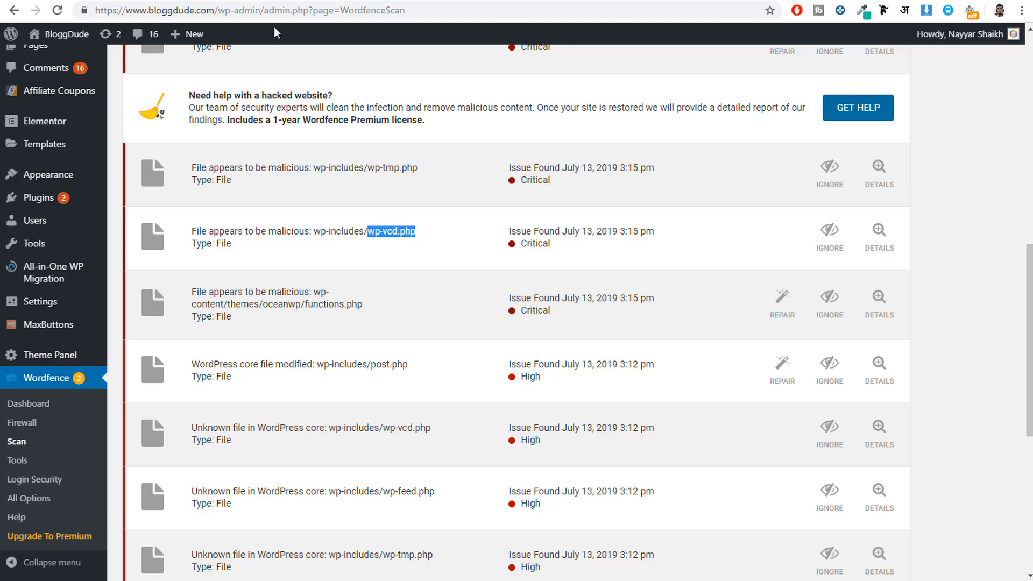
Step: Permanently delete wp-vcd.php from the wp-includes folder in File Manager, skipping the trash
click(286, 1)
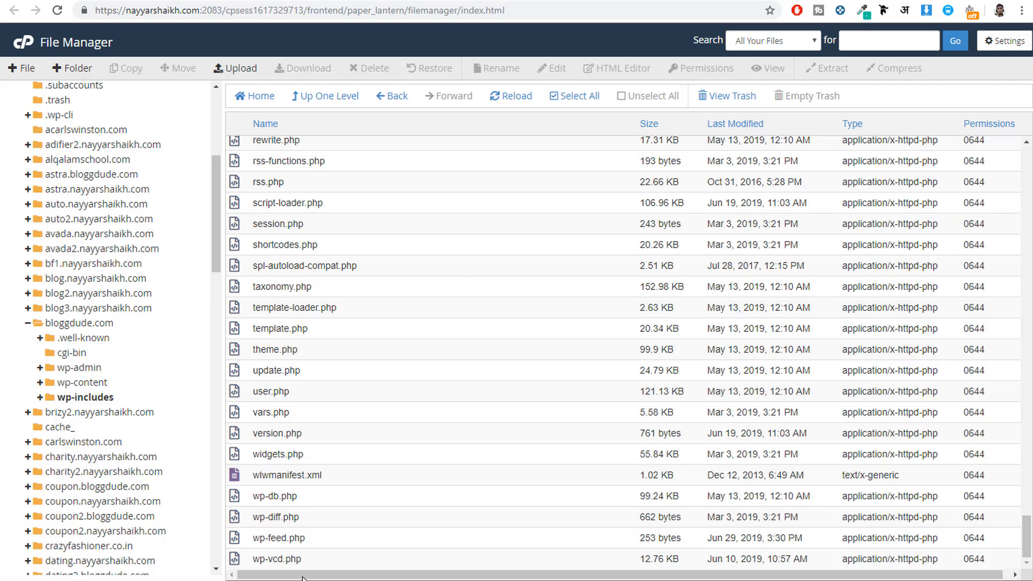
click(348, 560)
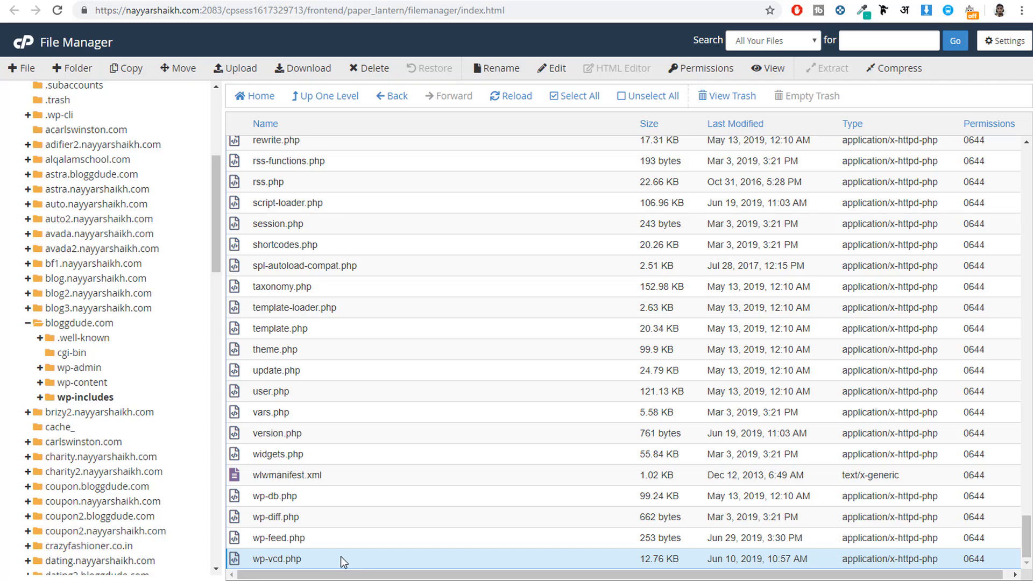
click(370, 67)
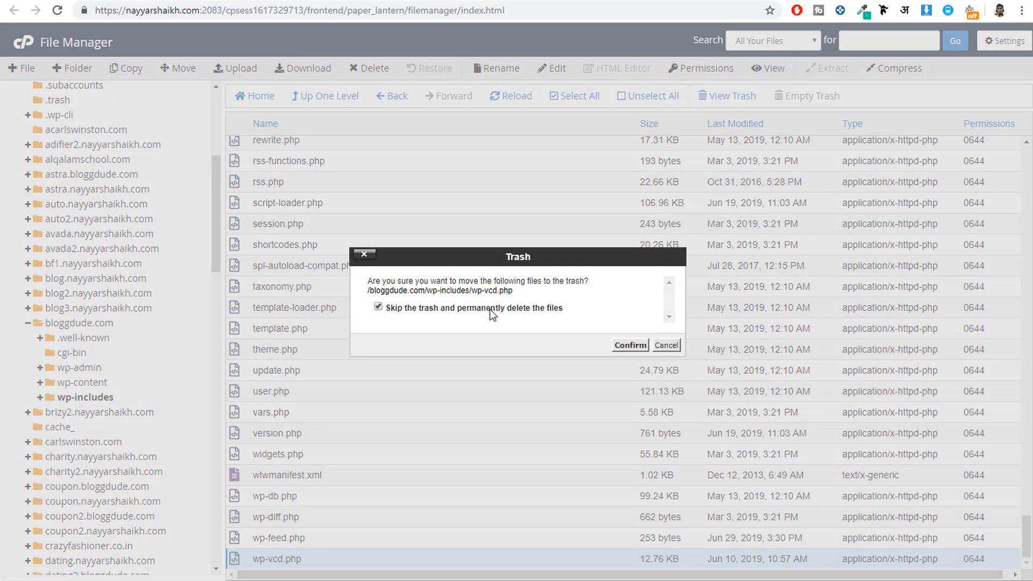
click(630, 346)
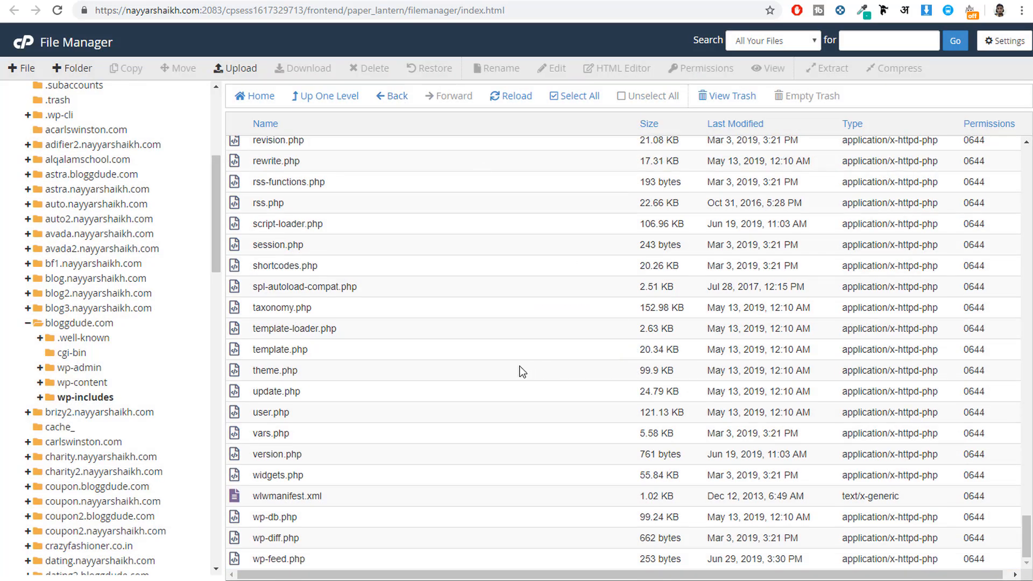
Step: Search Google for wp-vcd.php and look through the results about this malware
click(215, 1)
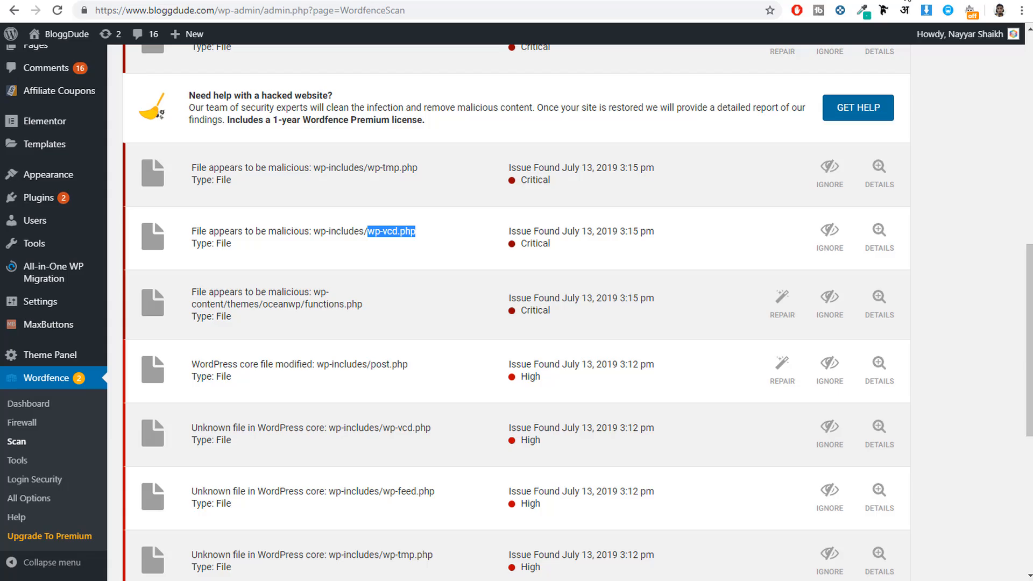
click(893, 0)
key(ctrl+v)
key(Return)
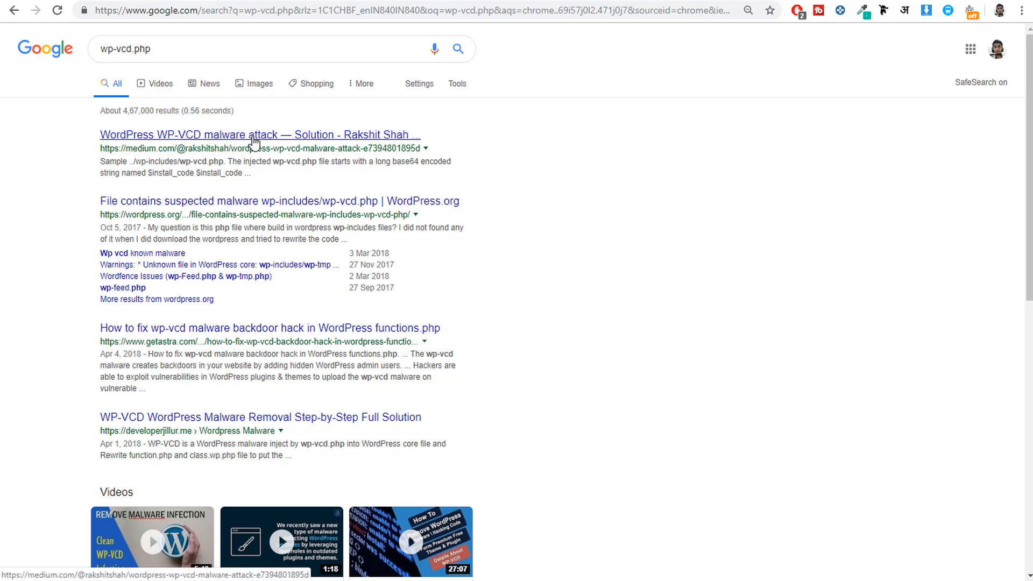
scroll(284, 287, down, 3)
scroll(260, 295, up, 3)
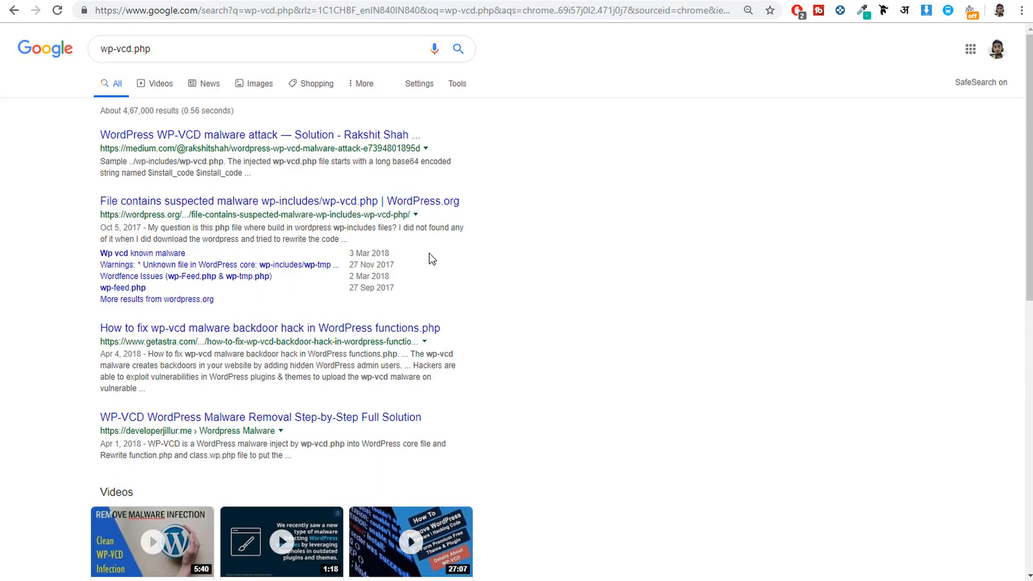
Step: Return to the Wordfence scan results, expand the critical oceanwp/functions.php entry and view its file differences
click(189, 0)
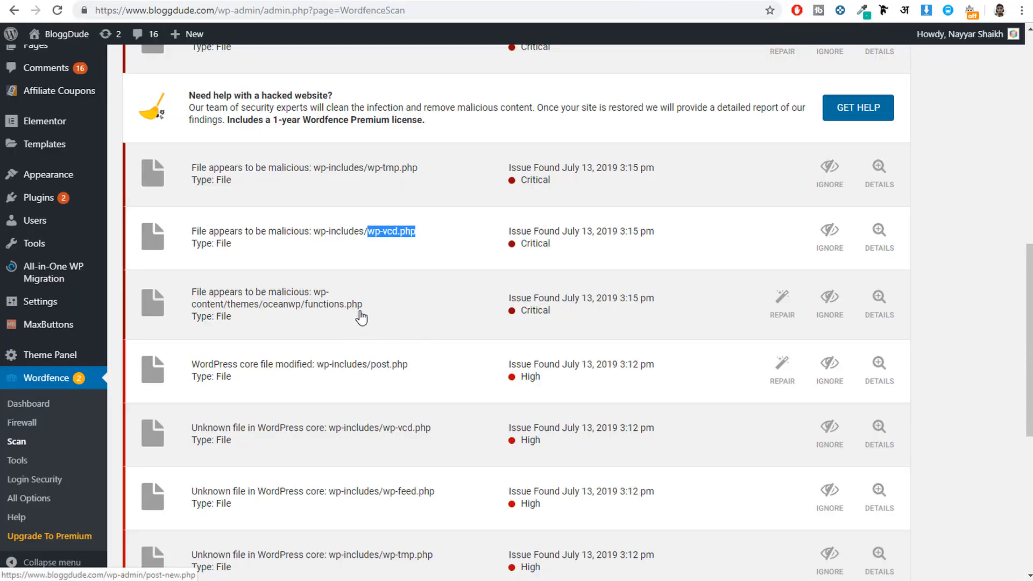
click(386, 317)
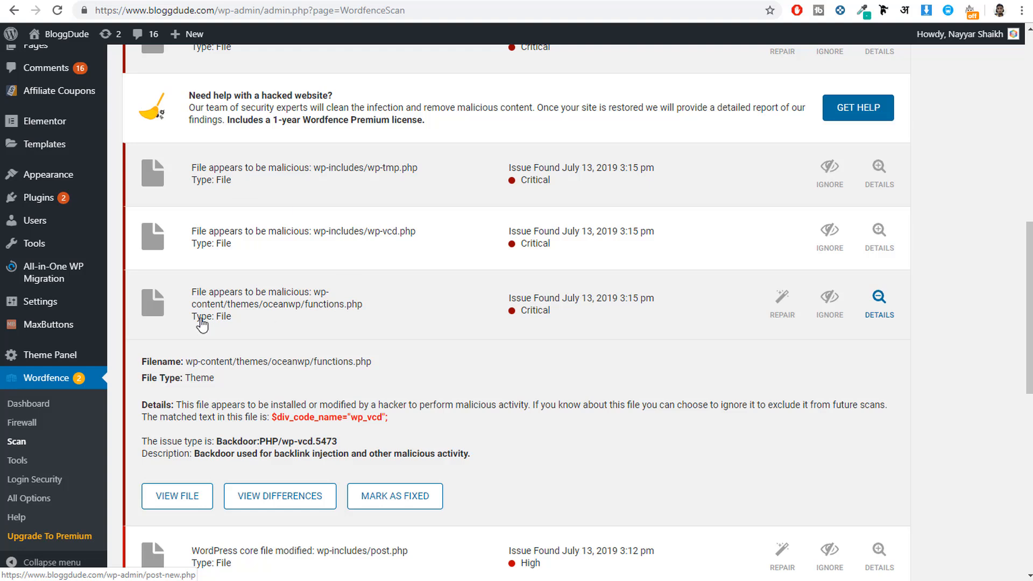
click(281, 501)
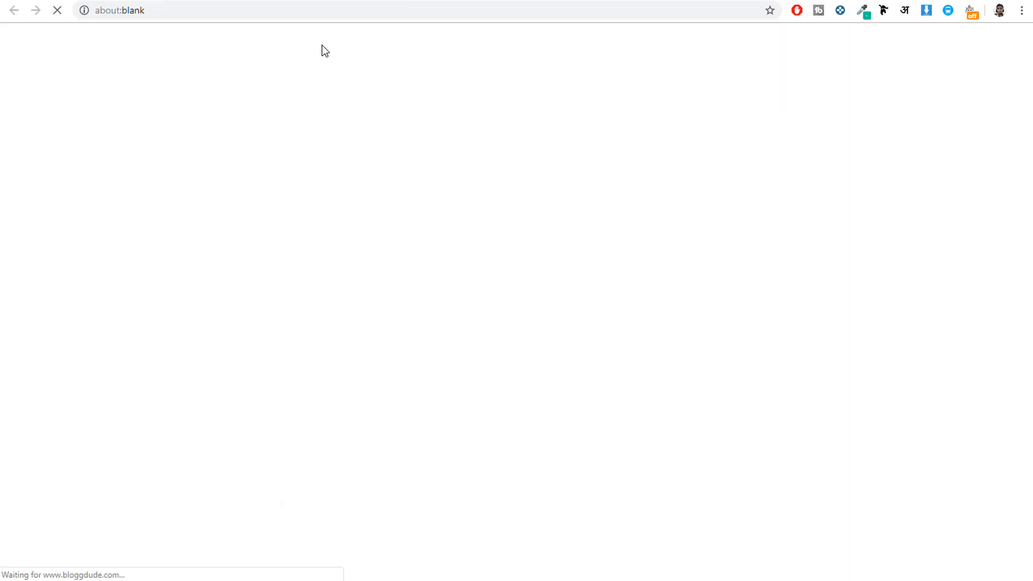
Step: Examine the code added to the modified functions.php, from line 2 down to the second <?php tag on line 184
scroll(681, 375, down, 20)
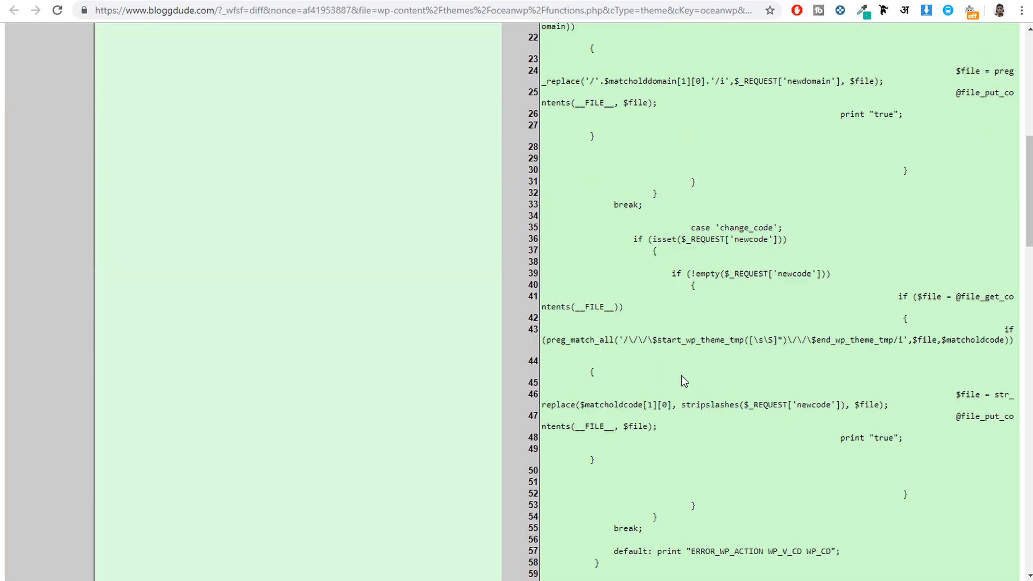
scroll(681, 376, down, 10)
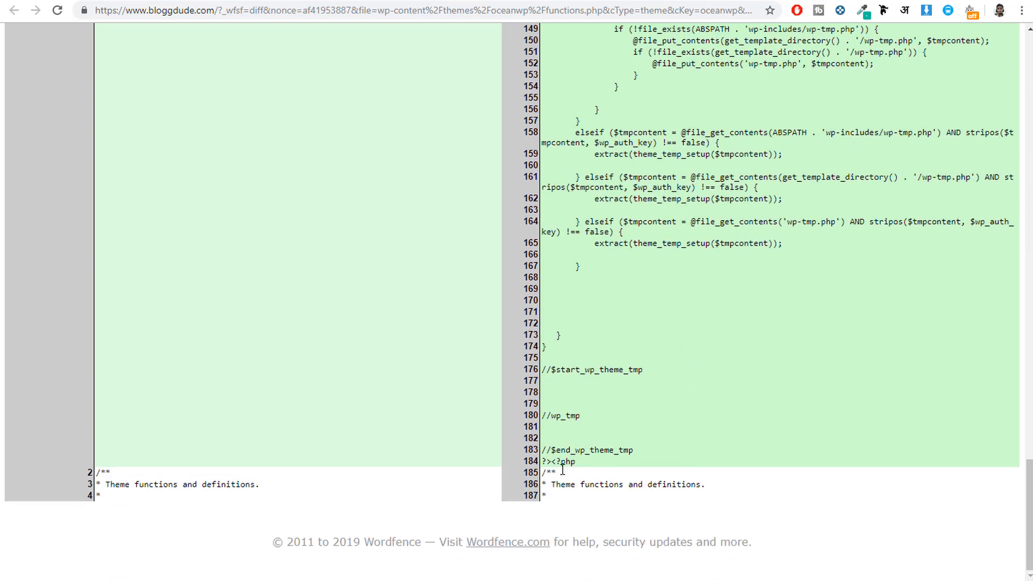
drag(576, 462, 559, 333)
scroll(619, 350, up, 7)
scroll(619, 352, up, 20)
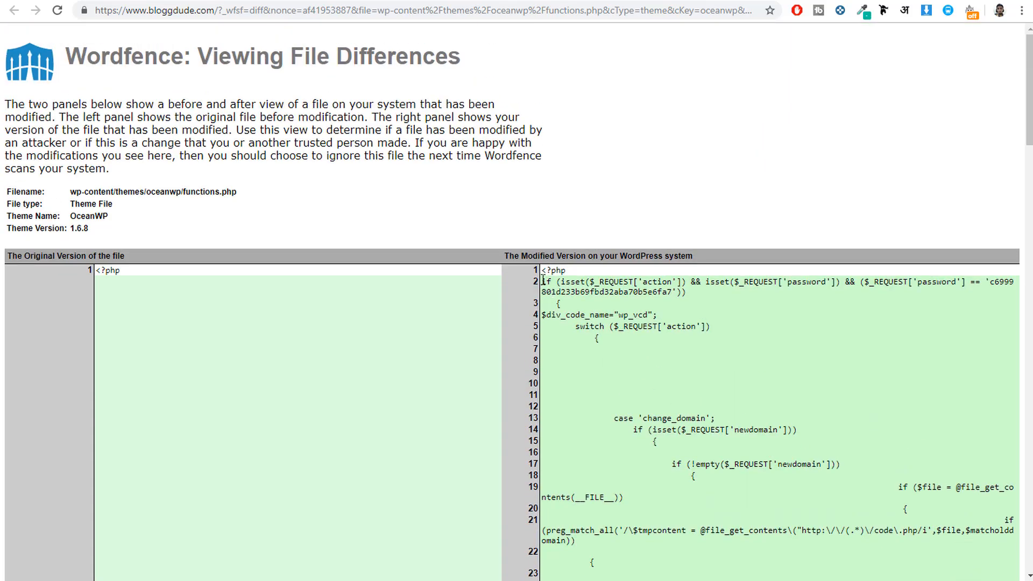
drag(543, 280, 612, 337)
click(612, 337)
scroll(615, 343, down, 10)
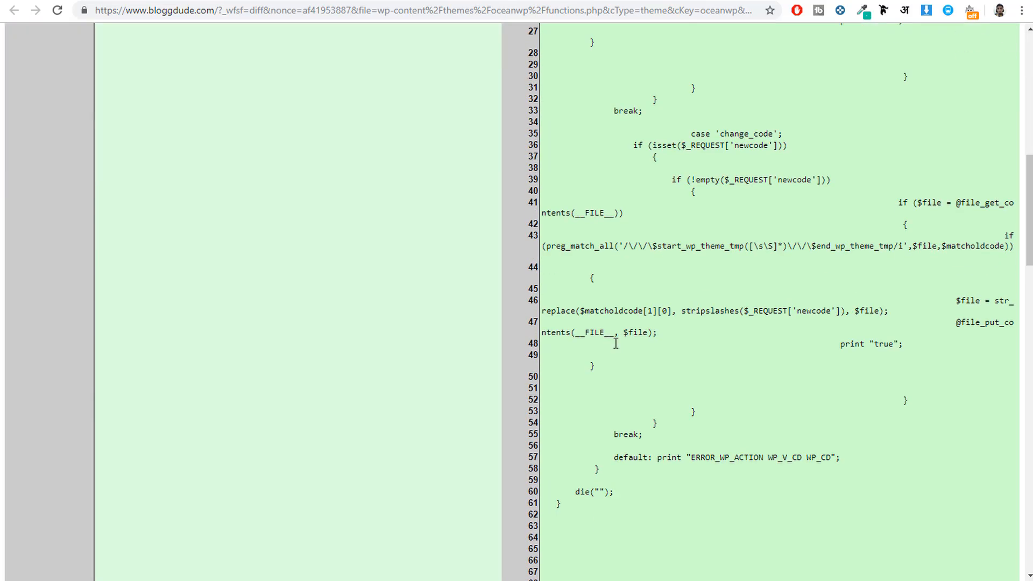
scroll(615, 344, down, 20)
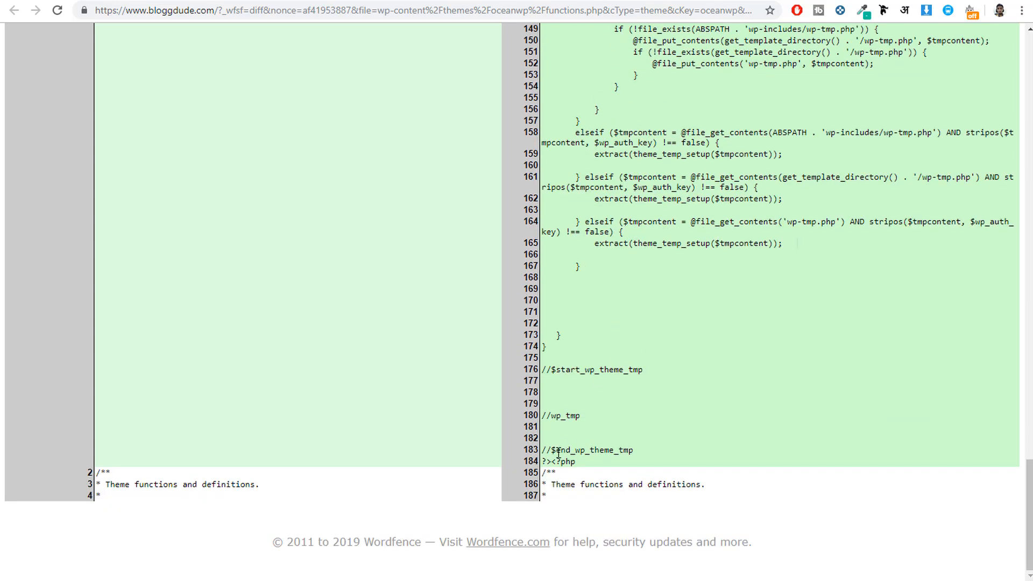
drag(581, 461, 561, 417)
scroll(579, 435, up, 11)
scroll(579, 435, up, 15)
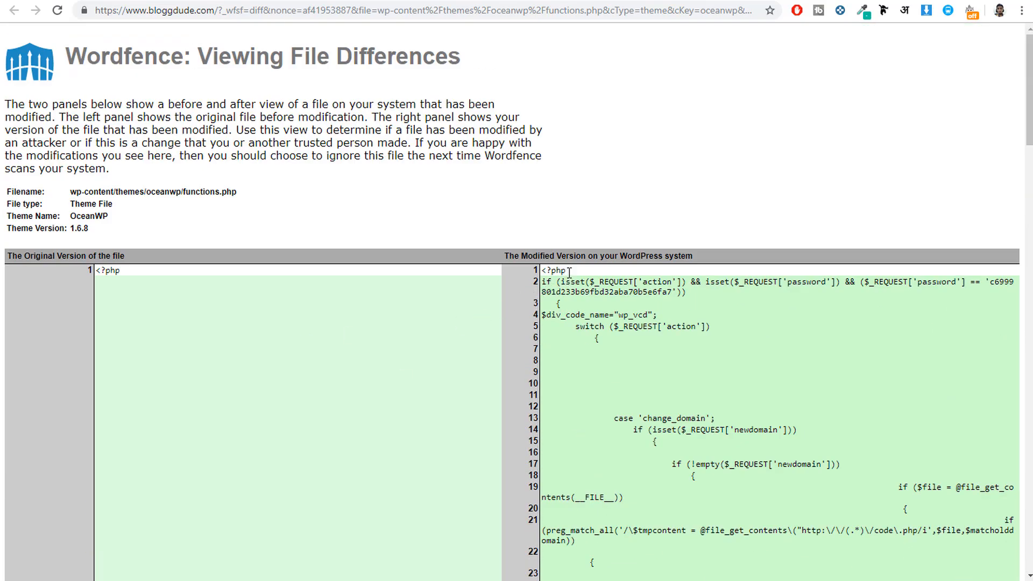
Step: Compare the opening <?php line and the "Theme functions and definitions." comment on either side of the added code
drag(541, 271, 565, 271)
scroll(607, 321, down, 20)
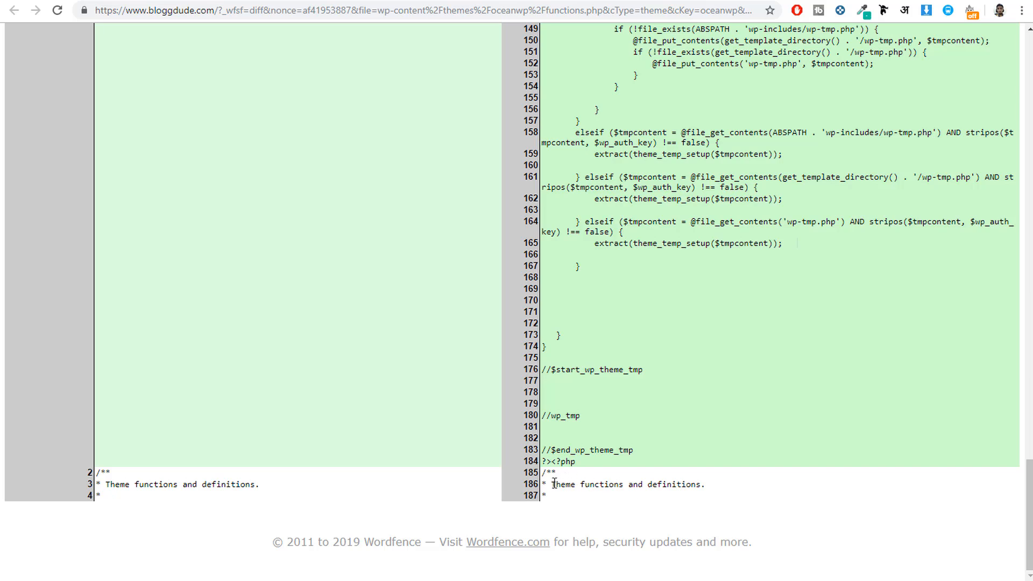
drag(554, 483, 717, 487)
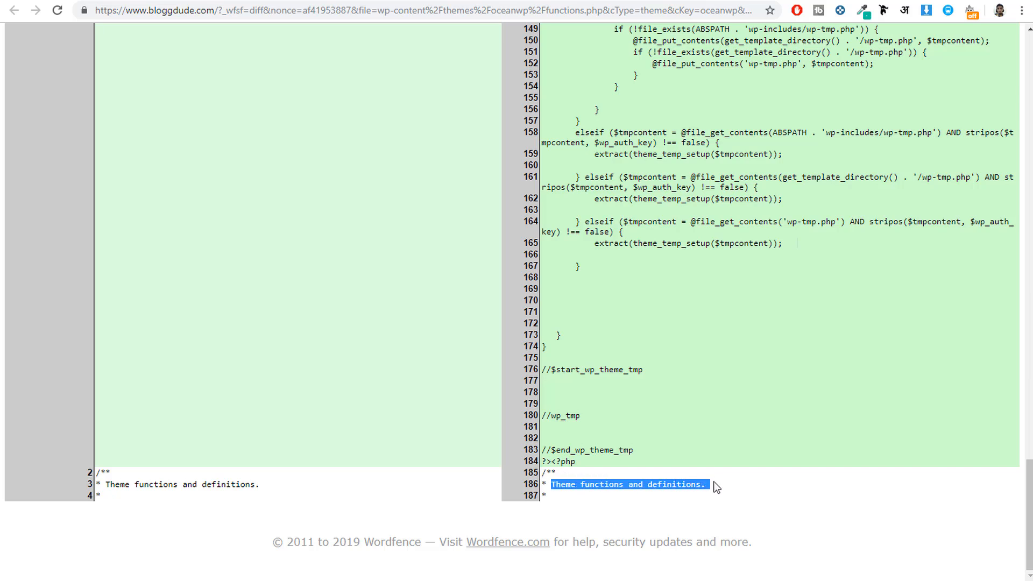
drag(580, 464, 537, 144)
click(580, 177)
scroll(618, 322, up, 20)
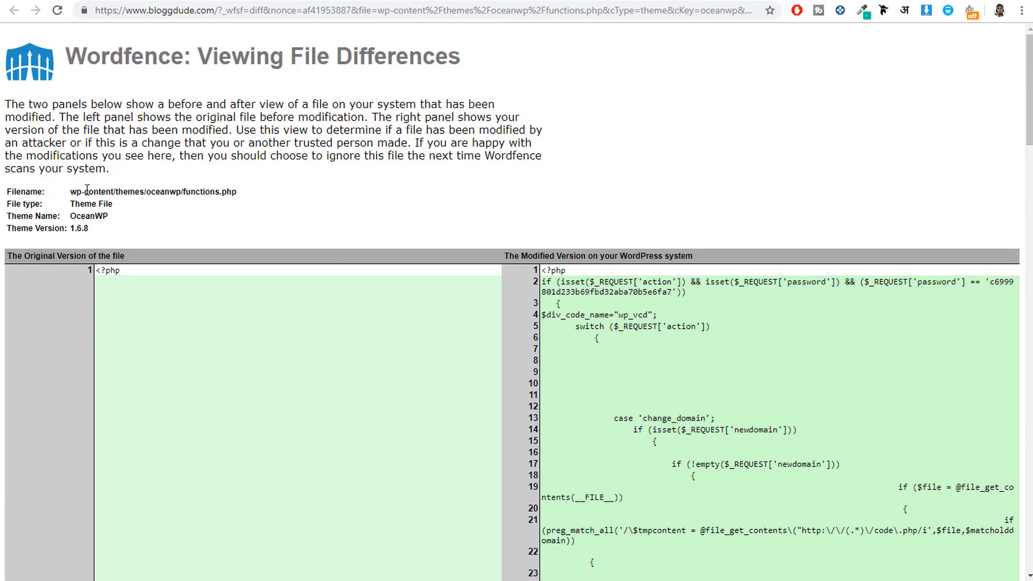
Step: Highlight the path of the infected functions.php, switch to File Manager and open the bloggdude.com folder
drag(70, 190, 237, 186)
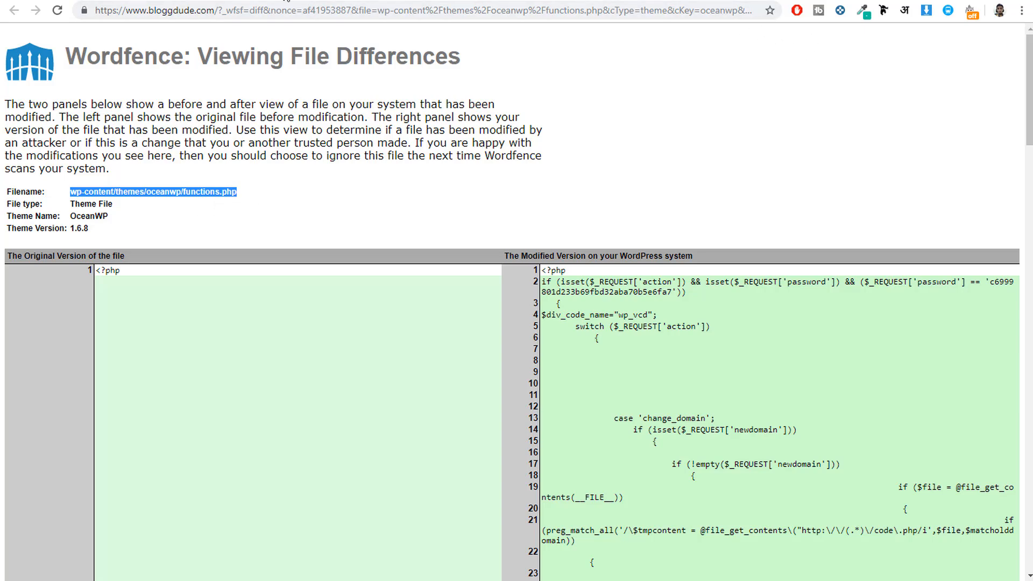
click(301, 1)
scroll(443, 200, up, 12)
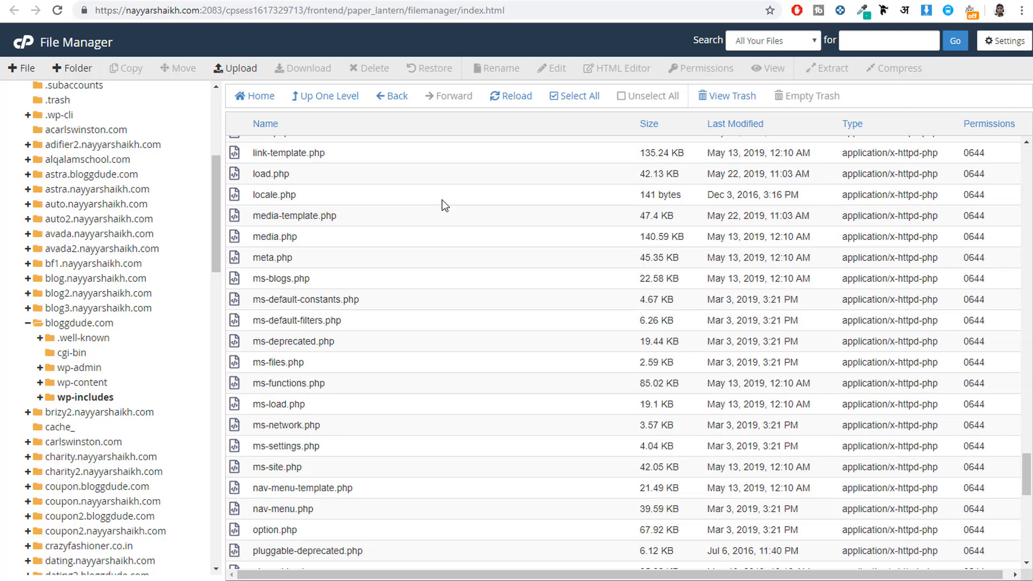
scroll(430, 188, up, 10)
click(394, 98)
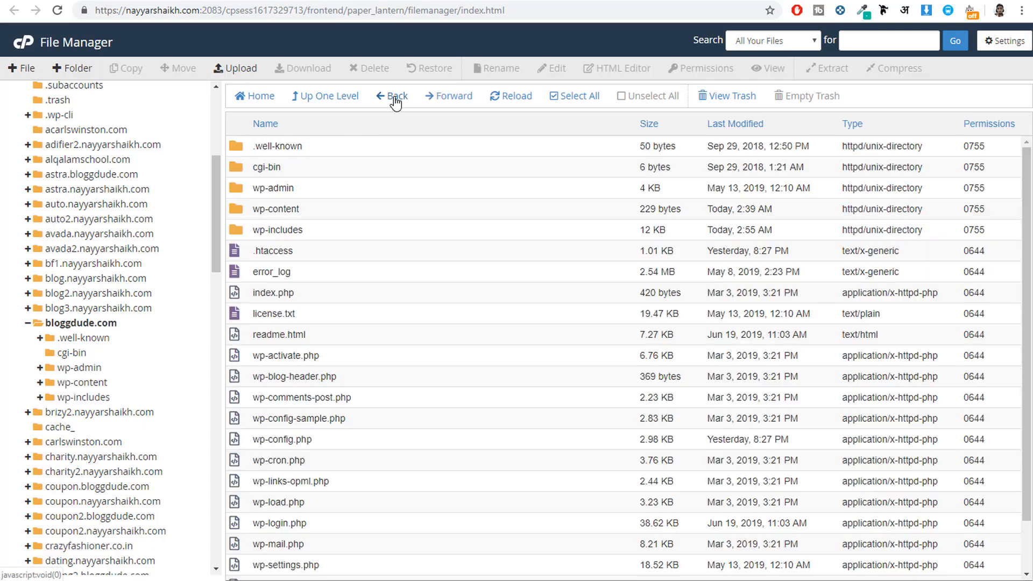
click(395, 100)
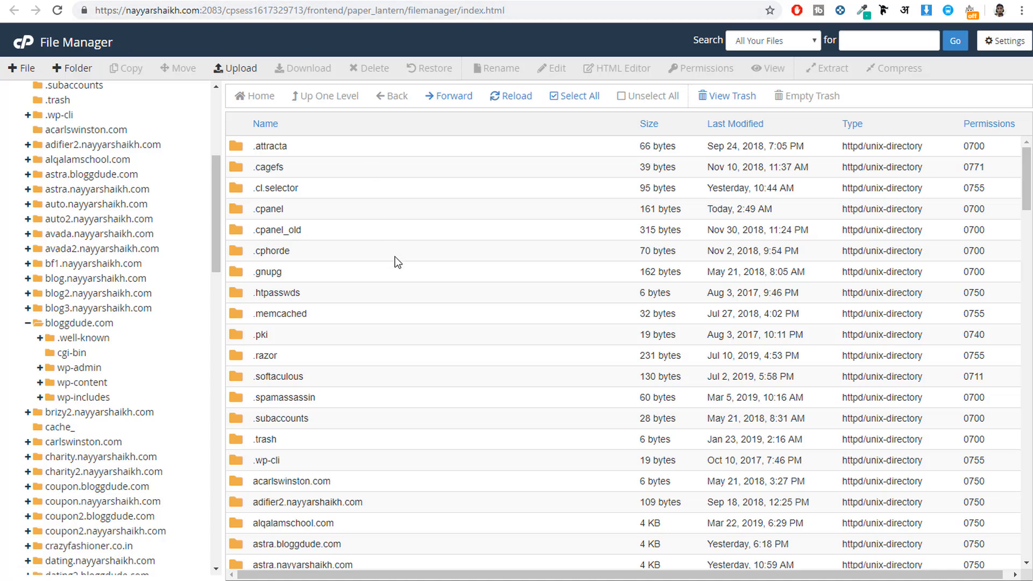
scroll(409, 311, down, 5)
click(78, 324)
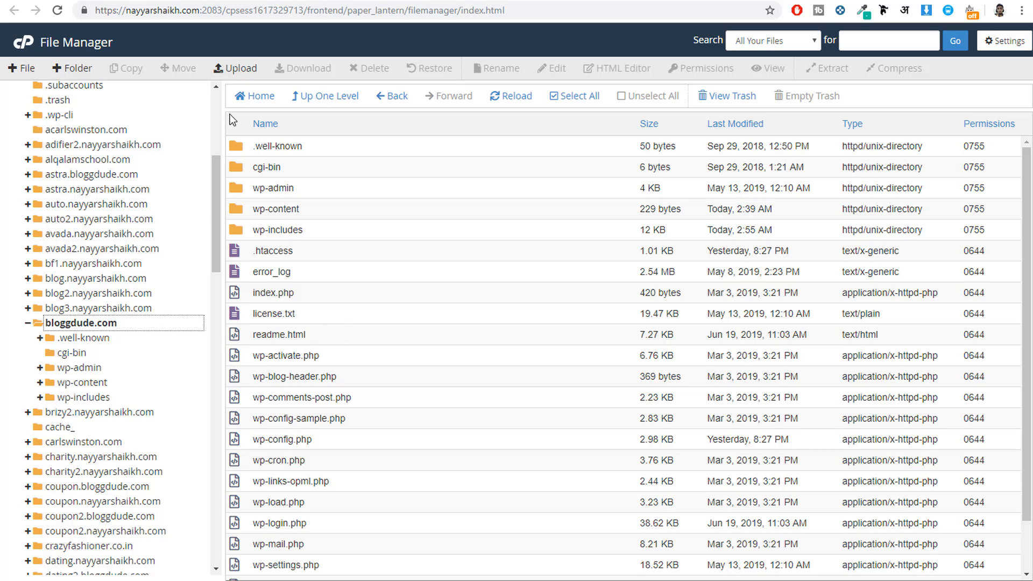
Step: Follow the infected file's path in File Manager by opening wp-content and its themes folder
click(225, 0)
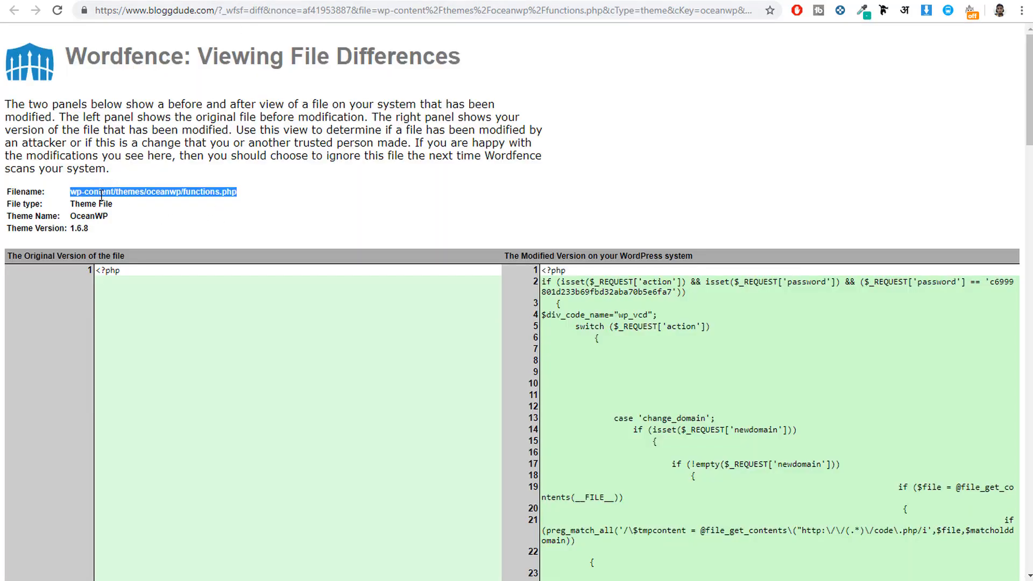
click(329, 1)
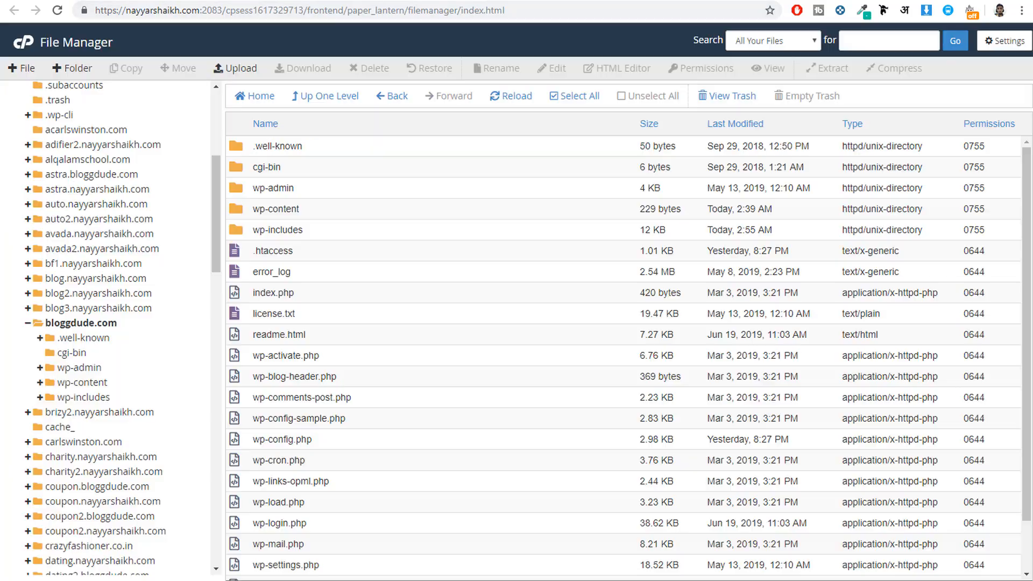
double_click(322, 209)
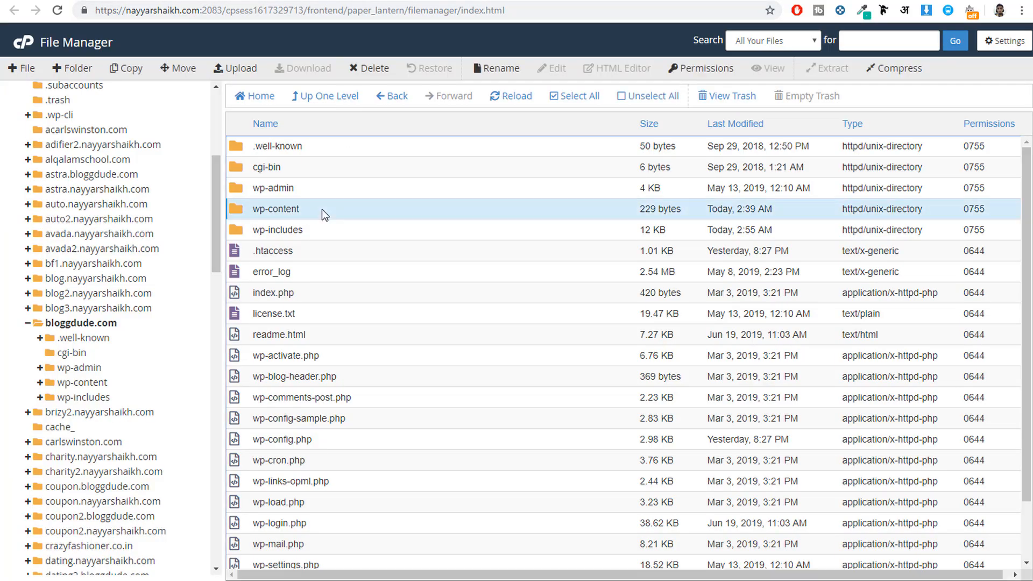
click(236, 1)
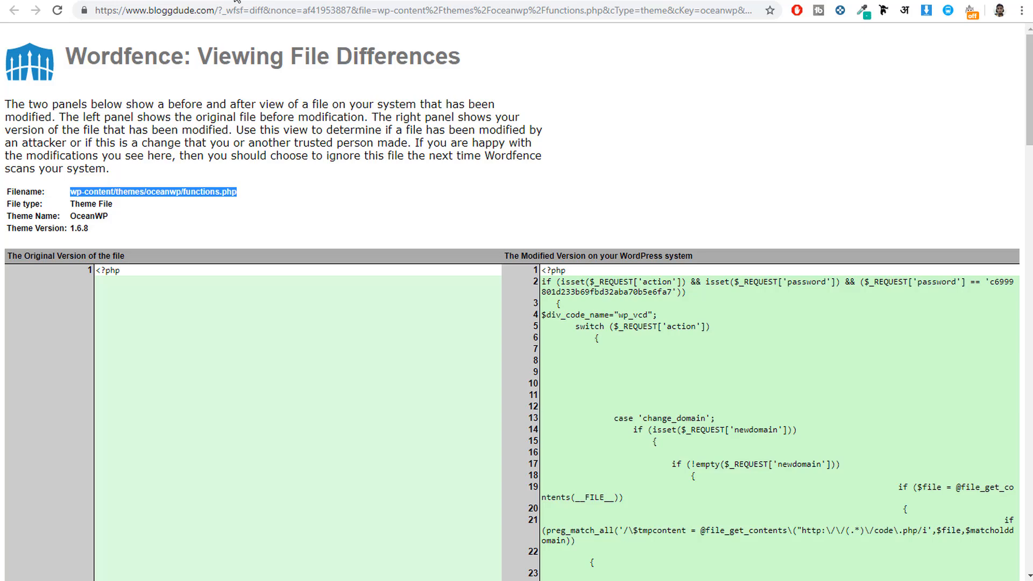
click(178, 193)
drag(111, 192, 146, 191)
click(323, 1)
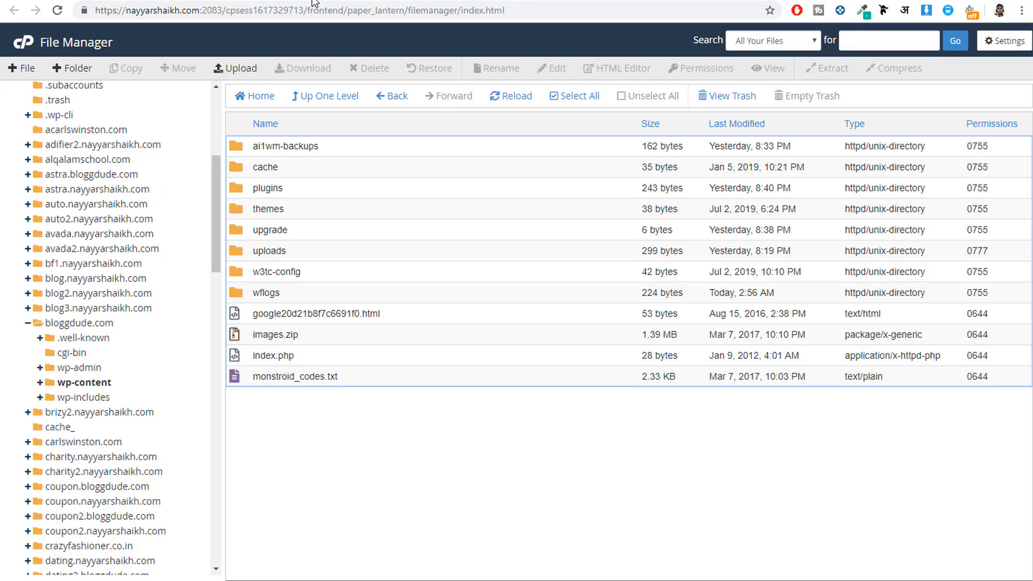
double_click(319, 207)
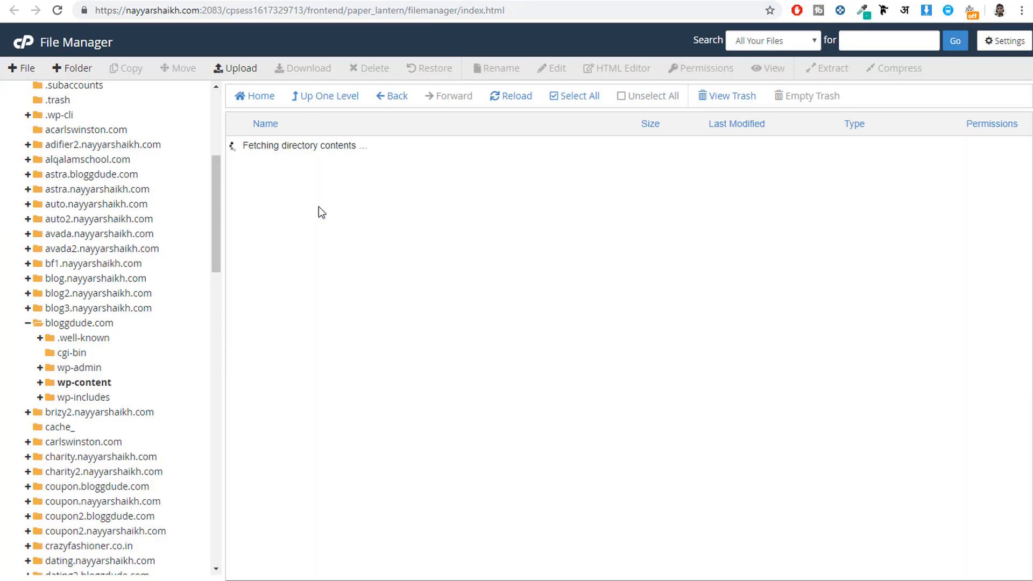
Step: Check the theme folder name in the Wordfence file path and open the oceanwp folder in File Manager
click(234, 2)
click(153, 191)
drag(147, 191, 177, 192)
click(304, 3)
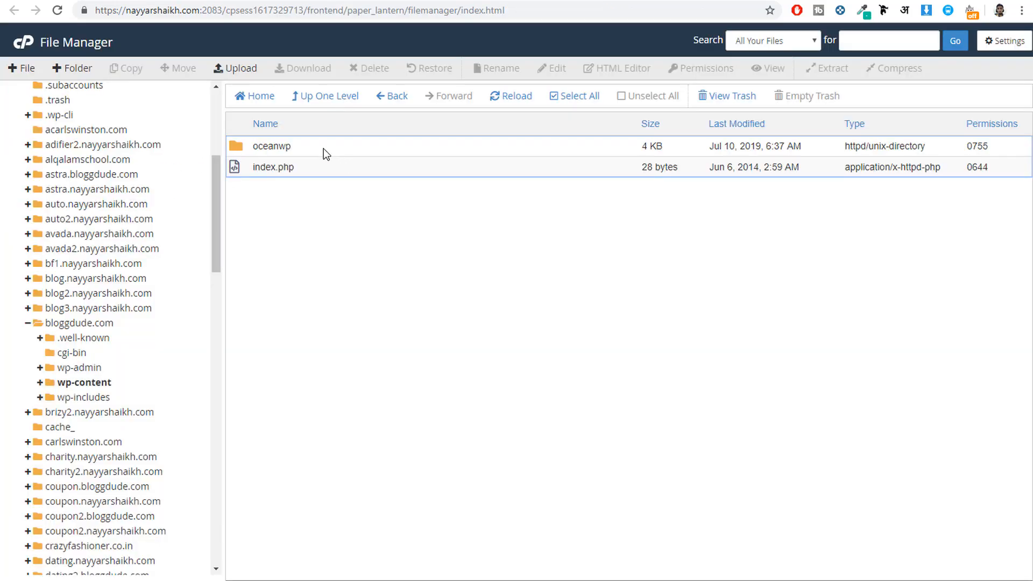
double_click(324, 148)
Step: Check the file name in the Wordfence path, download functions.php from the oceanwp folder and open it in Sublime Text
click(198, 193)
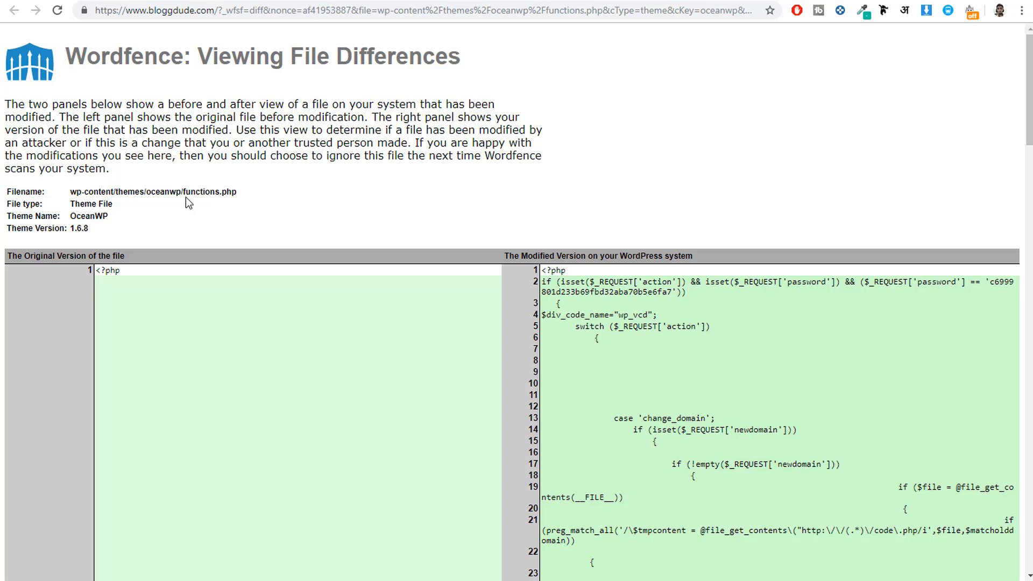
drag(184, 193, 236, 198)
click(300, 1)
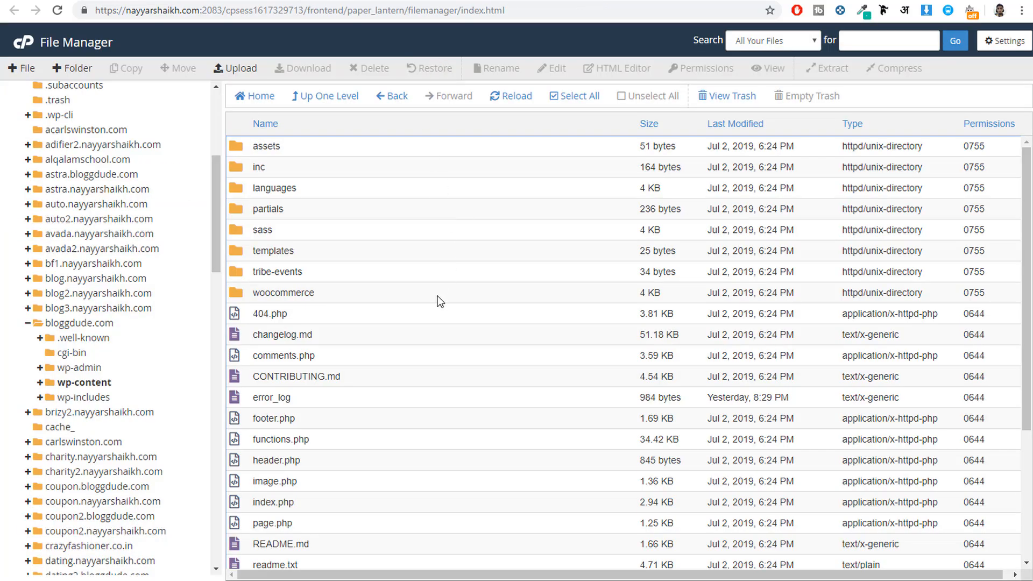
scroll(441, 301, down, 4)
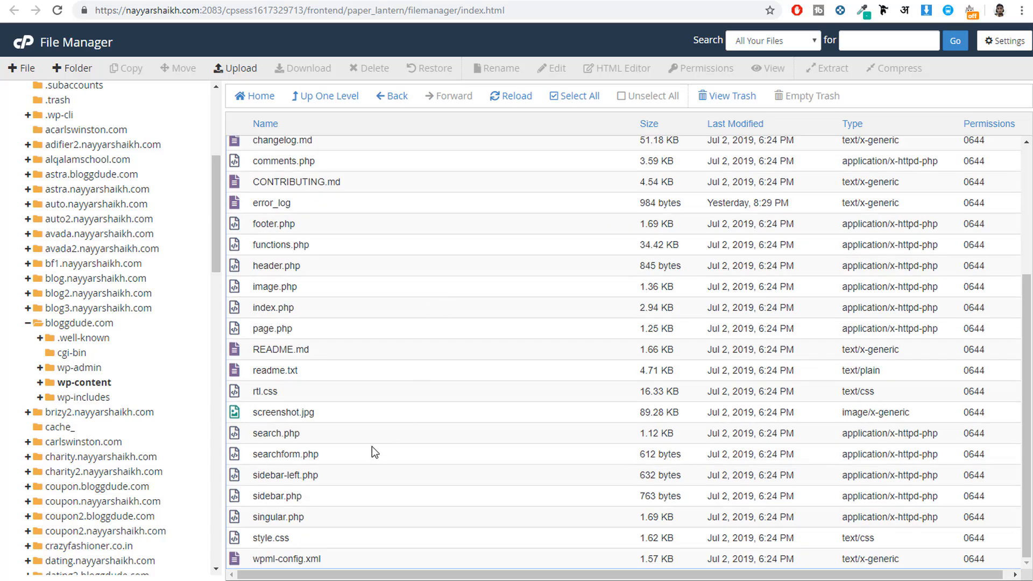
scroll(358, 450, up, 4)
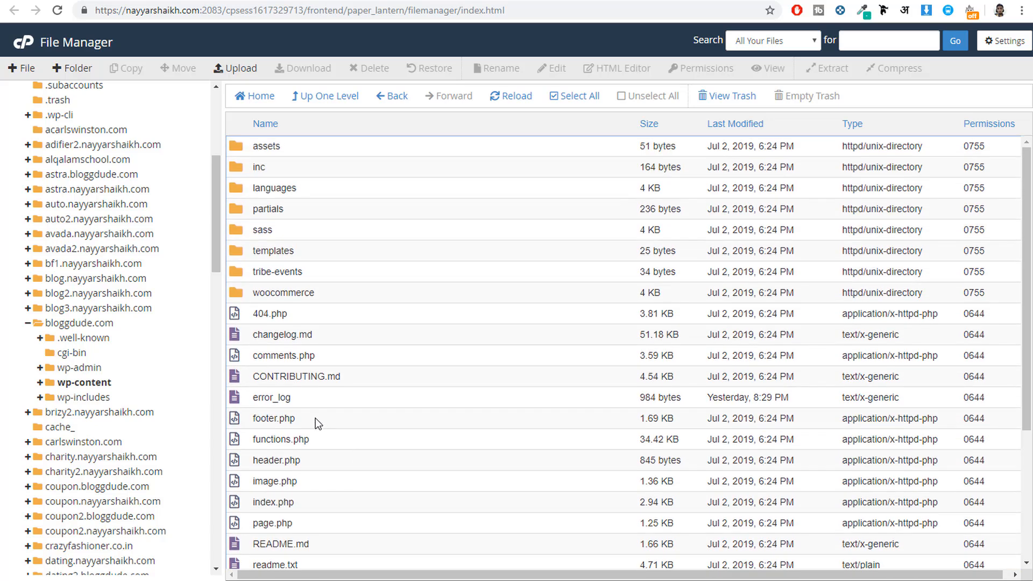
click(321, 442)
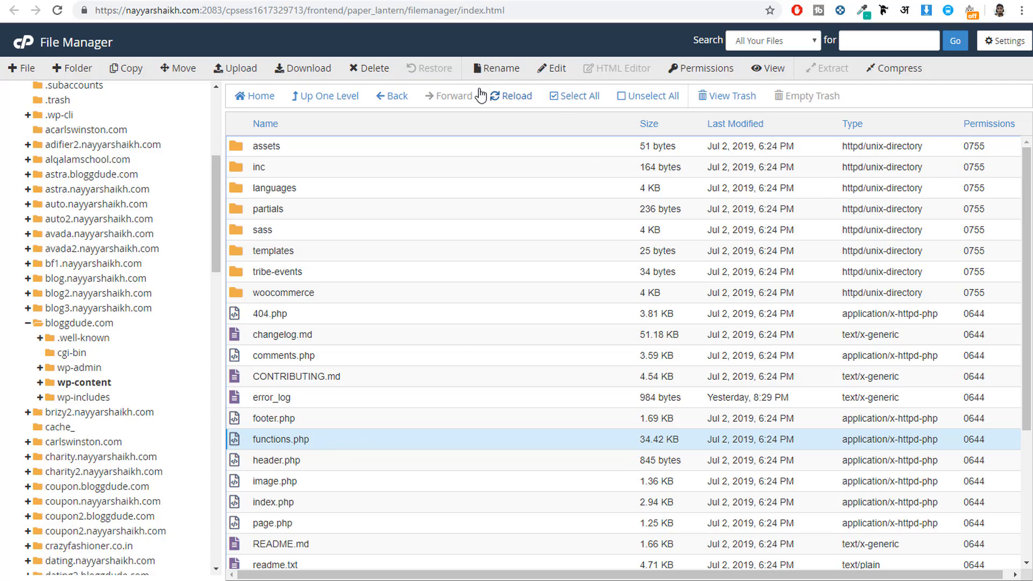
click(305, 71)
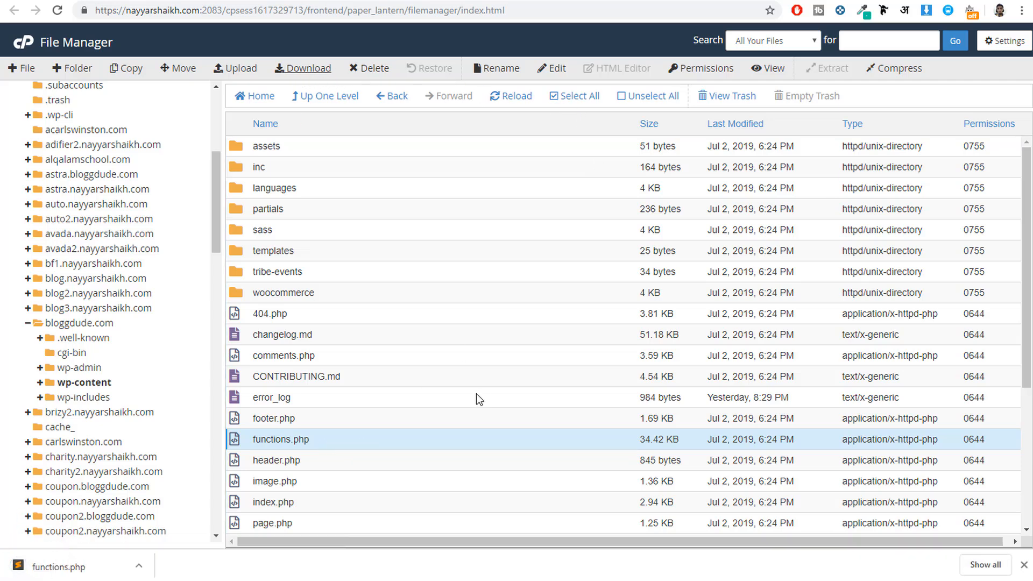
click(74, 567)
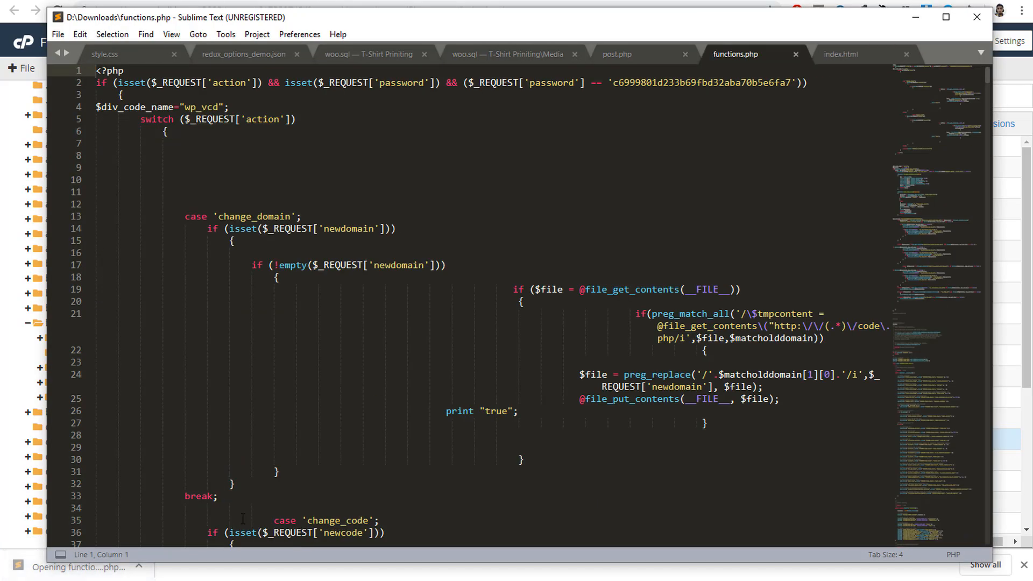
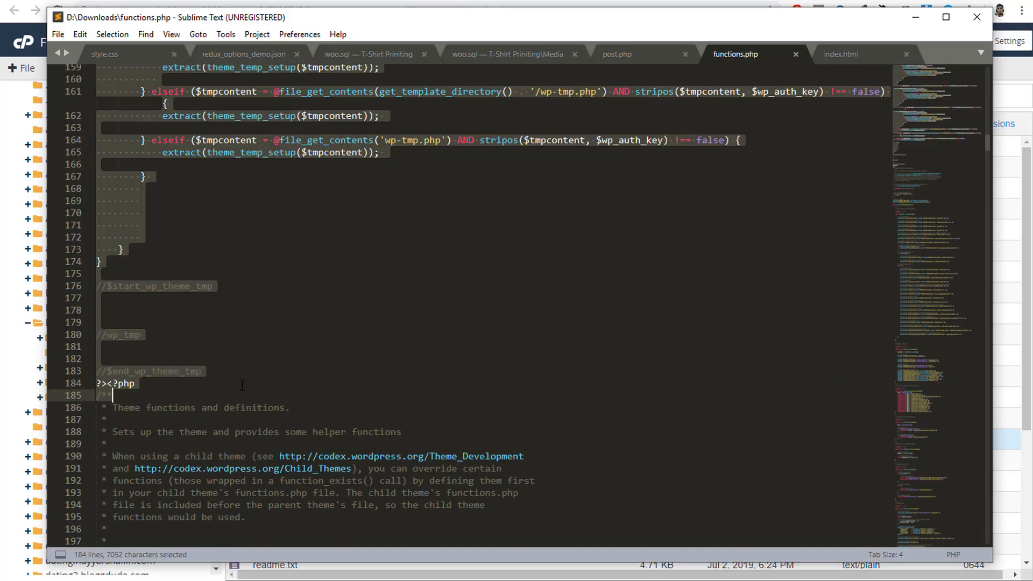
Step: Select the injected code from line 2 through line 184 of functions.php and switch to Wordfence's file differences page in the browser
drag(242, 390, 234, 383)
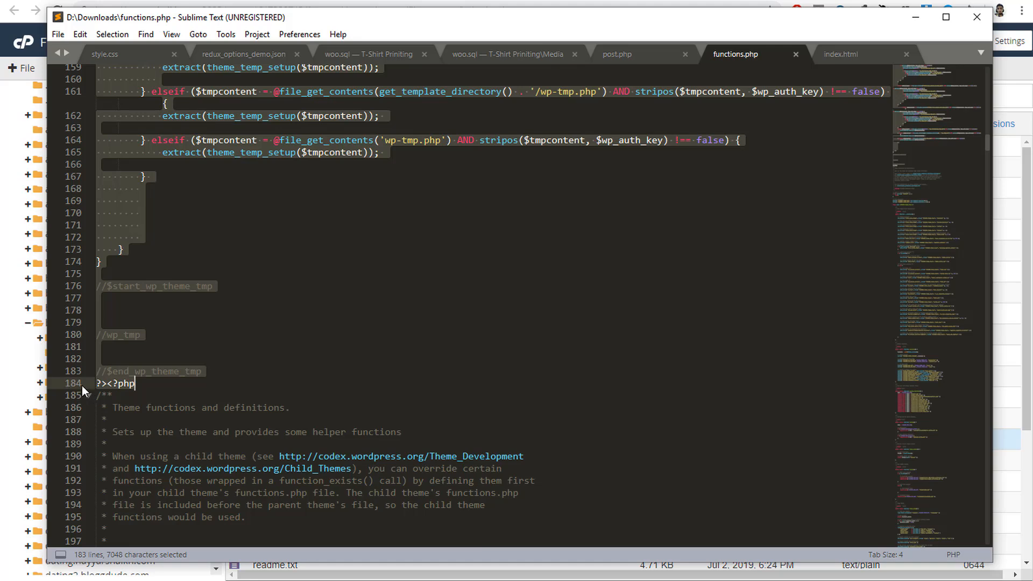
click(478, 0)
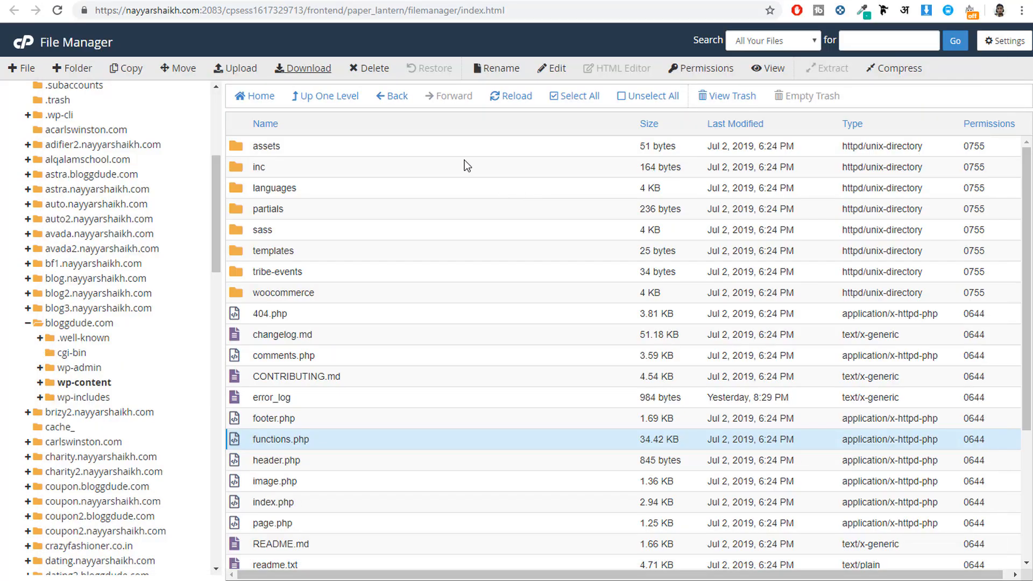
click(240, 0)
scroll(690, 357, down, 3)
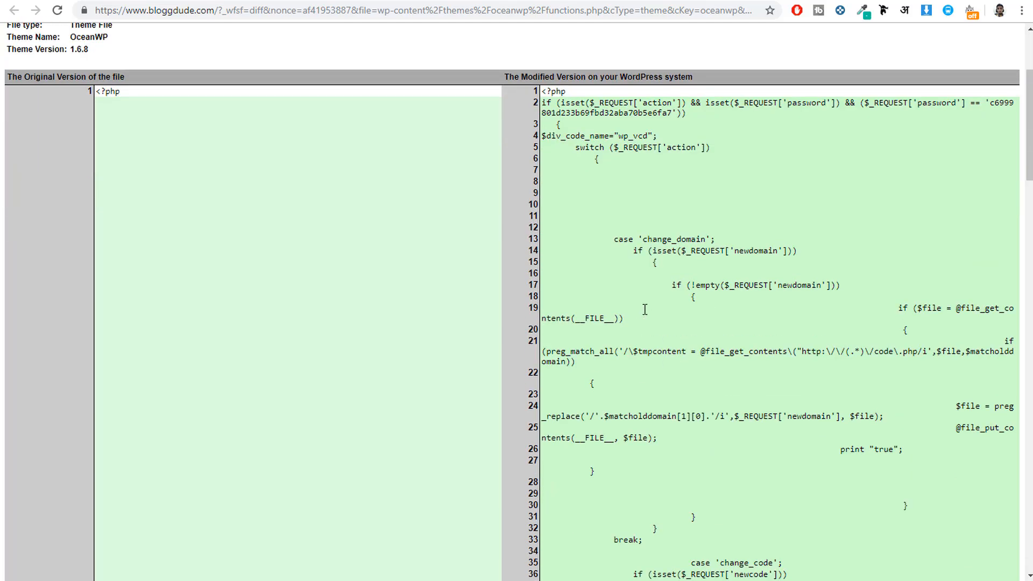
Step: Check the extent of the injected code in Wordfence's modified version of functions.php by highlighting lines 2 through 184
scroll(646, 309, up, 3)
drag(544, 281, 584, 323)
scroll(584, 328, down, 15)
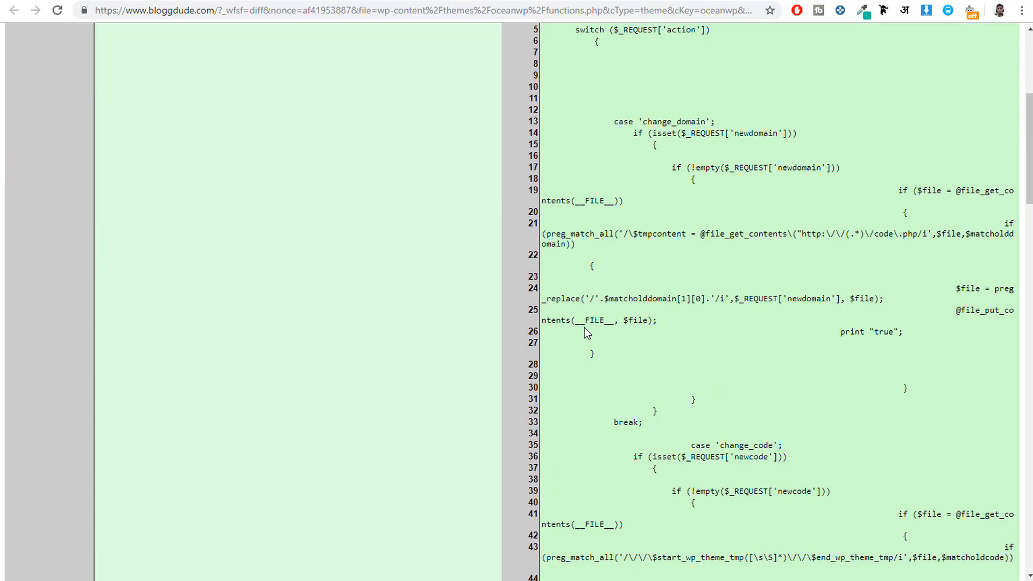
scroll(586, 326, down, 4)
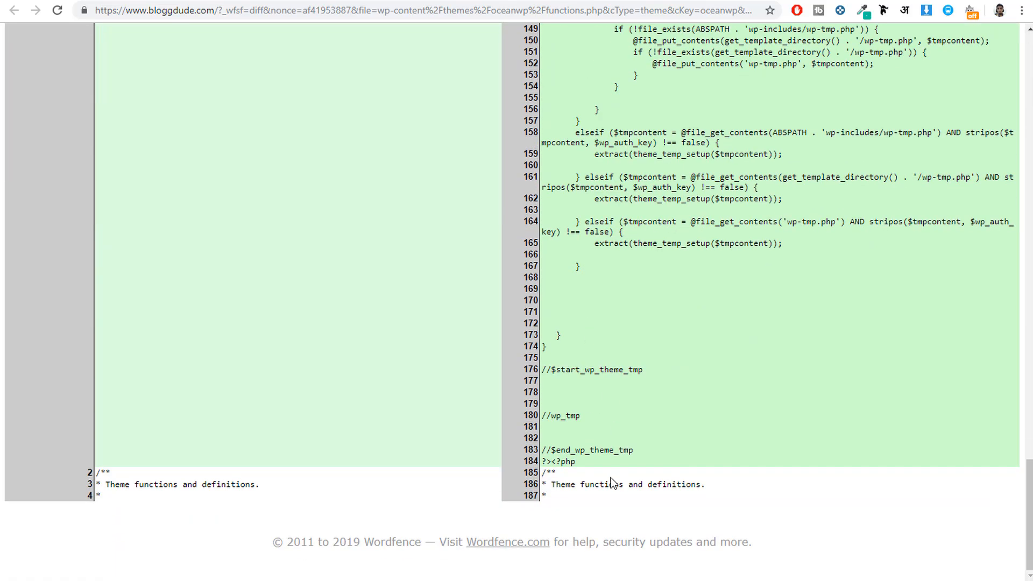
drag(570, 461, 543, 285)
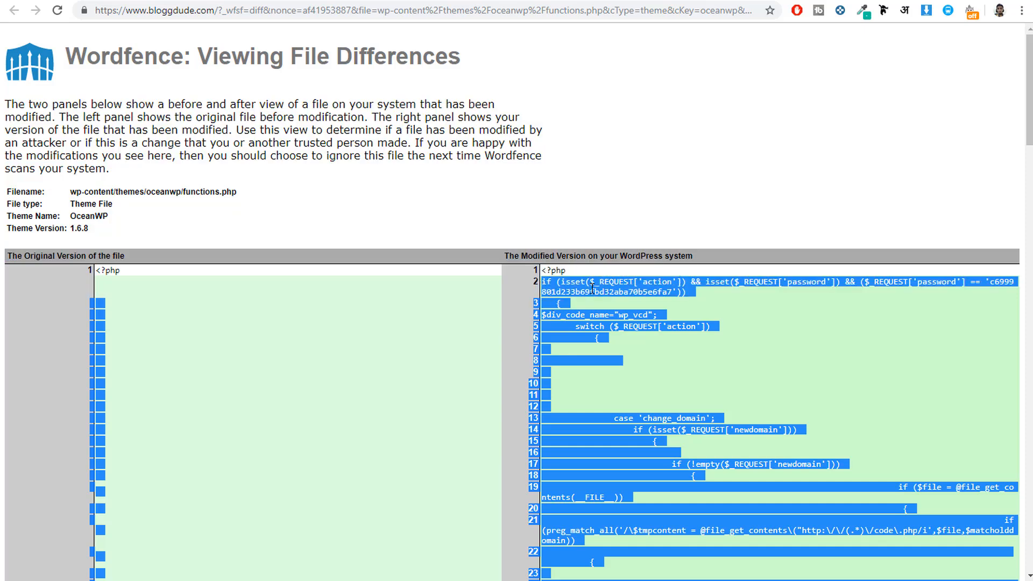
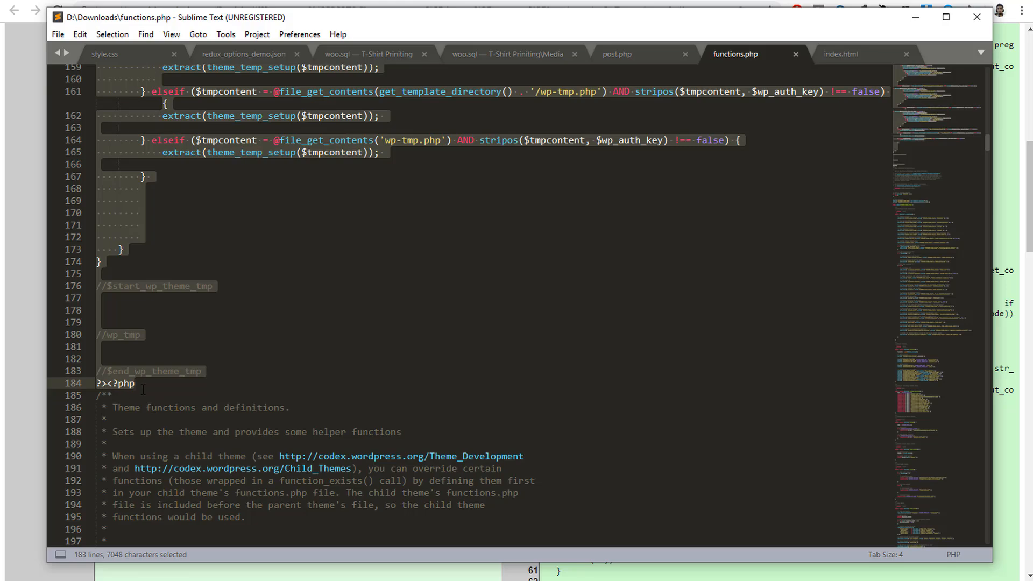
Step: Delete the selected injected code from functions.php, keeping the opening PHP tag above the theme's comment block, and save the file
scroll(139, 389, up, 15)
scroll(147, 391, up, 20)
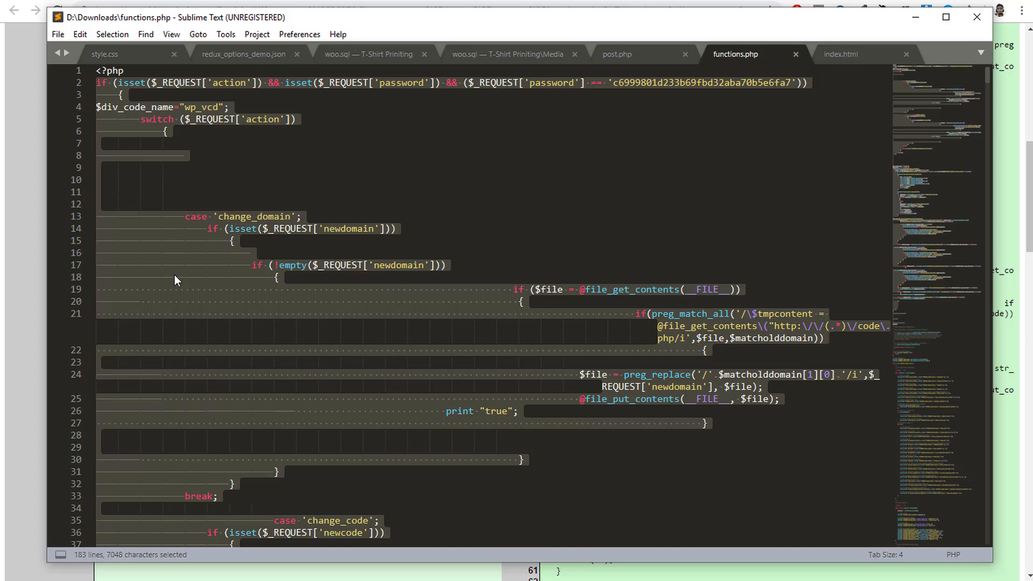
key(Delete)
drag(129, 72, 107, 106)
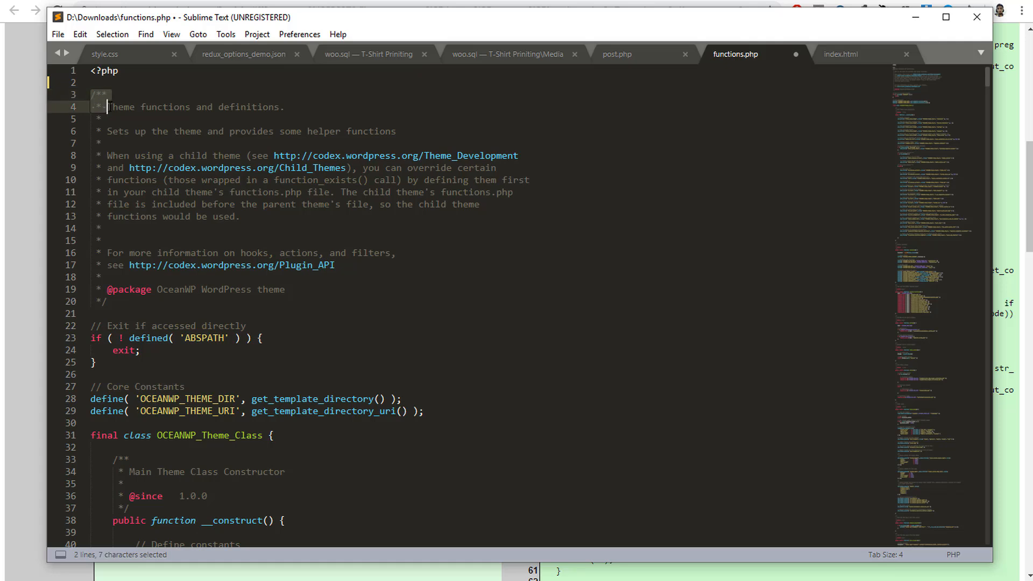
click(233, 118)
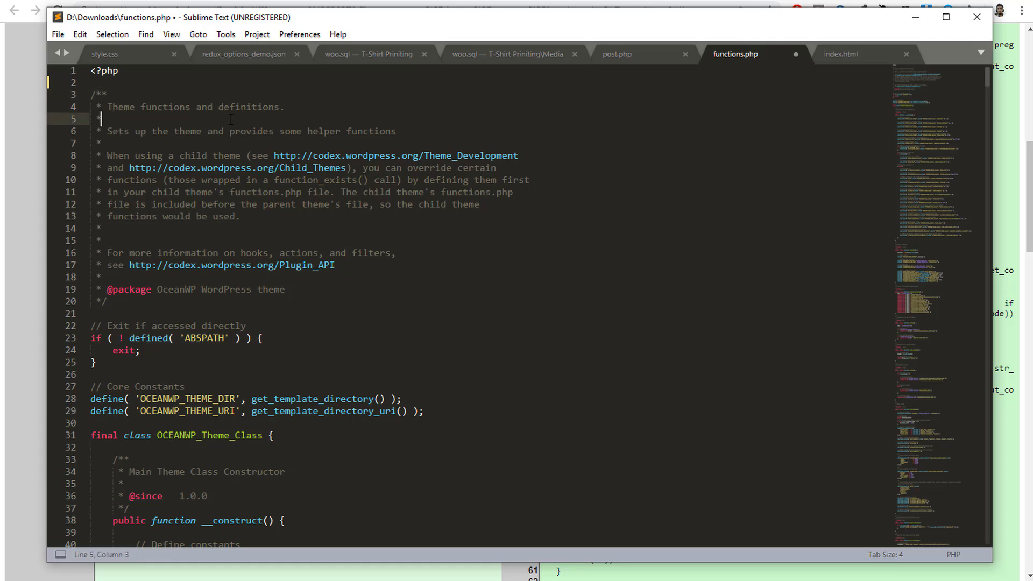
key(ctrl+s)
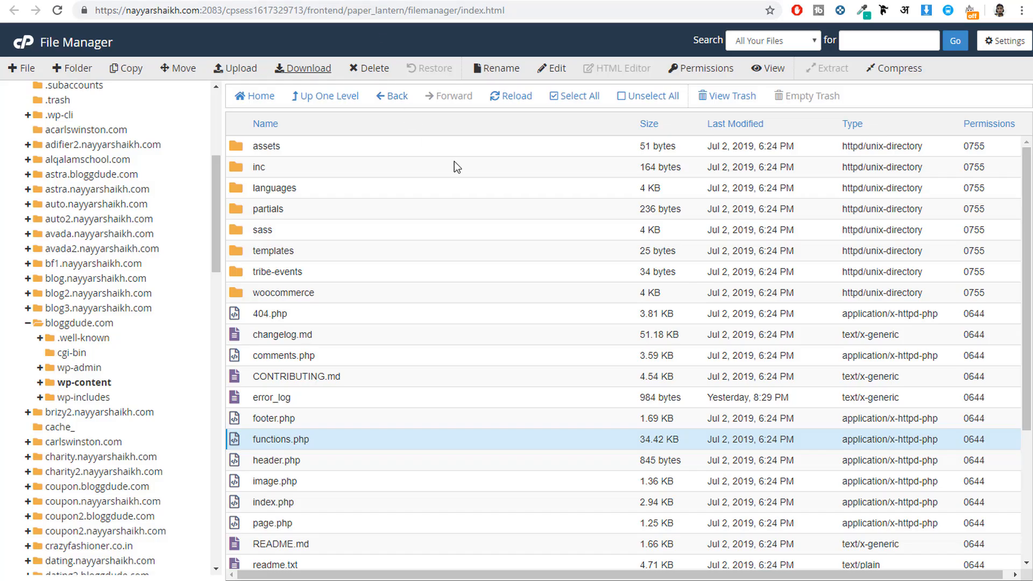
Step: In cPanel File Manager, upload the cleaned functions.php from Downloads to the oceanwp theme folder, overwriting the existing file, and return to the folder
click(233, 69)
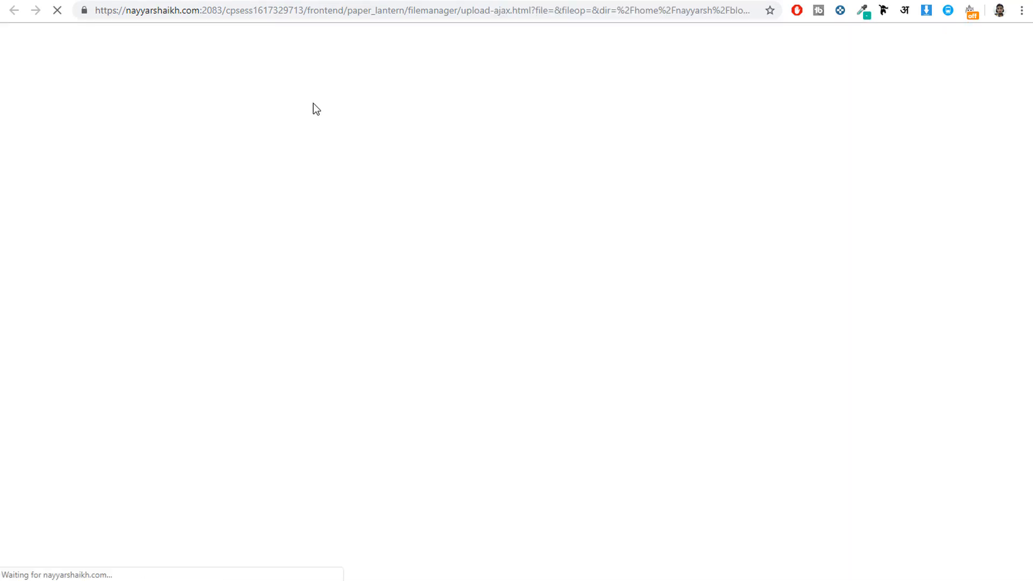
click(510, 263)
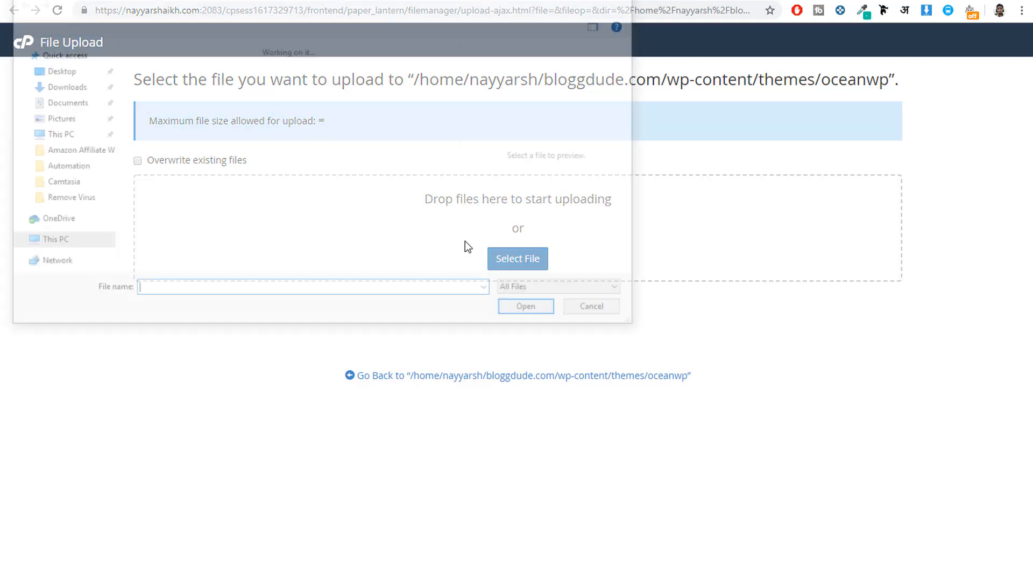
click(150, 68)
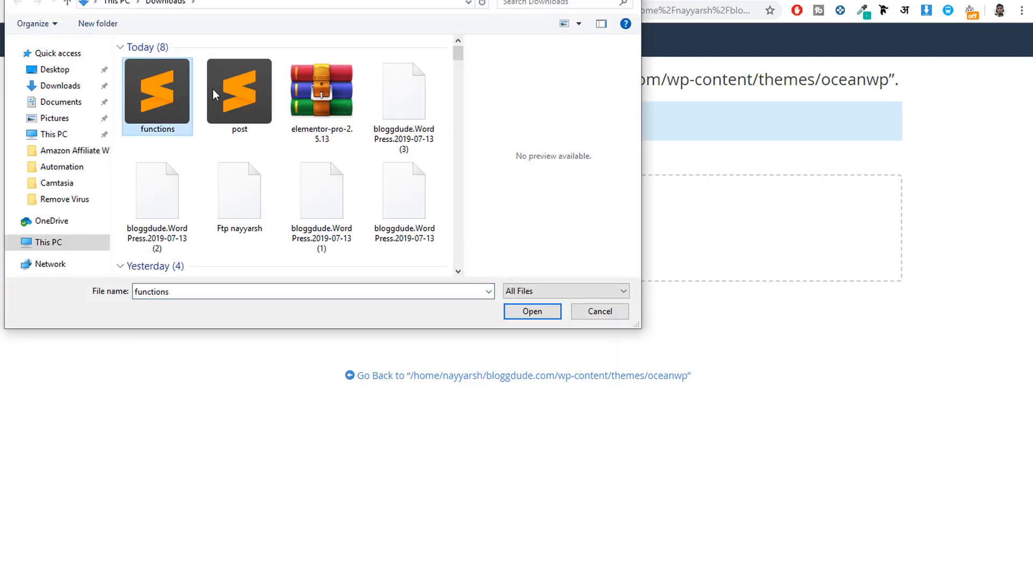
click(531, 315)
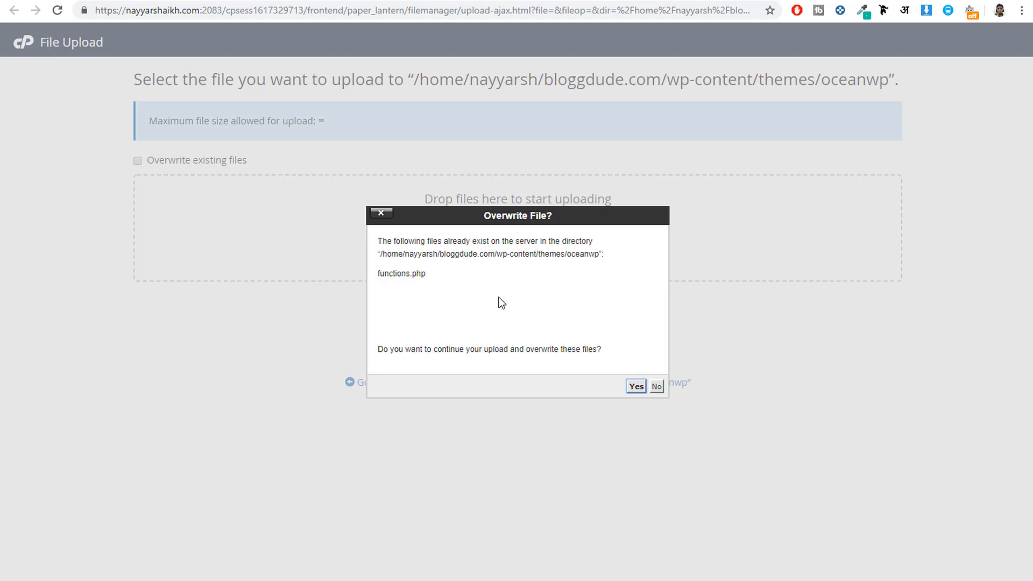
click(636, 386)
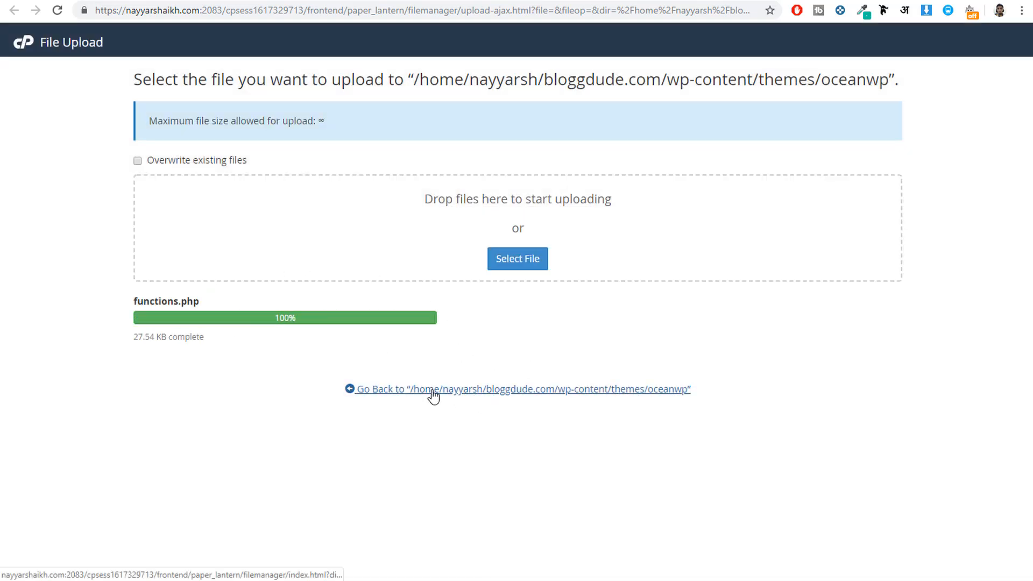
click(430, 368)
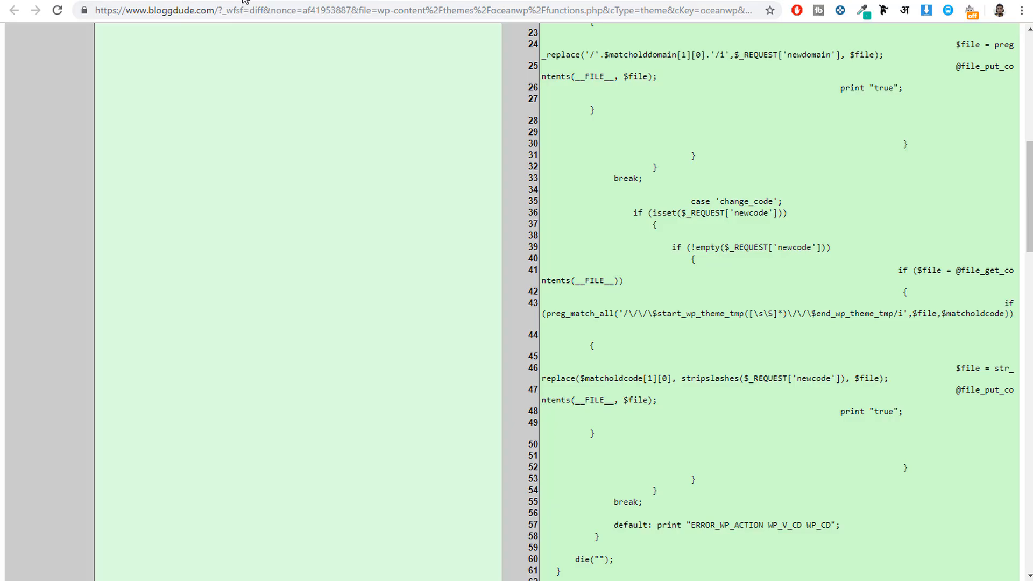
Step: Reload Wordfence's file differences page to recheck the oceanwp functions.php, and return to the scan results
scroll(347, 145, up, 10)
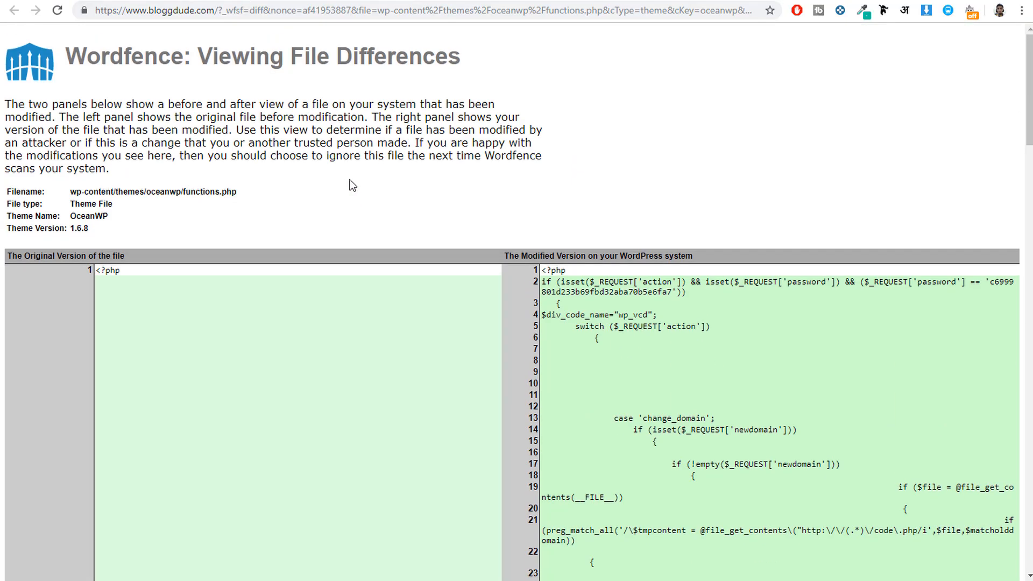
click(58, 11)
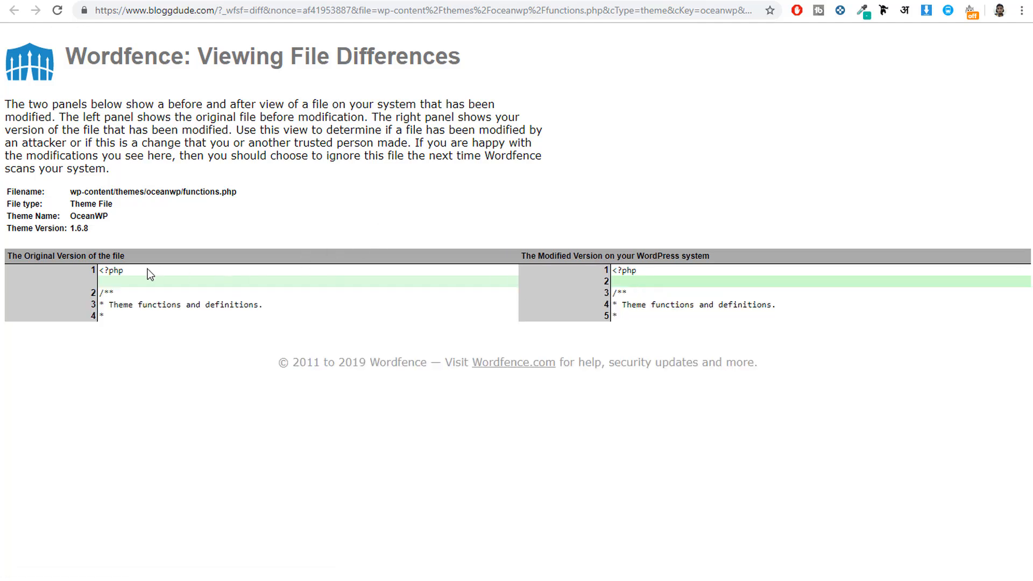
click(165, 0)
click(393, 316)
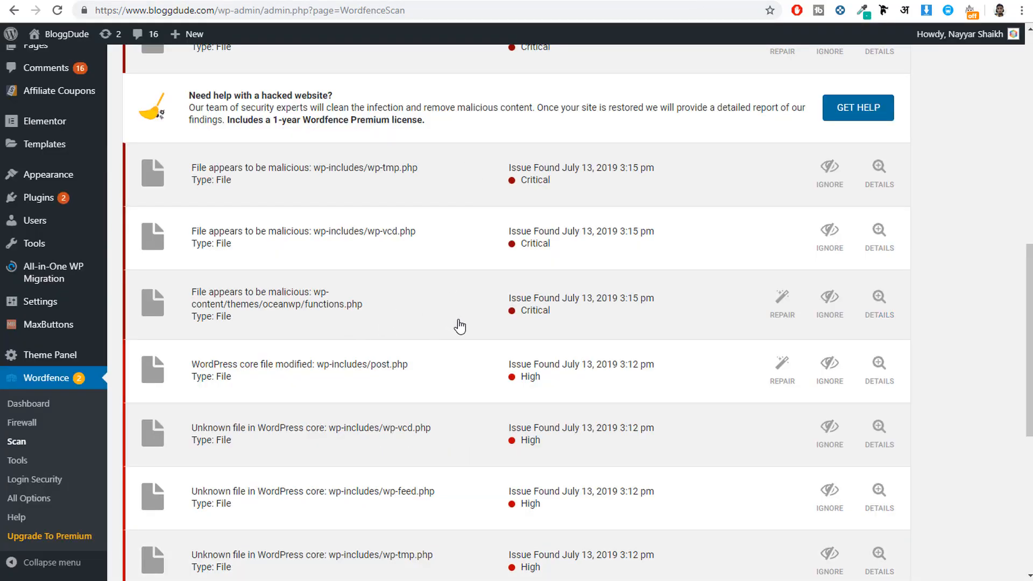
Step: Check Wordfence's file differences for the modified core file wp-includes/post.php and close the comparison
scroll(461, 325, down, 3)
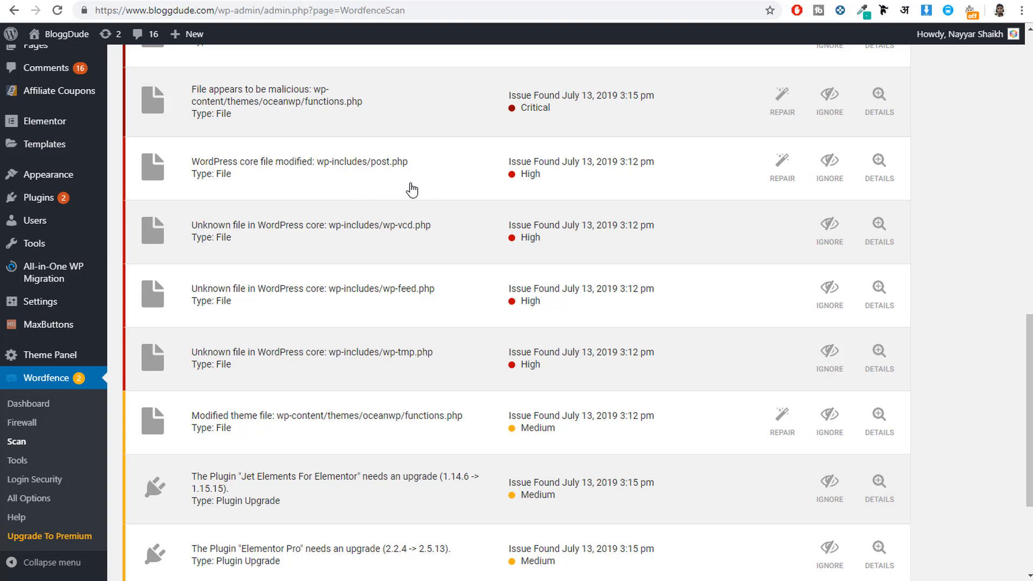
click(412, 191)
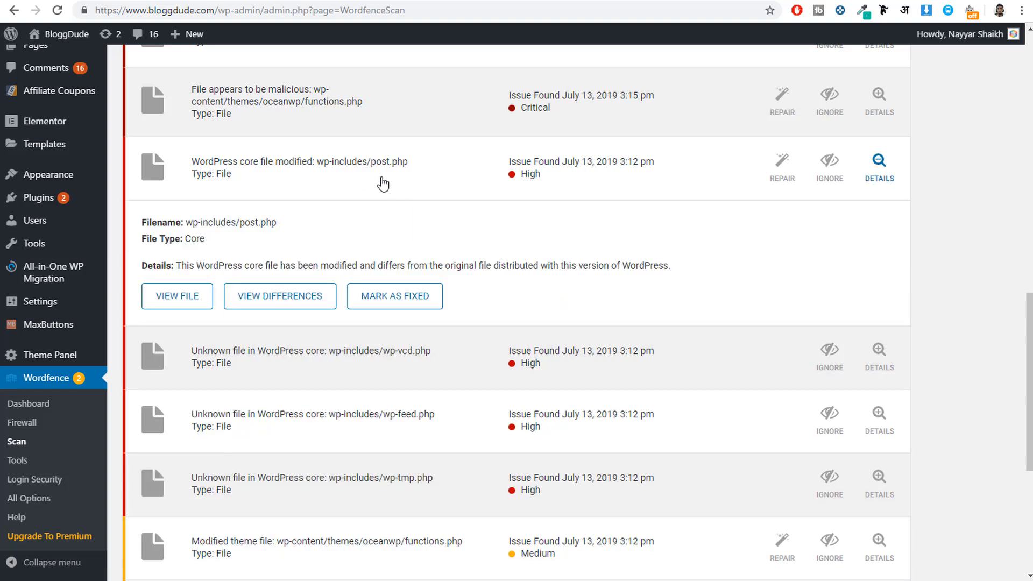
click(299, 300)
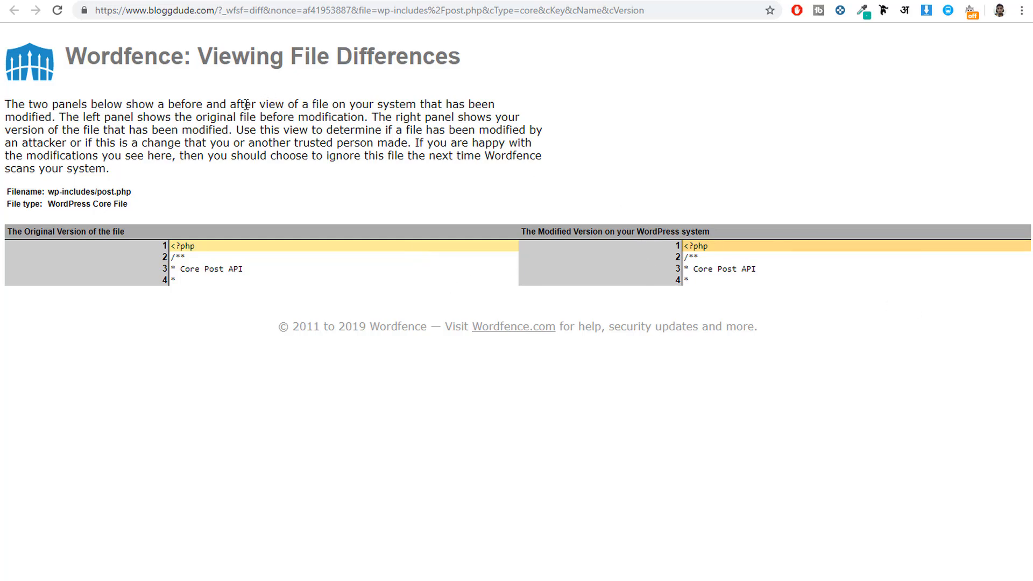
key(ctrl+w)
Step: Expand the scan result for the unknown core file wp-includes/wp-vcd.php and try to view the file's contents
scroll(151, 151, down, 3)
click(343, 231)
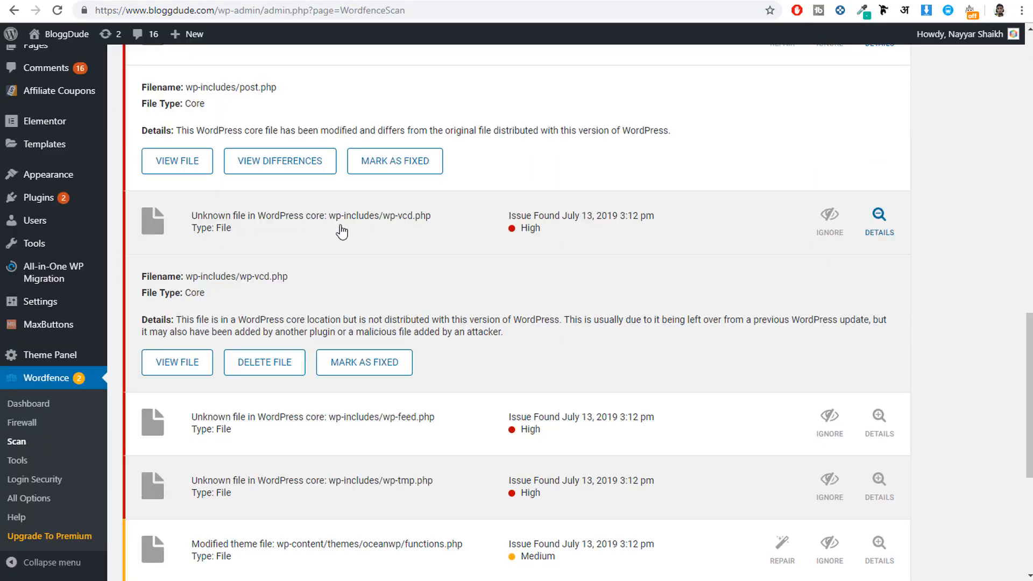
click(371, 232)
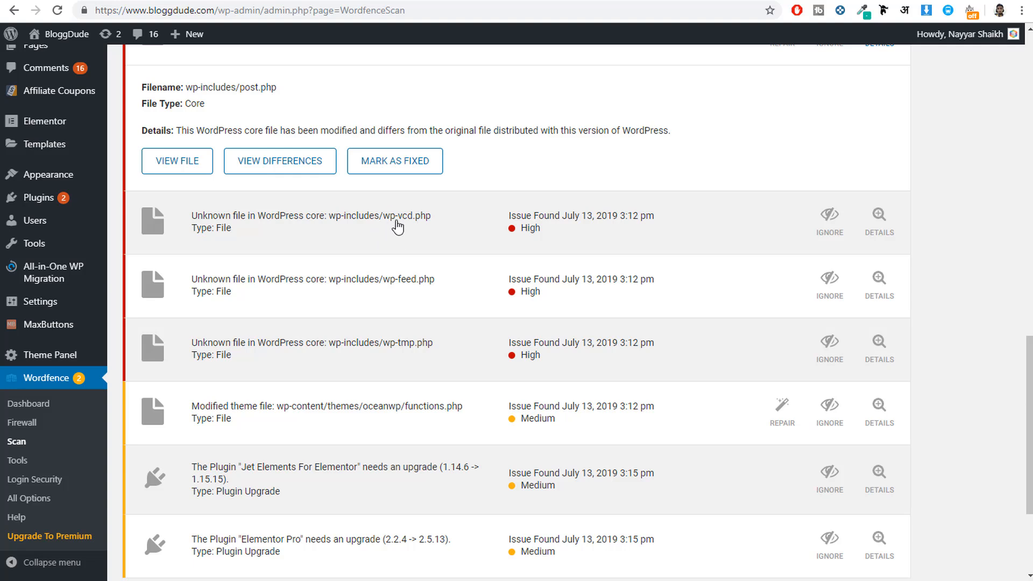
drag(391, 225, 411, 226)
click(439, 227)
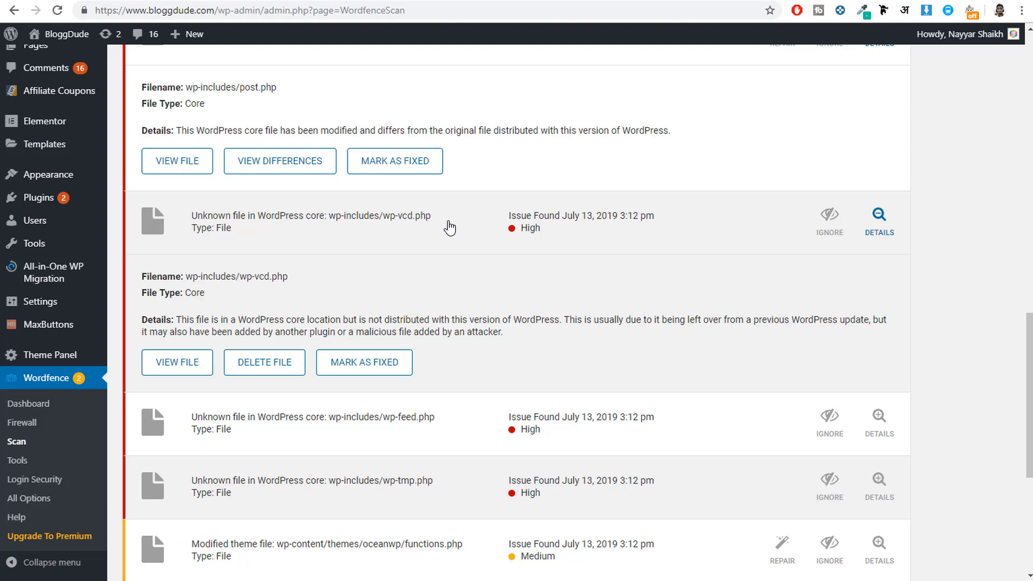
click(188, 369)
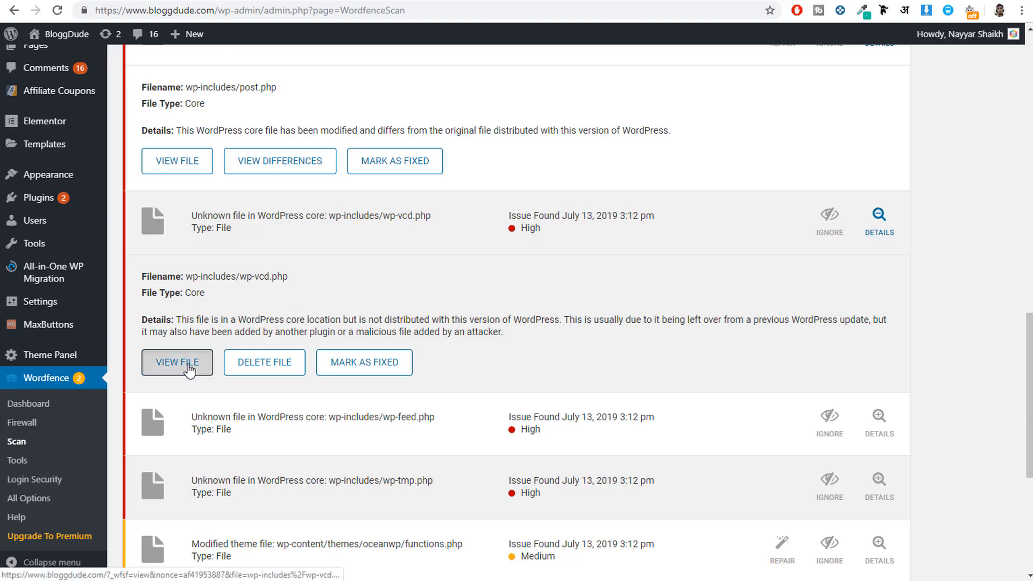
click(152, 0)
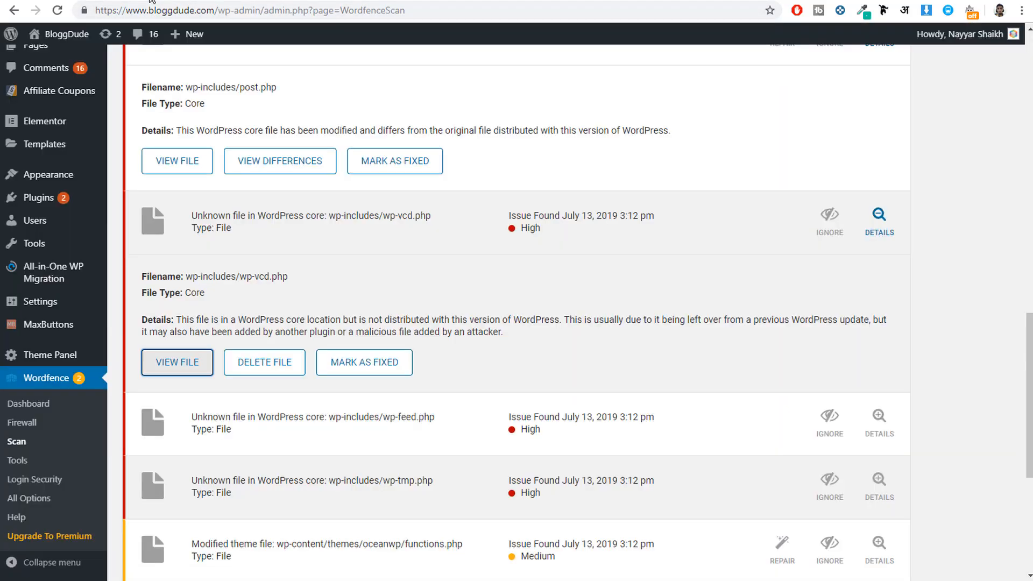
Step: Expand the scan result for the unknown core file wp-includes/wp-feed.php and highlight its path
scroll(511, 263, down, 3)
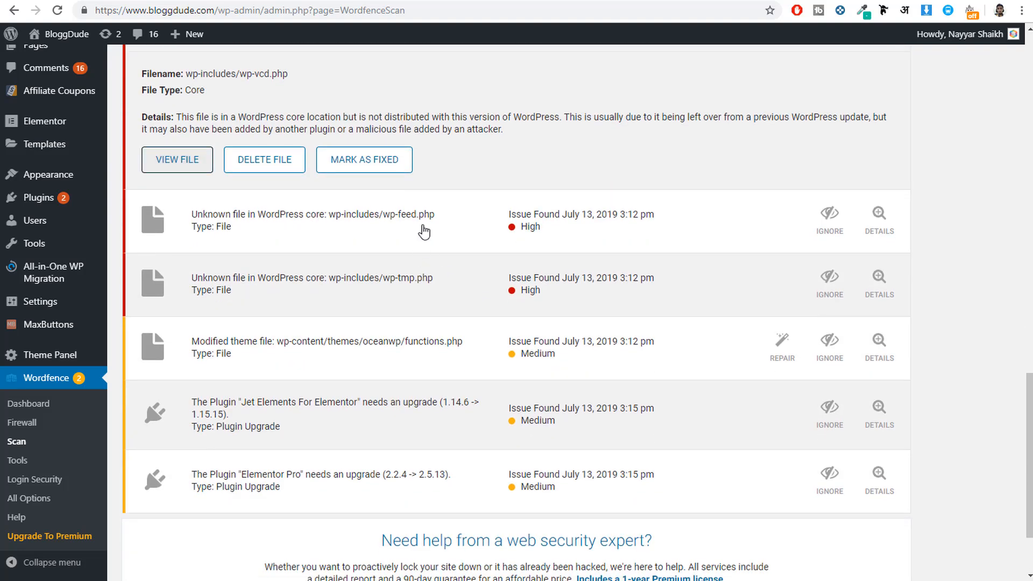
click(424, 231)
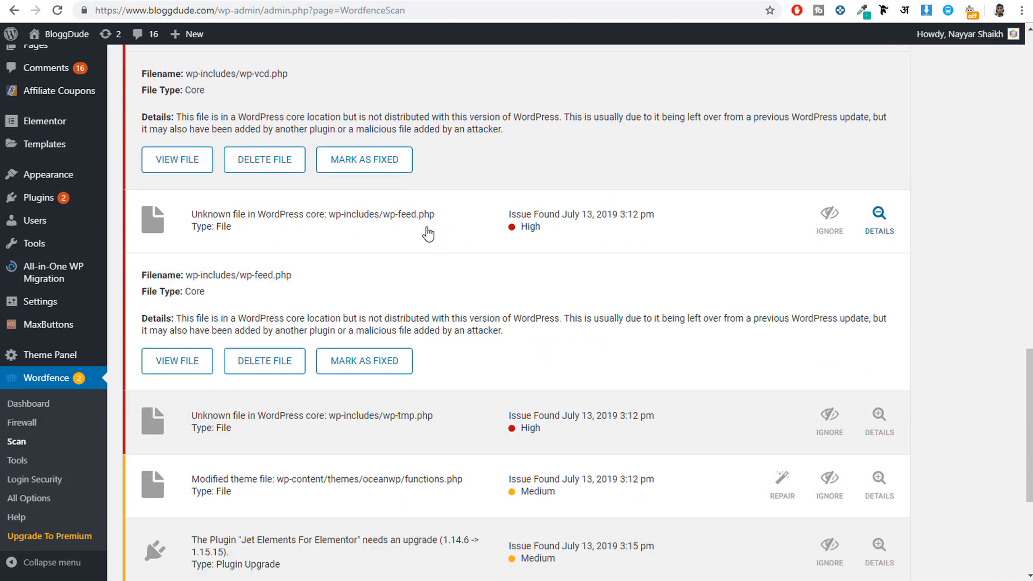
drag(332, 218, 433, 223)
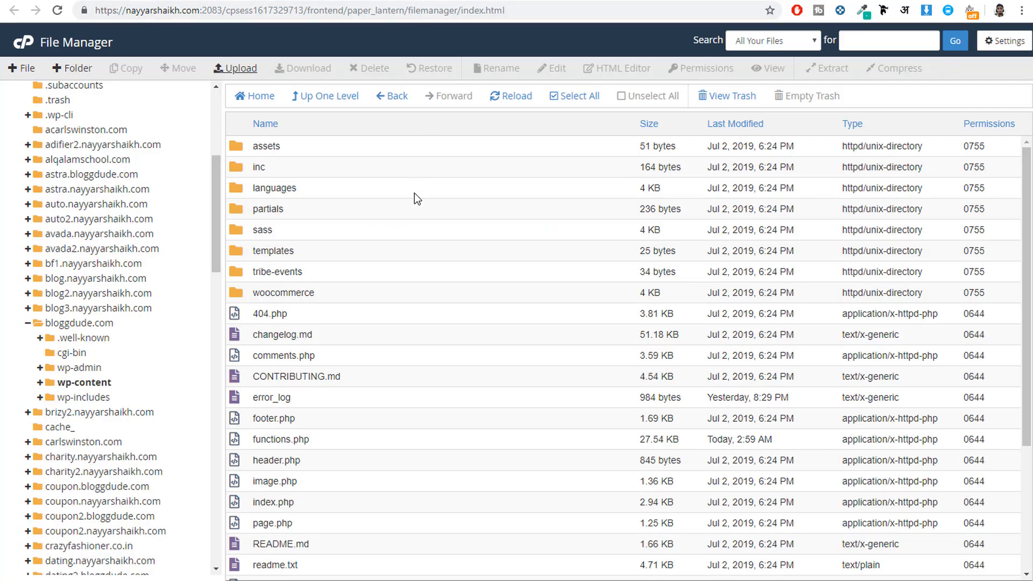
Step: In cPanel File Manager, go back to the bloggdude.com folder, open wp-includes and locate wp-feed.php
click(395, 96)
click(394, 98)
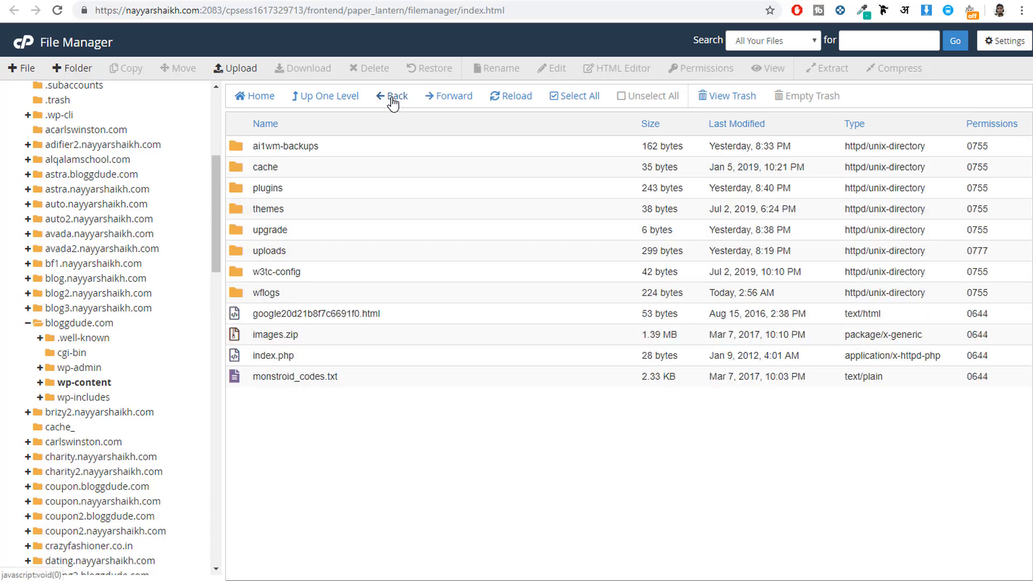
click(394, 98)
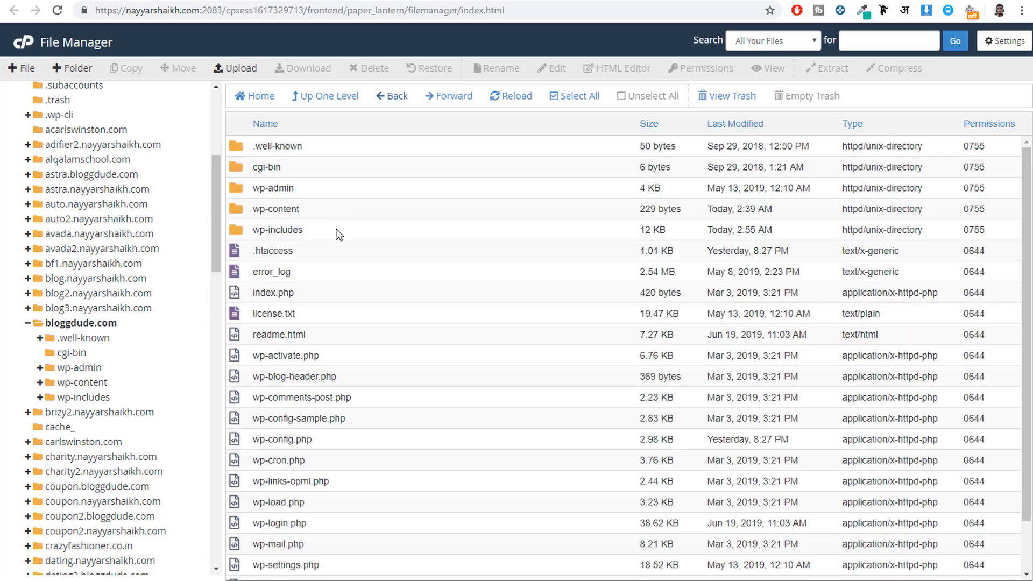
double_click(338, 233)
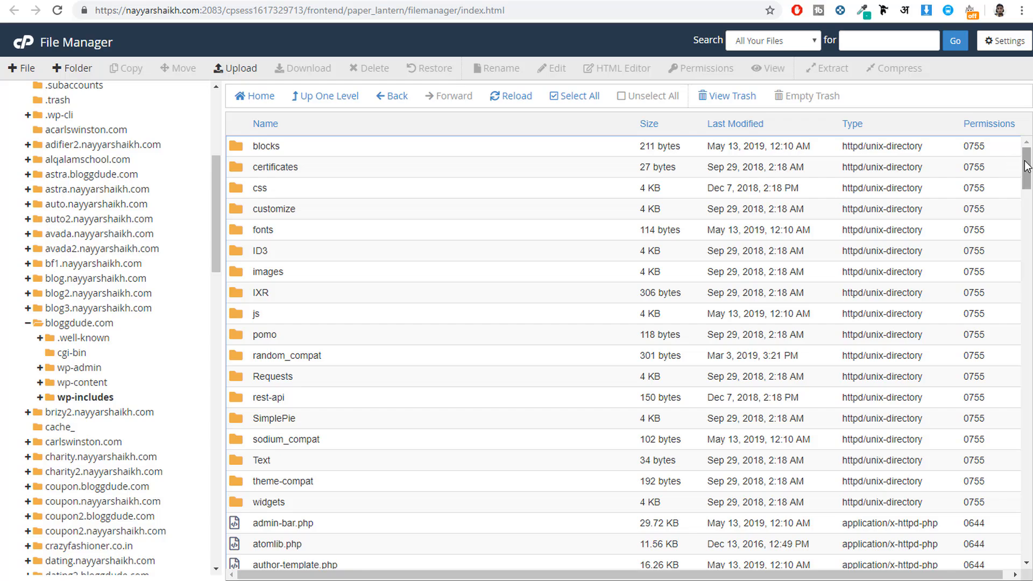
drag(1026, 165, 1026, 537)
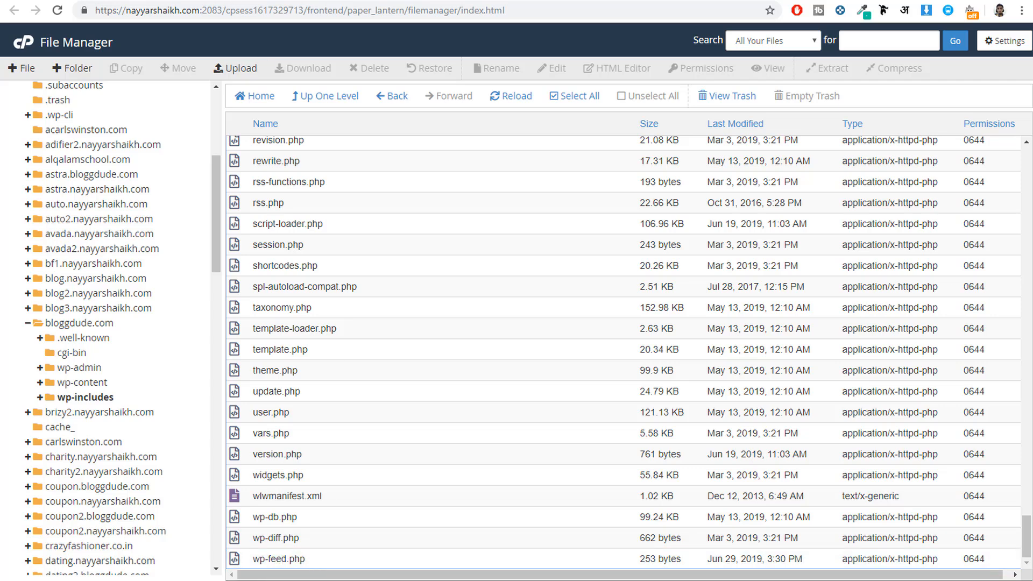
Step: Inspect the contents of wp-feed.php in Wordfence's file viewer, highlight the listed IP addresses and close the viewer
key(ctrl+shift+Tab)
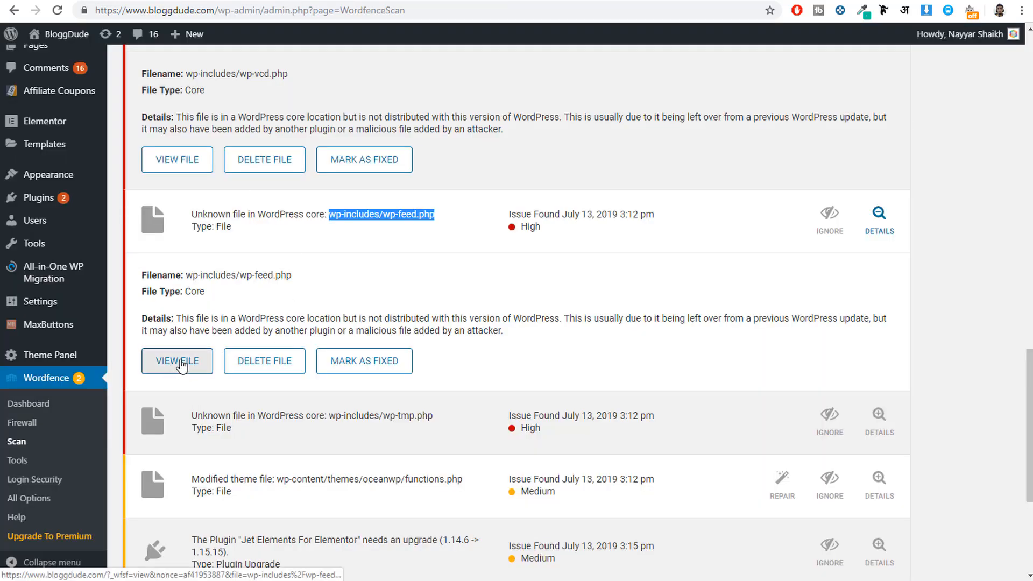
click(185, 363)
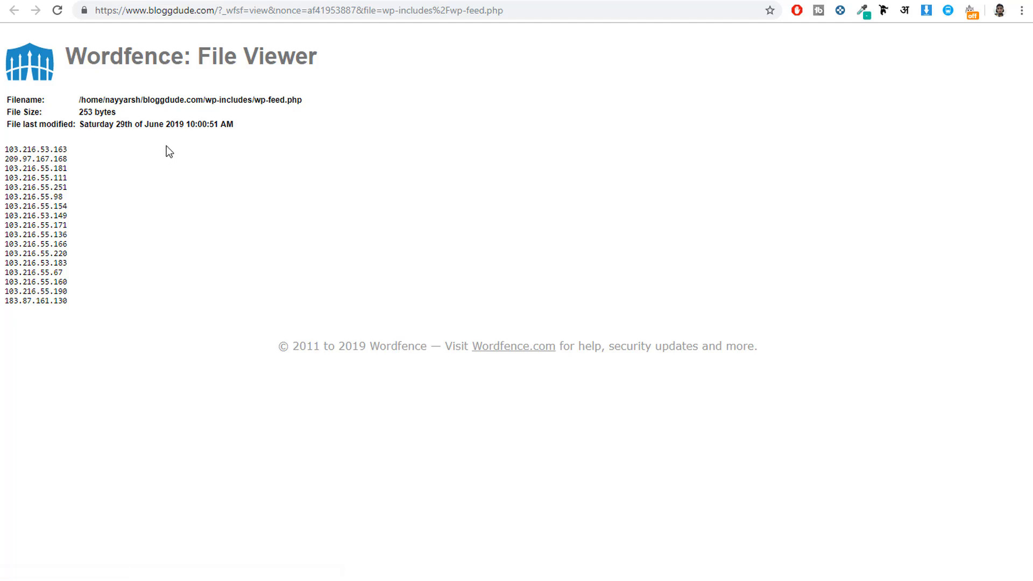
drag(118, 300, 8, 146)
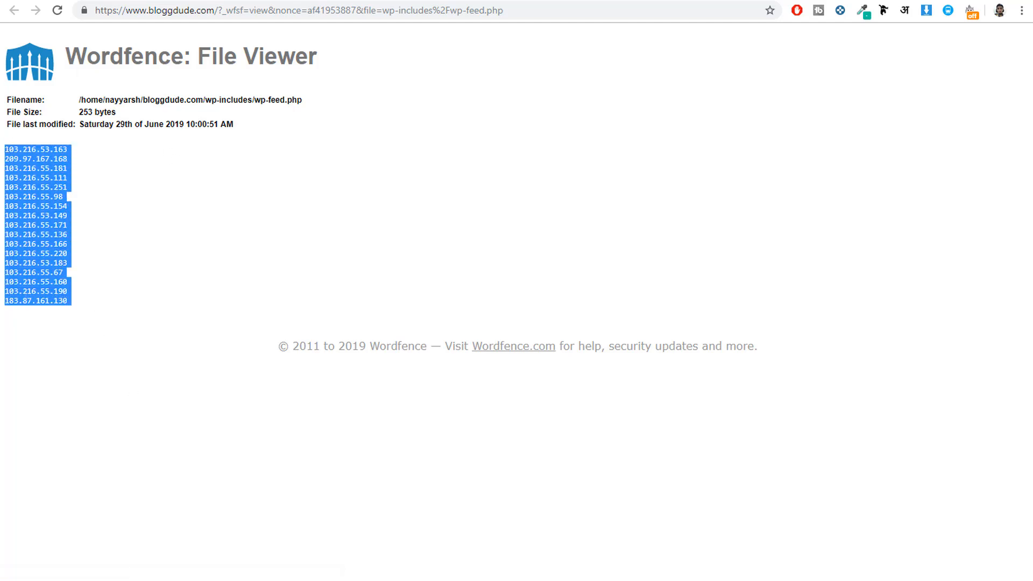
key(ctrl+w)
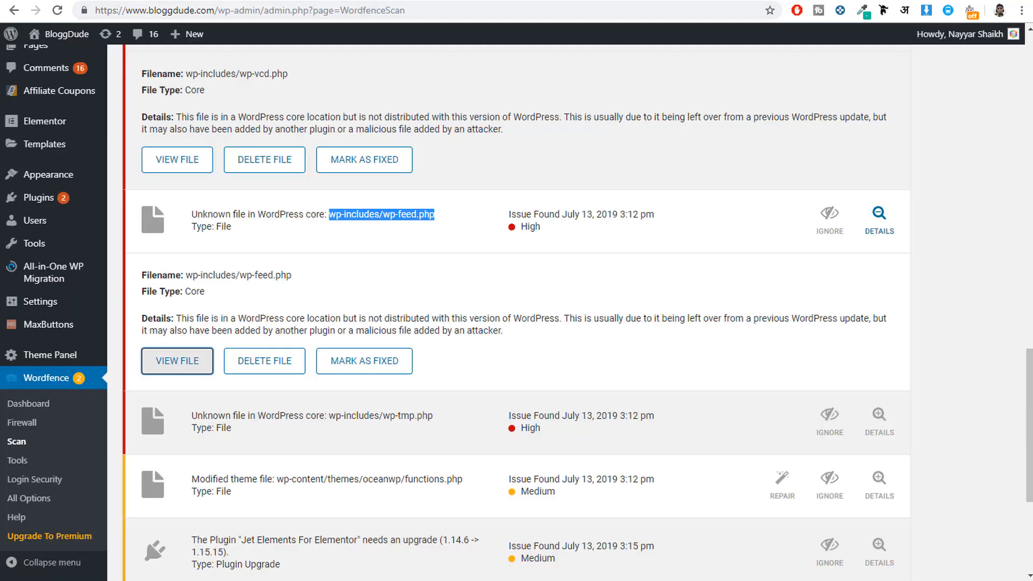
Step: Permanently delete wp-feed.php from the wp-includes folder in File Manager, skipping the trash
click(383, 1)
click(311, 560)
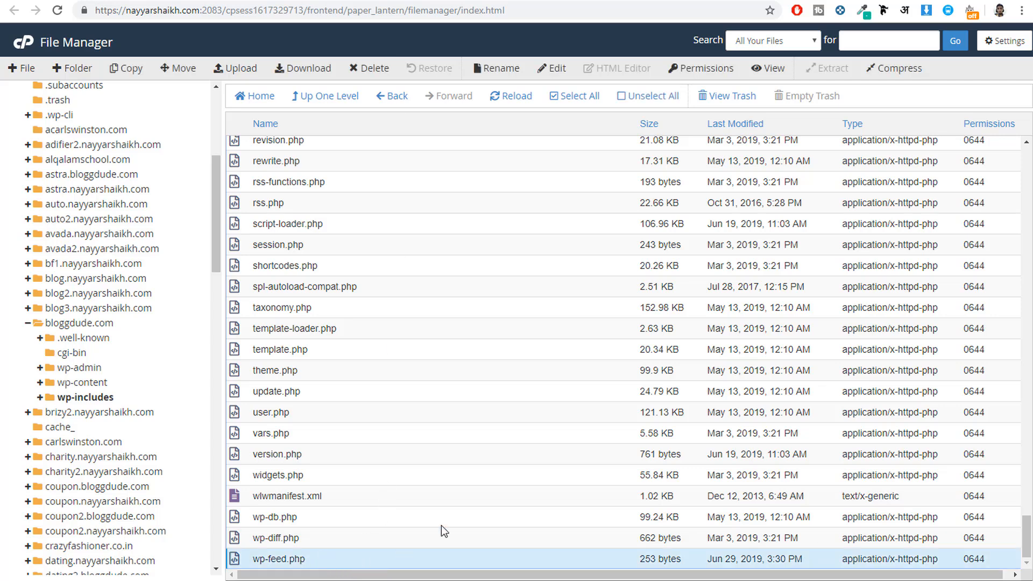
click(359, 70)
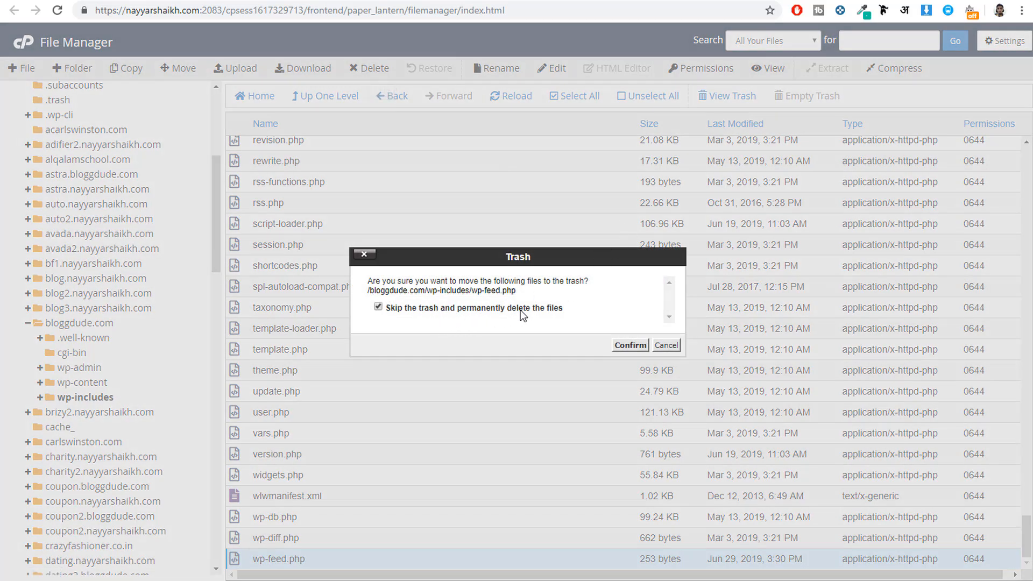
click(630, 346)
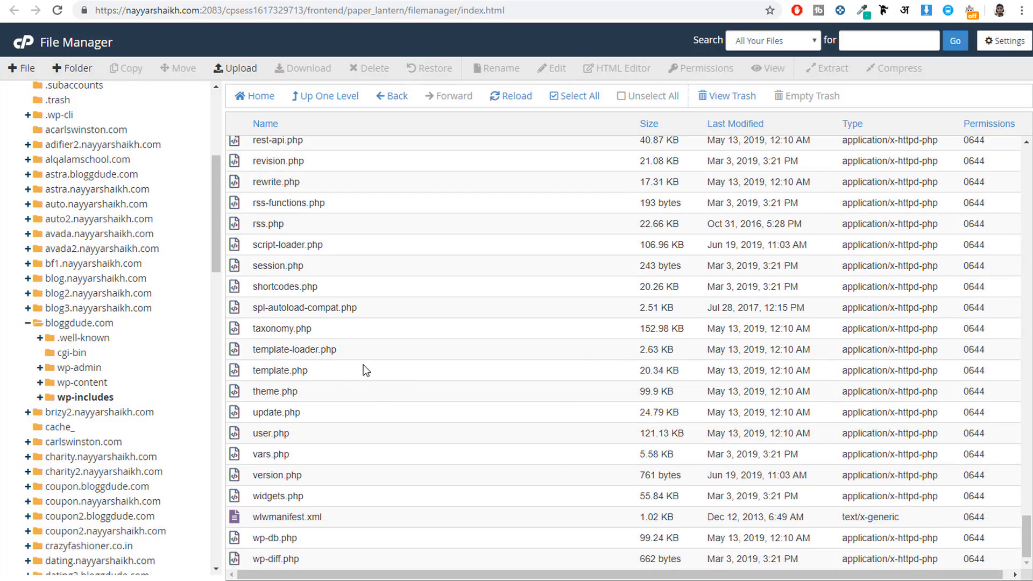
Step: Check in Wordfence's file viewer whether the deleted wp-includes/wp-feed.php can still be opened, highlight part of the message, and return to the scan results
click(196, 0)
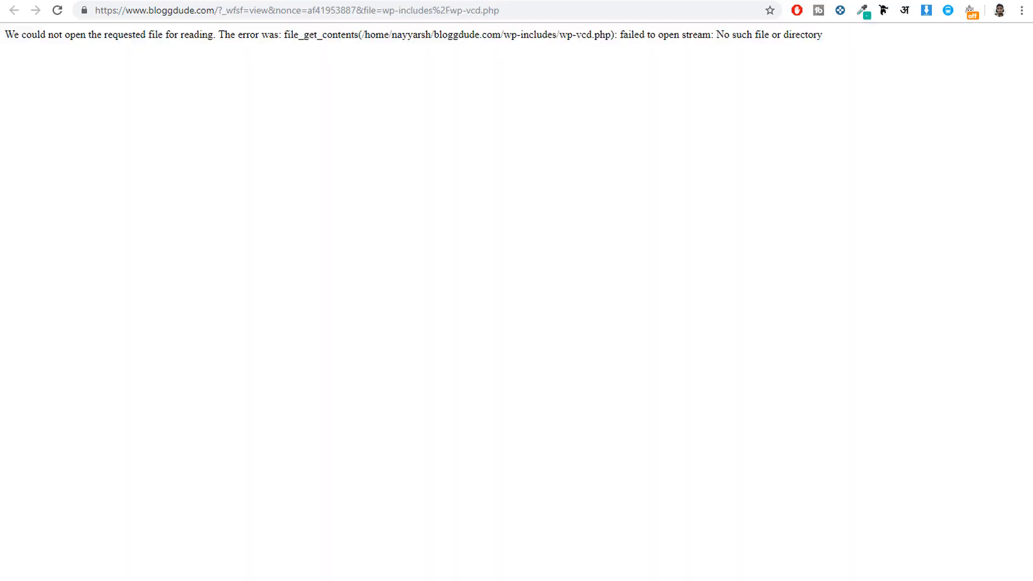
click(107, 0)
click(179, 371)
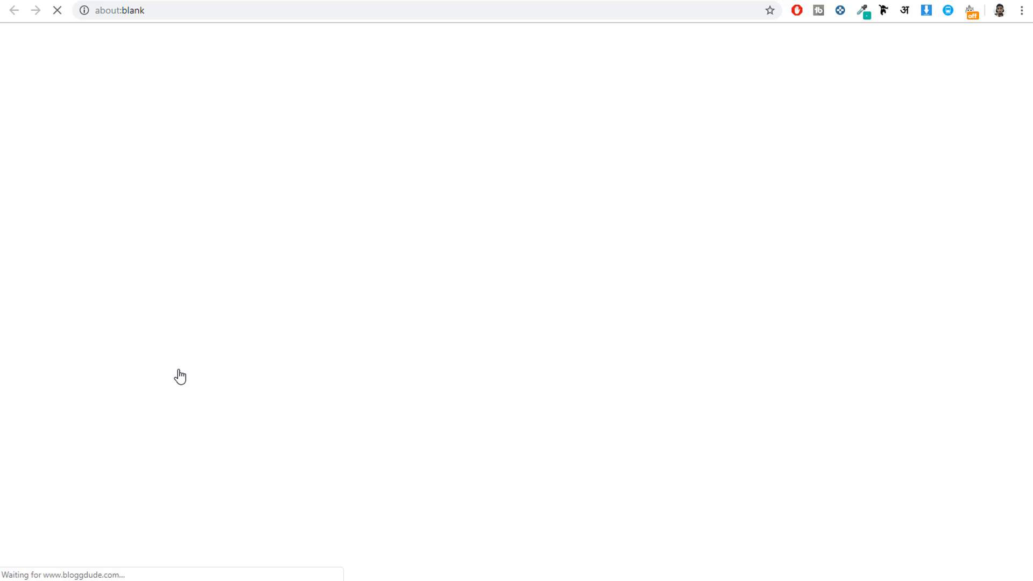
drag(162, 35, 541, 61)
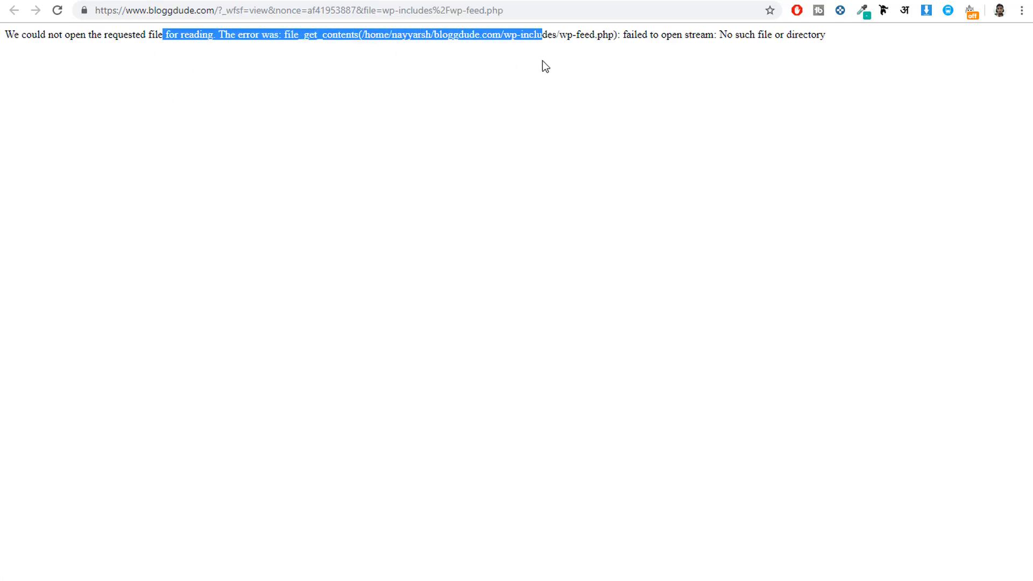
click(539, 61)
click(169, 5)
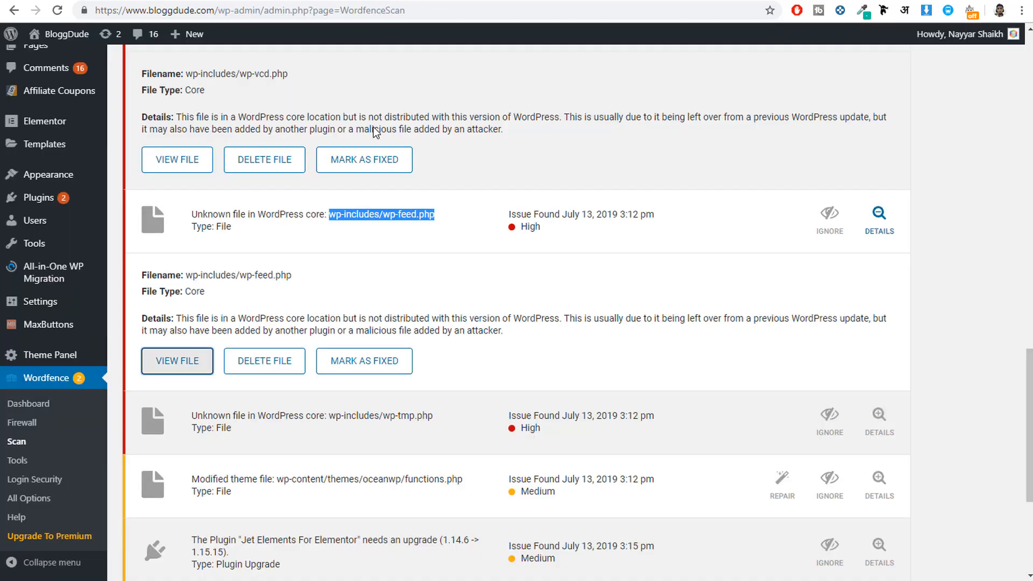
Step: Expand the scan result for wp-includes/wp-tmp.php, check whether the file still opens in the viewer, and close the viewer
scroll(523, 409, down, 3)
click(375, 297)
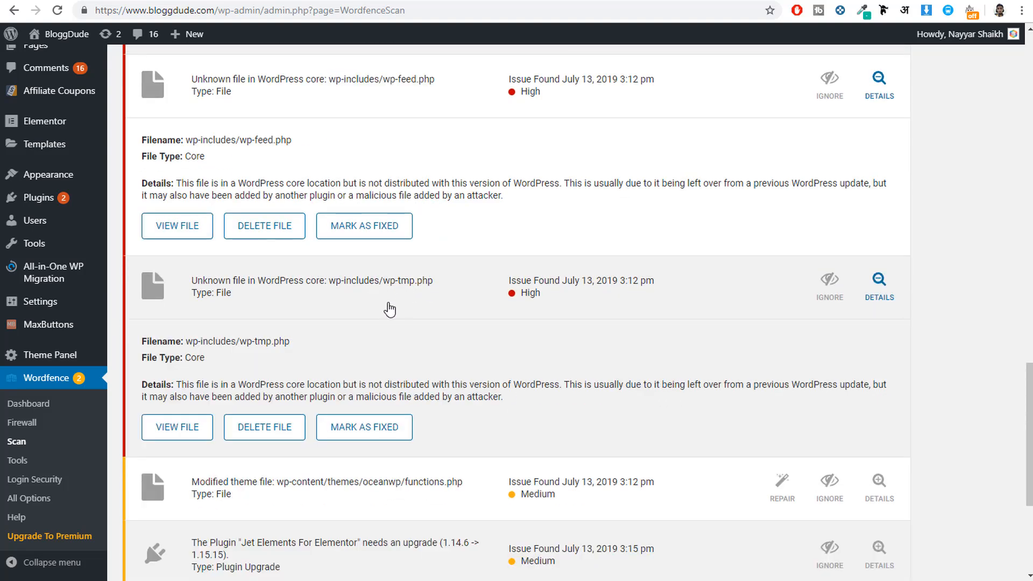
click(172, 426)
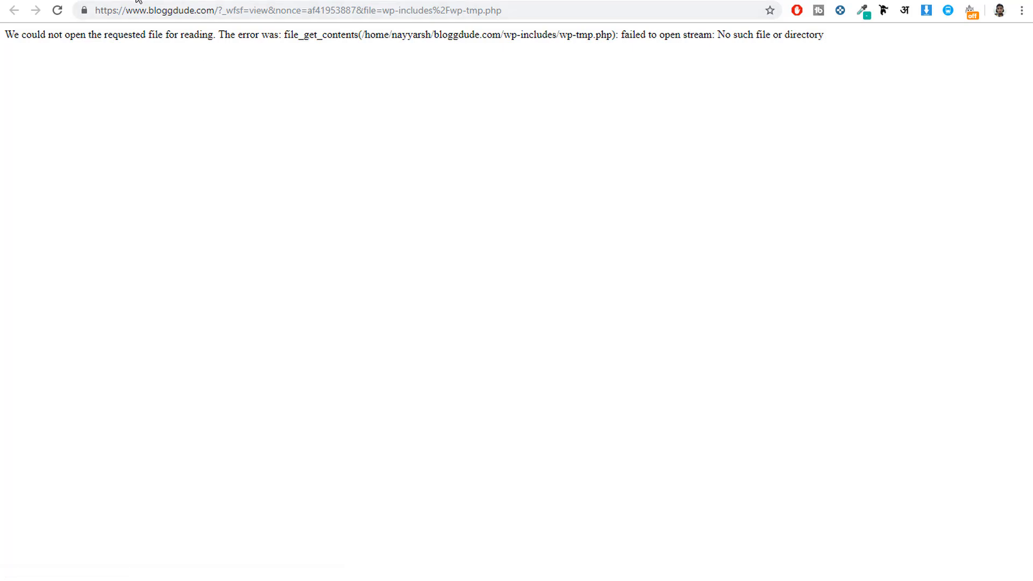
key(ctrl+w)
Step: Expand the result for wp-content/themes/oceanwp/functions.php, compare the original and modified versions, and close the comparison
scroll(500, 355, down, 4)
click(409, 291)
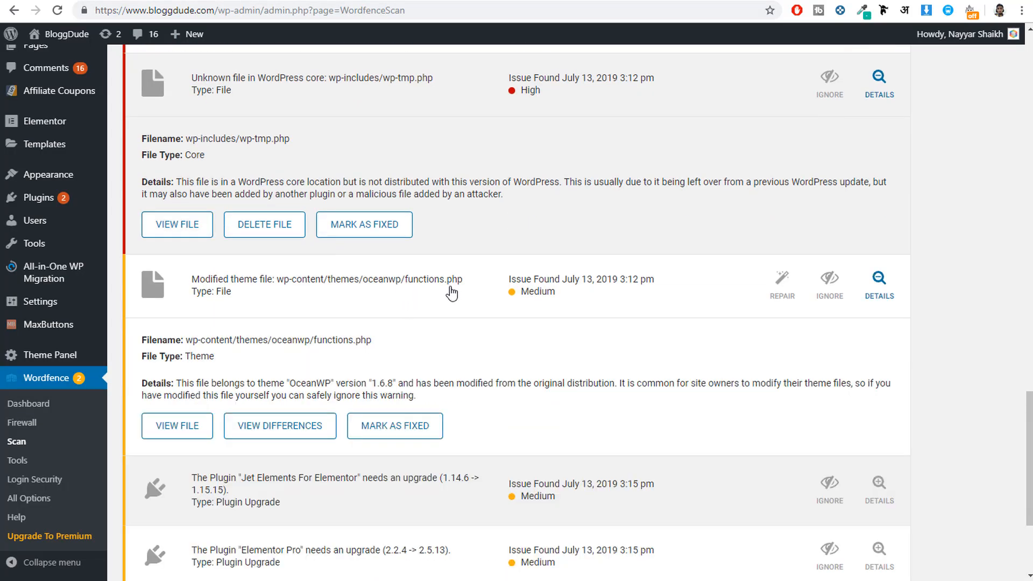
click(318, 438)
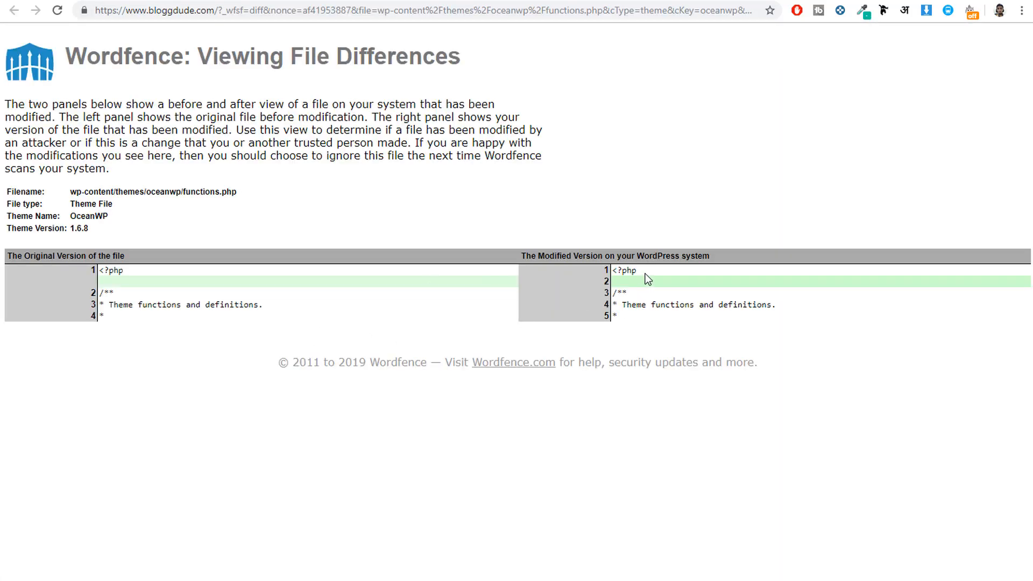
key(ctrl+w)
Step: Review the remaining plugin upgrade results and highlight the names Jet Elements For Elementor and Elementor Pro
scroll(516, 366, down, 3)
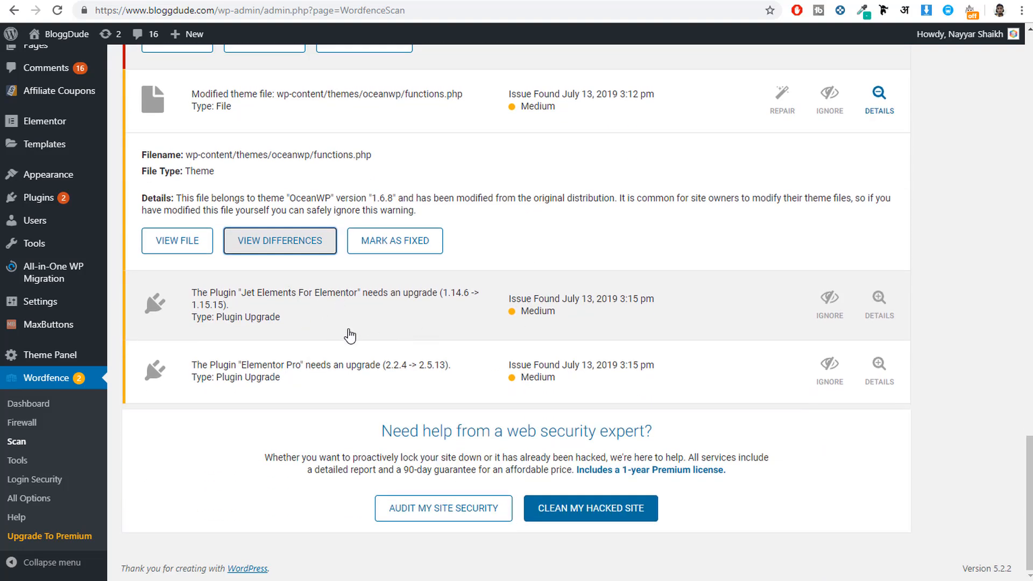
drag(213, 324, 282, 330)
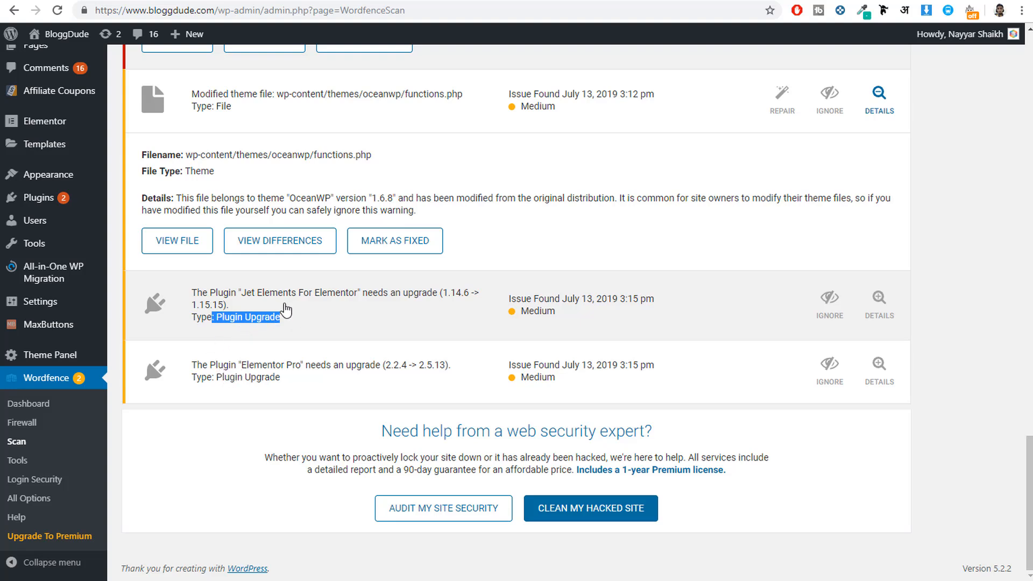
drag(246, 295, 355, 302)
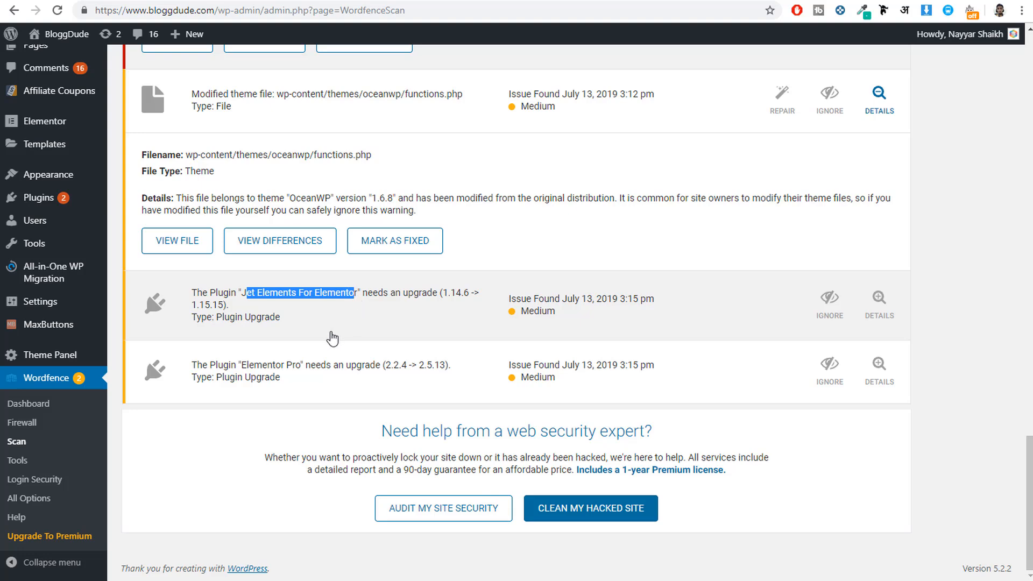
click(331, 336)
click(294, 307)
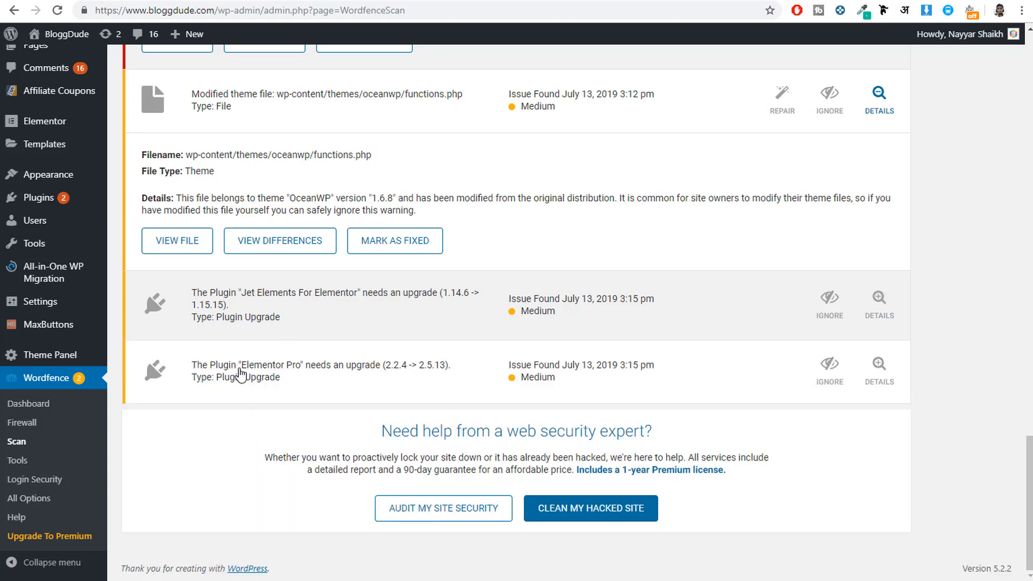
drag(238, 367, 299, 370)
Step: Start a new Wordfence scan of the site
scroll(351, 398, up, 12)
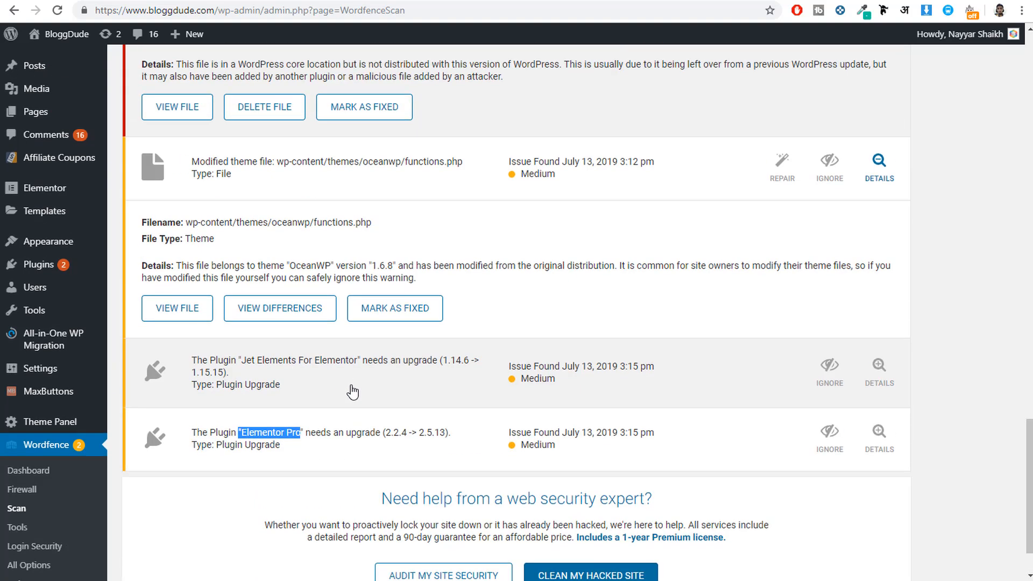
scroll(353, 409, up, 10)
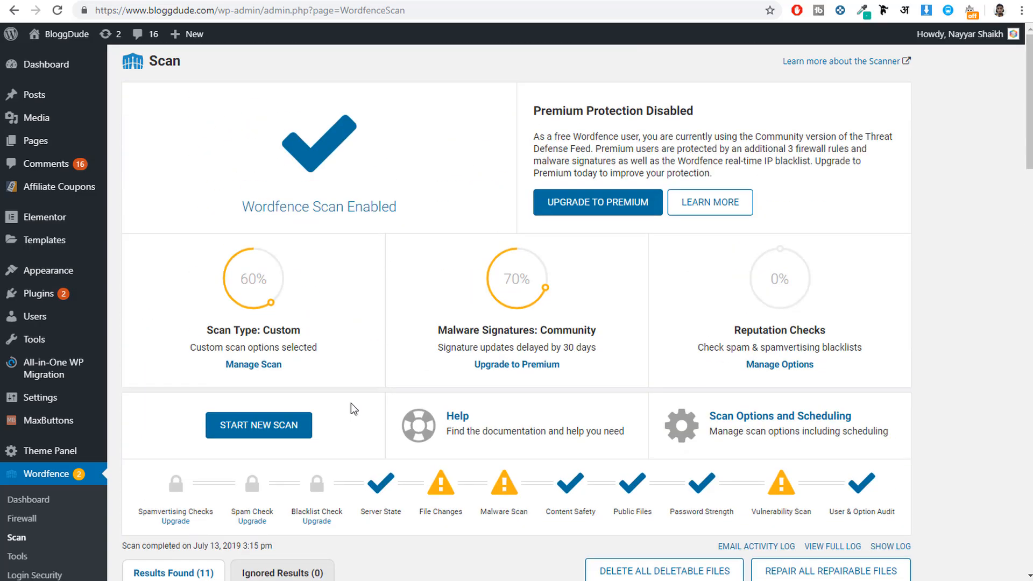
scroll(777, 370, down, 4)
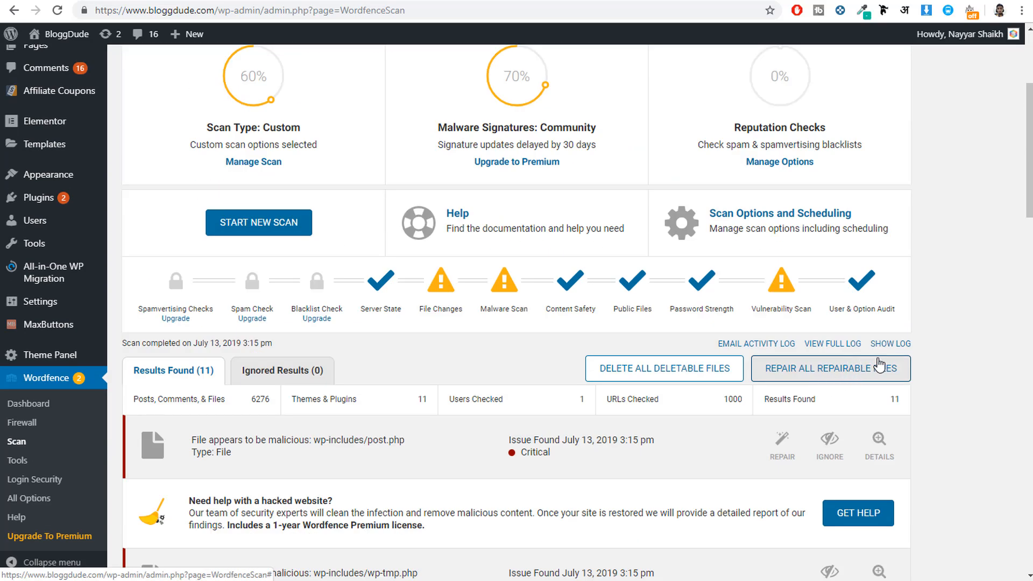
click(264, 235)
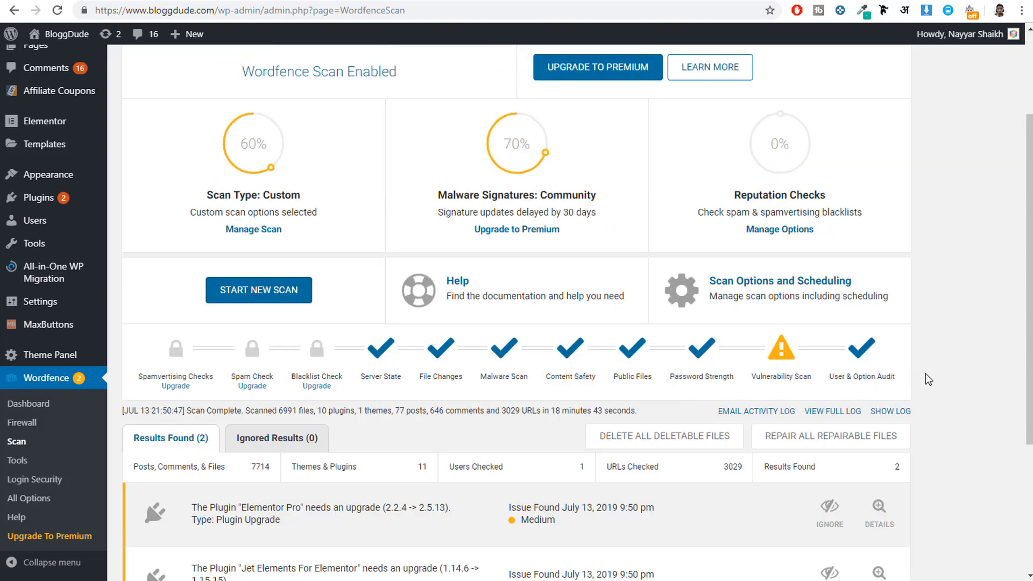
Step: Review the new scan's results and highlight the Server State, File Changes and Content Safety check stages
scroll(955, 372, down, 3)
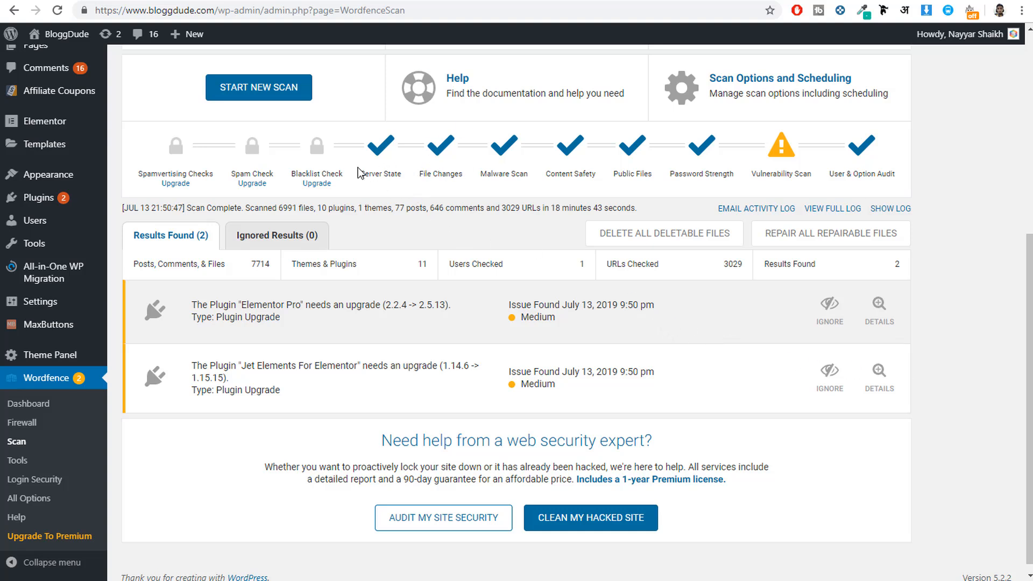
drag(359, 173, 421, 177)
click(424, 175)
drag(424, 175, 469, 175)
click(491, 175)
drag(547, 173, 591, 173)
click(590, 173)
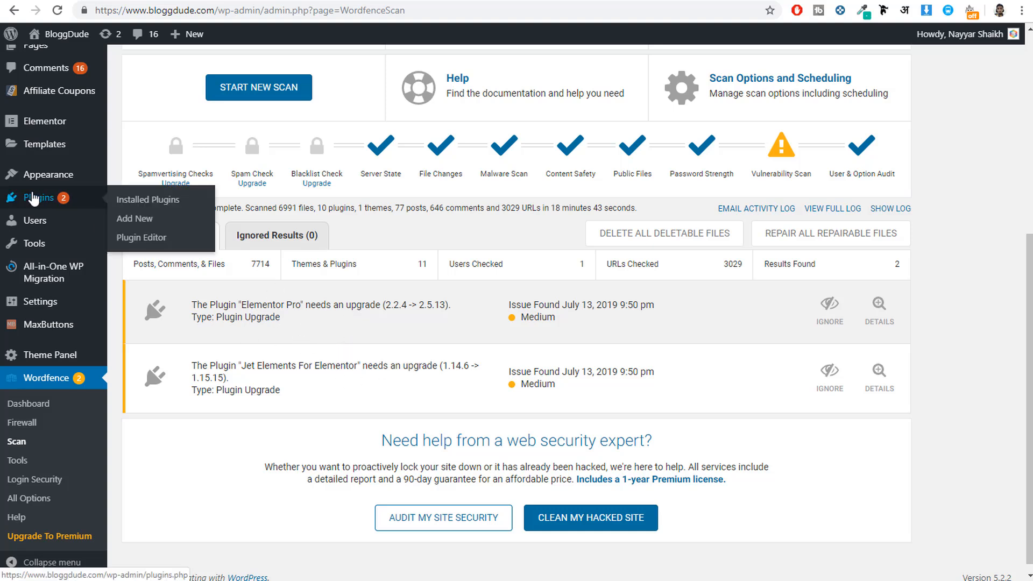
Step: Open the installed plugins list and locate the available updates for Elementor Pro and Jet Elements For Elementor
click(81, 211)
scroll(265, 300, down, 3)
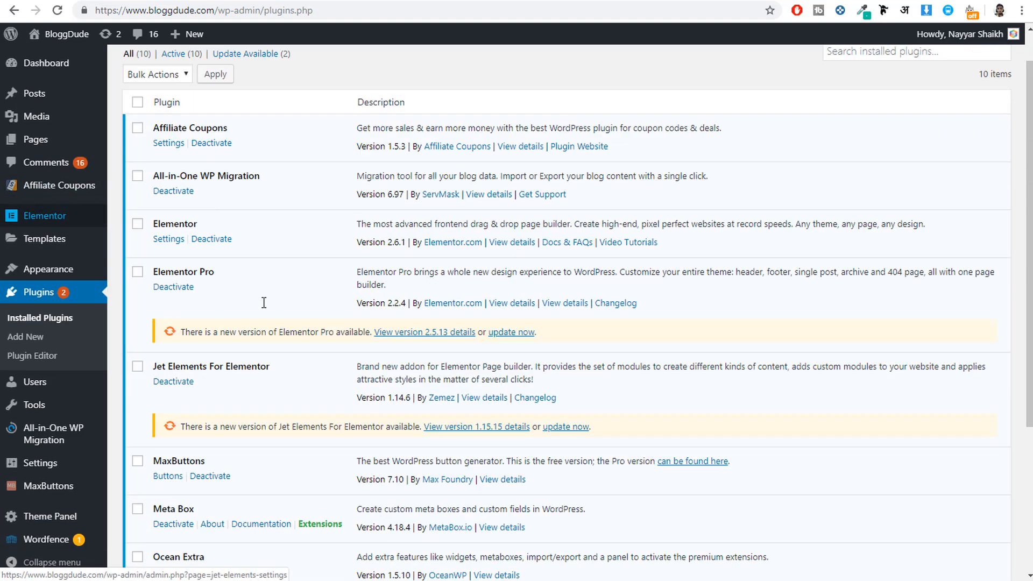
scroll(215, 258, up, 2)
drag(215, 178, 159, 178)
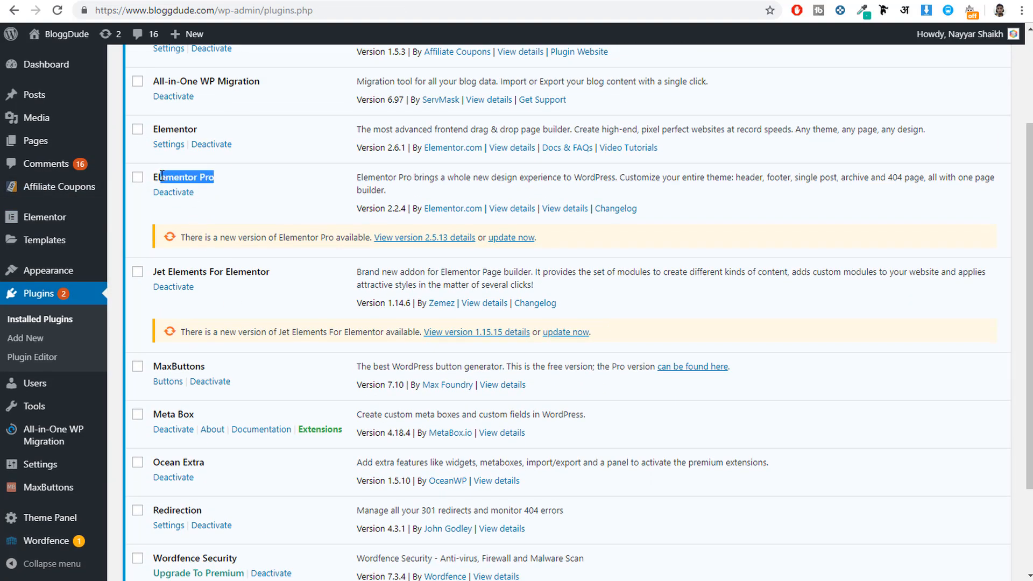
drag(270, 272, 143, 269)
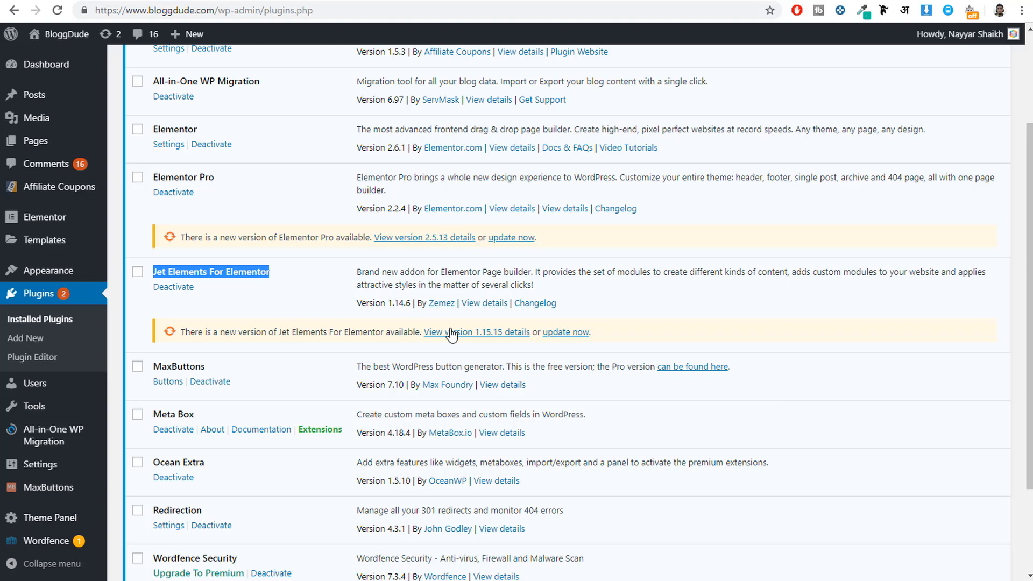
click(558, 340)
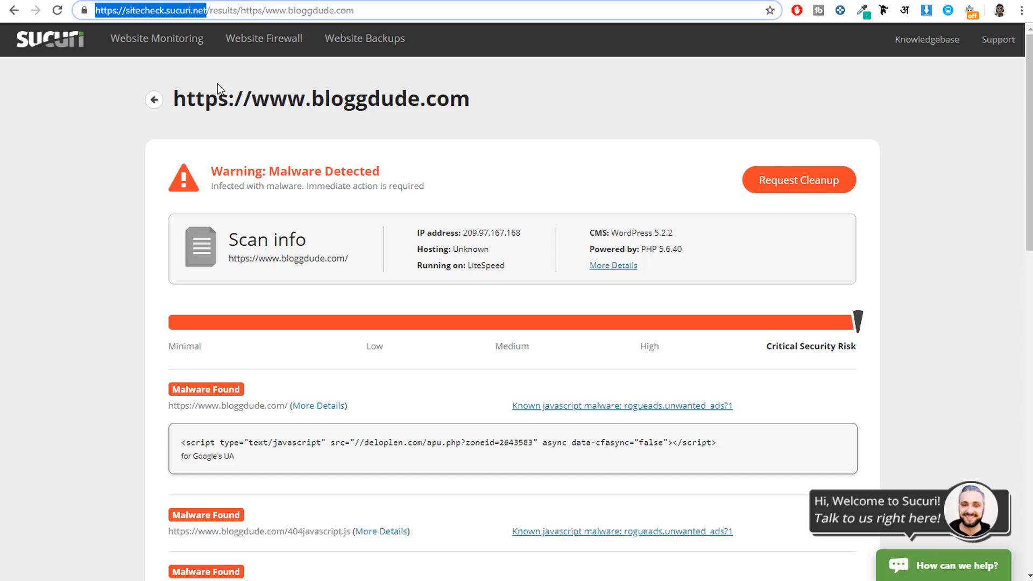
right_click(152, 10)
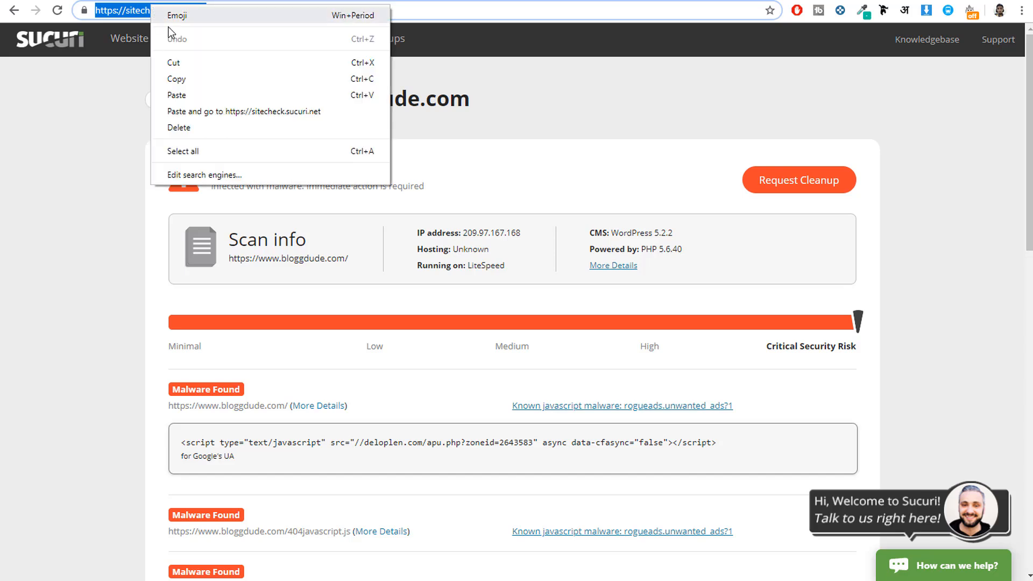
click(196, 78)
click(1021, 11)
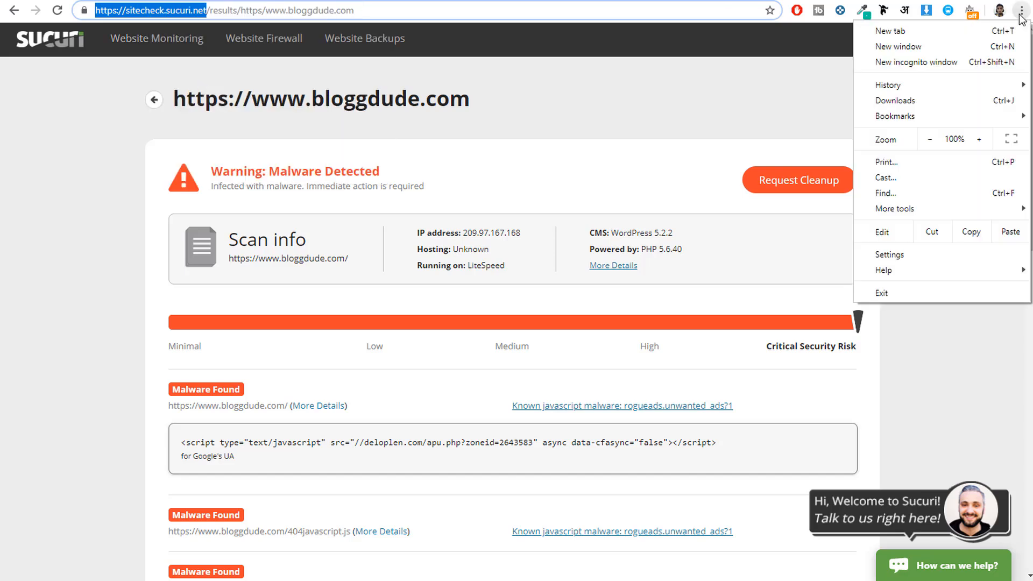
click(988, 63)
key(ctrl+v)
key(Return)
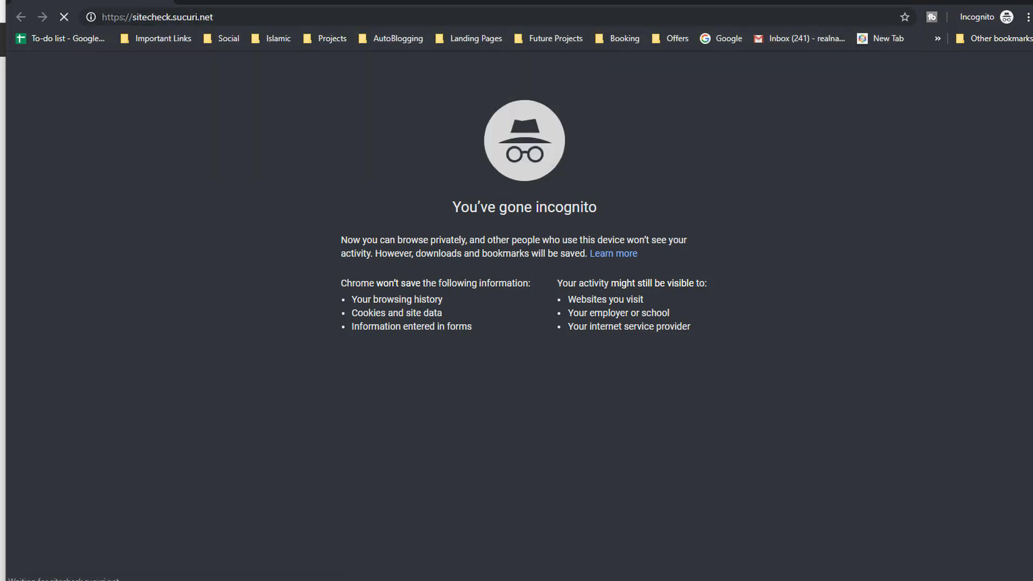
click(192, 1)
text(b)
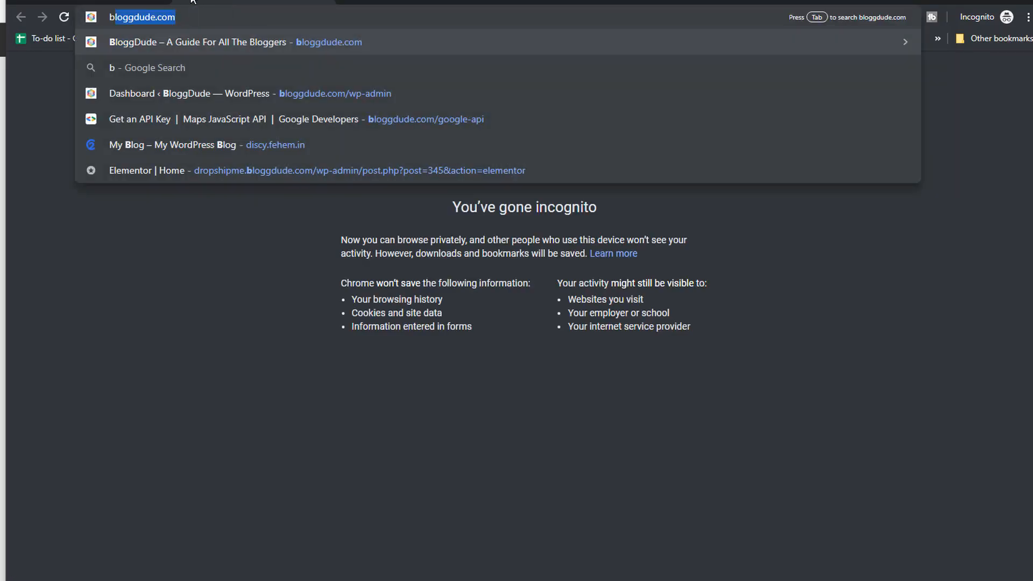
key(ctrl+a)
click(134, 1)
click(377, 272)
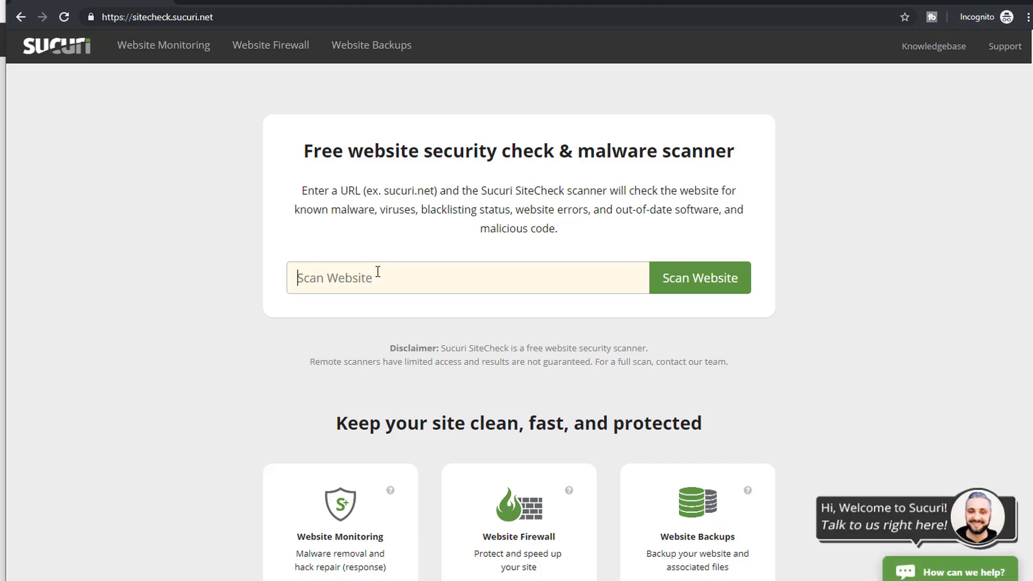
key(ctrl+v)
click(694, 281)
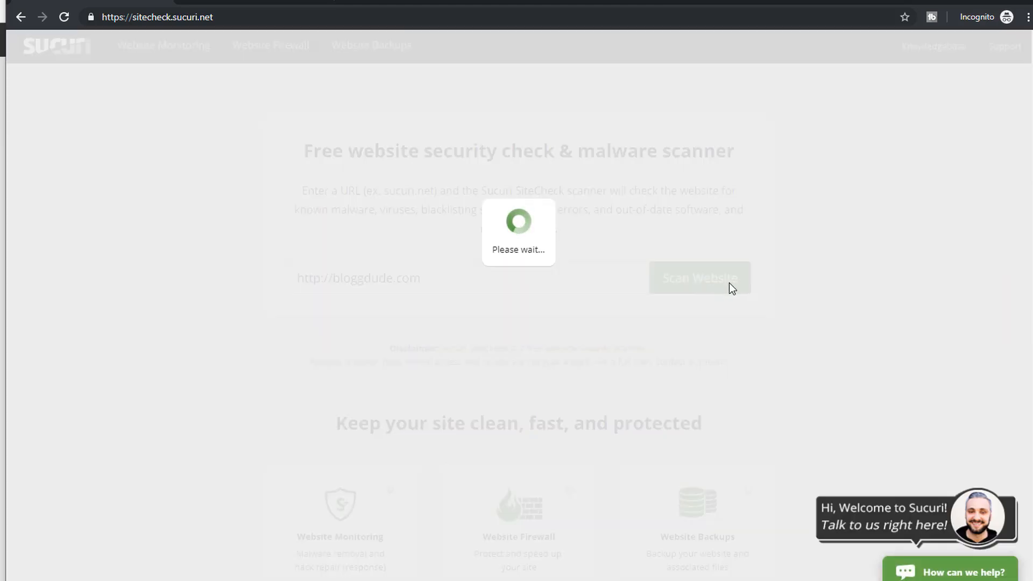